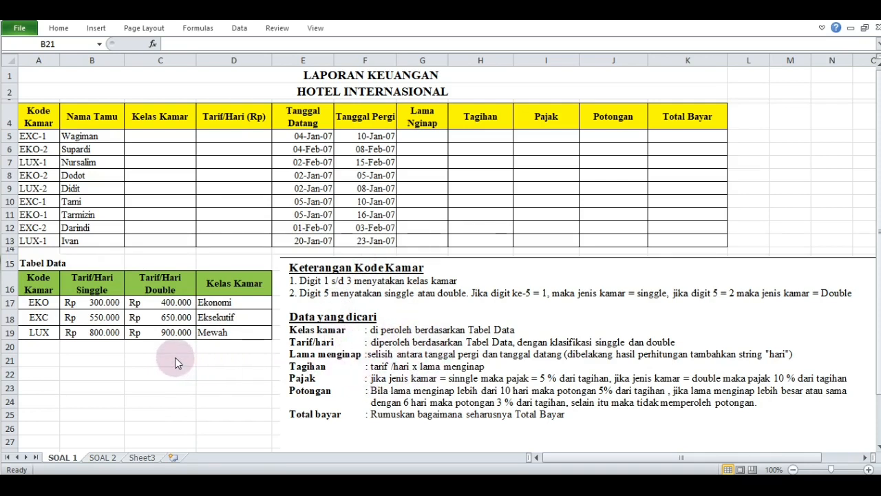
pyautogui.click(162, 136)
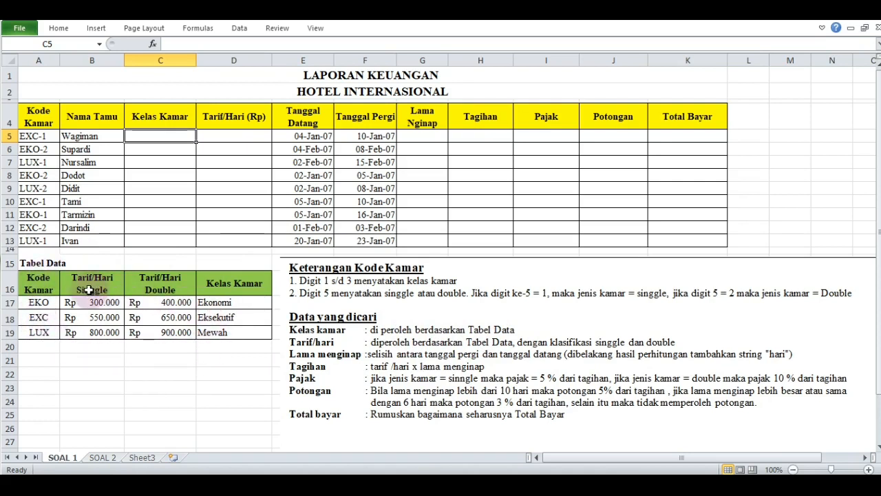
pyautogui.click(39, 302)
pyautogui.doubleClick(44, 303)
pyautogui.moveTo(44, 303); pyautogui.dragTo(56, 303)
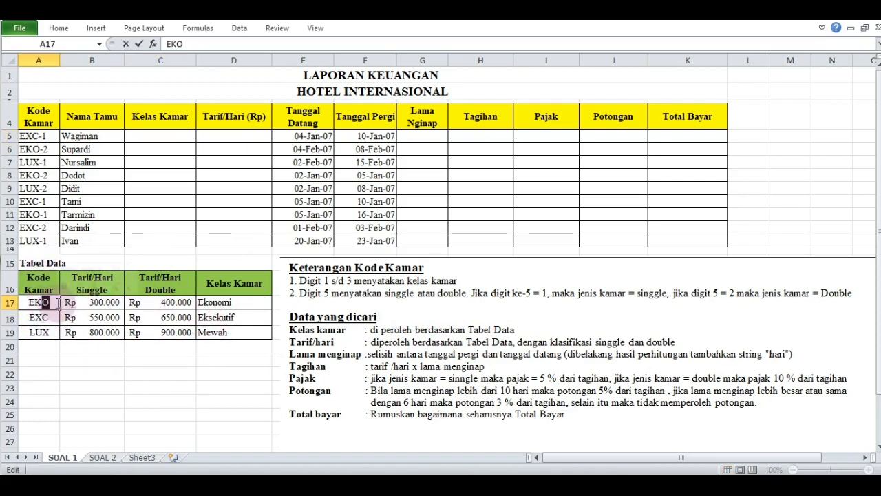
pyautogui.click(44, 347)
pyautogui.click(48, 305)
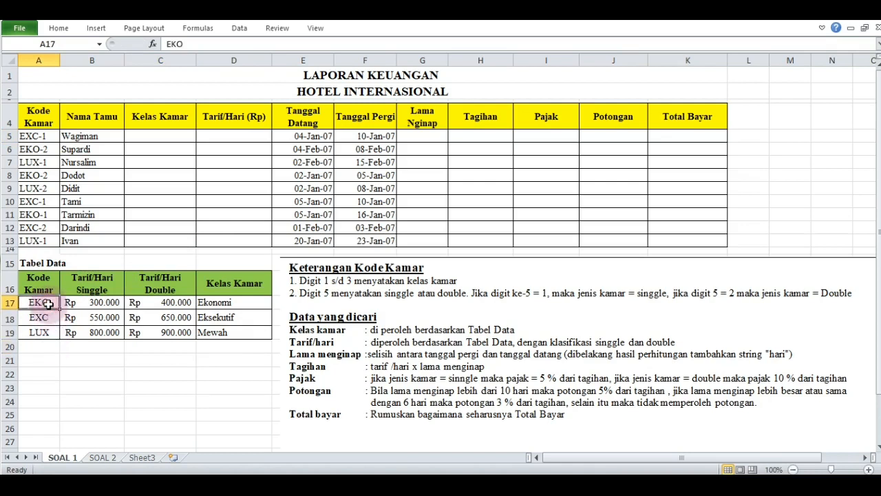
pyautogui.doubleClick(50, 304)
pyautogui.click(54, 318)
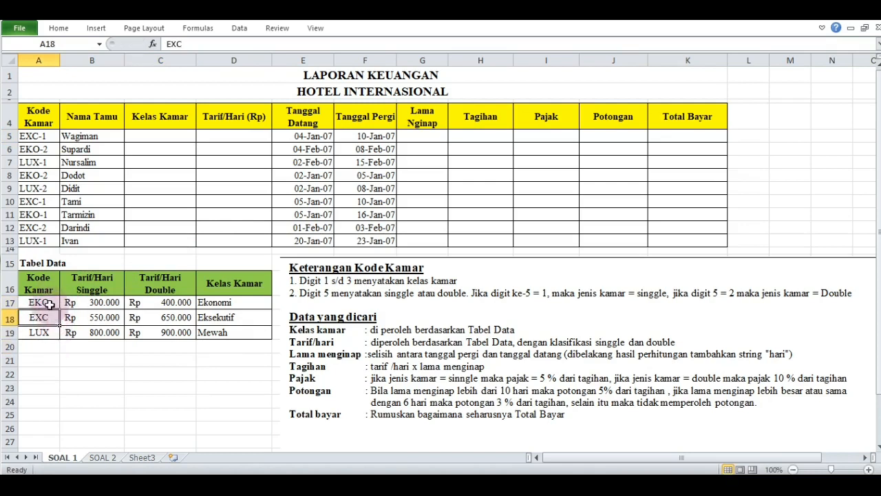
# Name the Tabel Data range A17:D19, without its header row, Tabel_Data.
pyautogui.moveTo(43, 303); pyautogui.dragTo(216, 335)
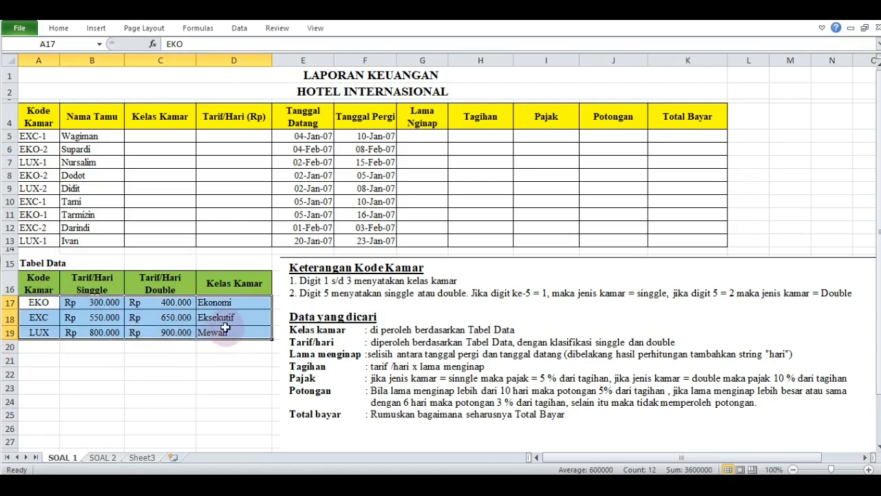
pyautogui.click(82, 46)
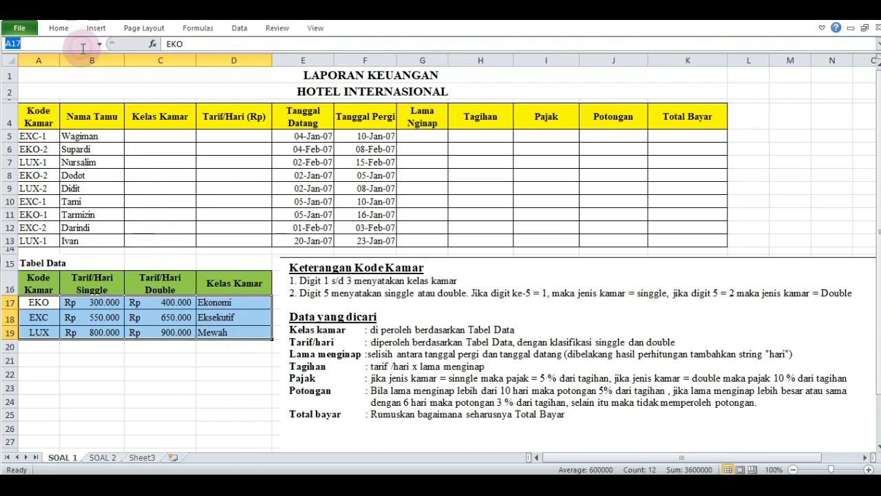
pyautogui.write('Tabel_Data')
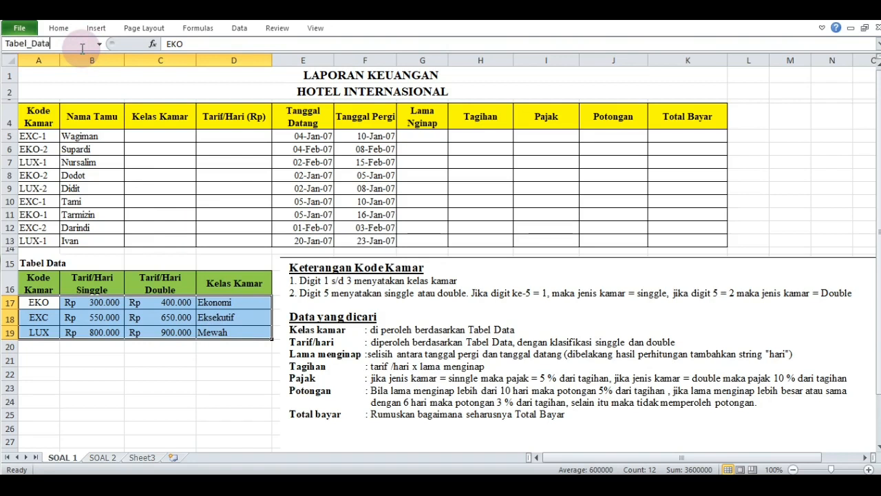
pyautogui.press('Return')
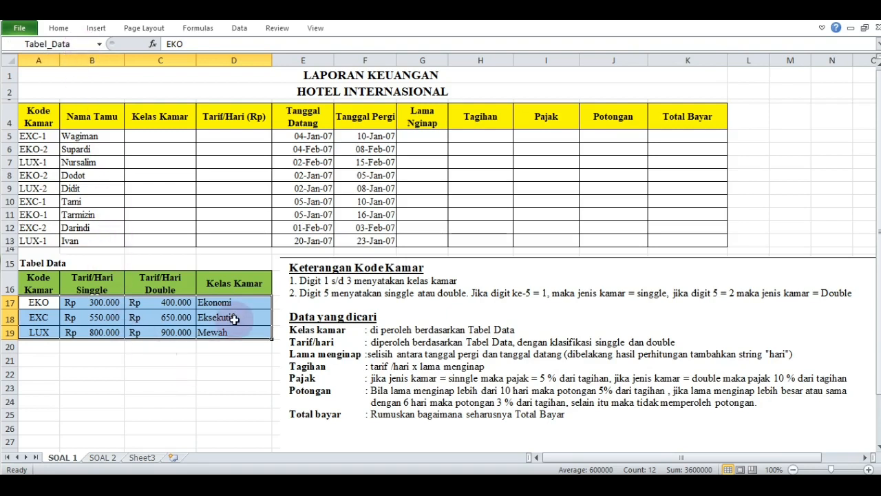
pyautogui.click(172, 140)
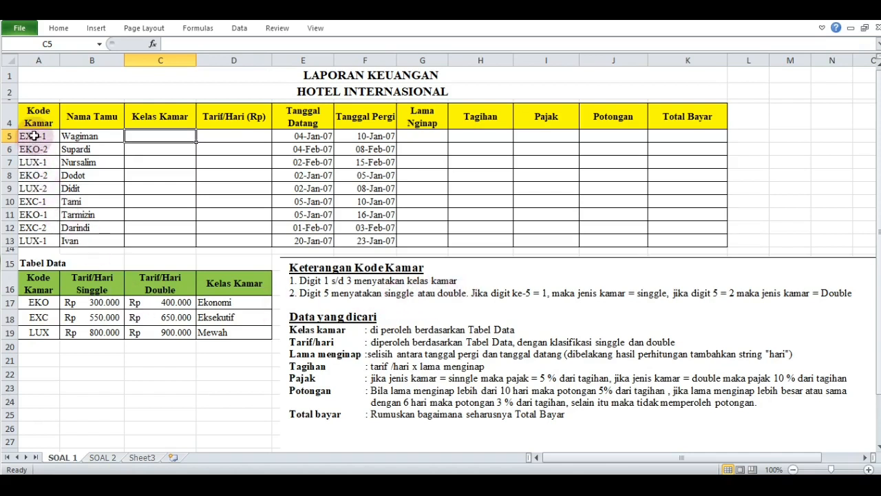
pyautogui.moveTo(34, 228); pyautogui.dragTo(33, 234)
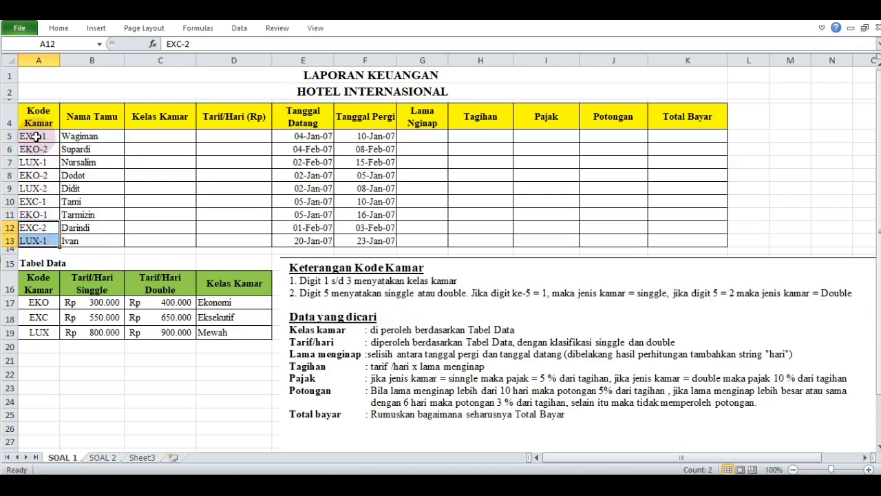
pyautogui.click(36, 138)
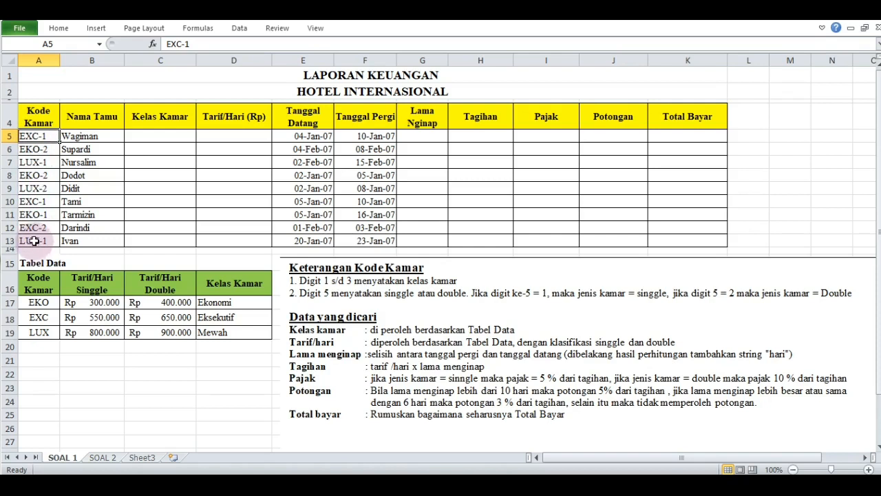
# Begin a VLOOKUP formula in C5 under Kelas Kamar with LEFT(A5;3) as the lookup value.
pyautogui.click(166, 138)
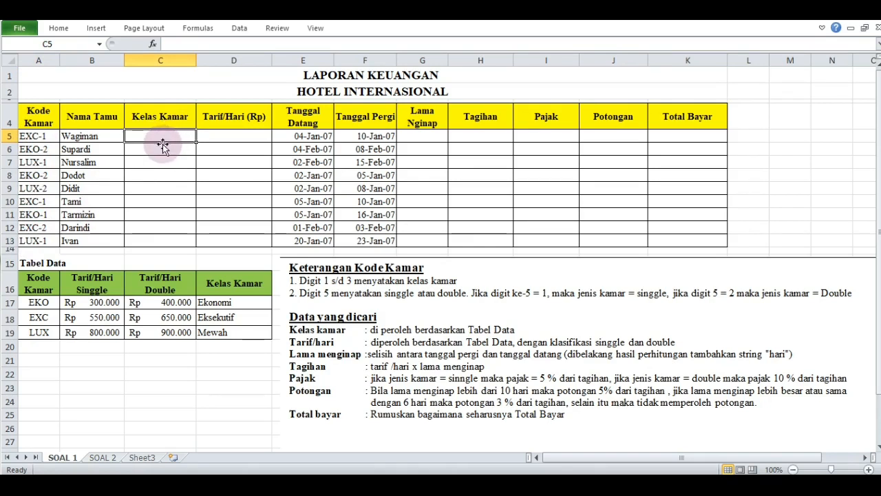
pyautogui.write('=')
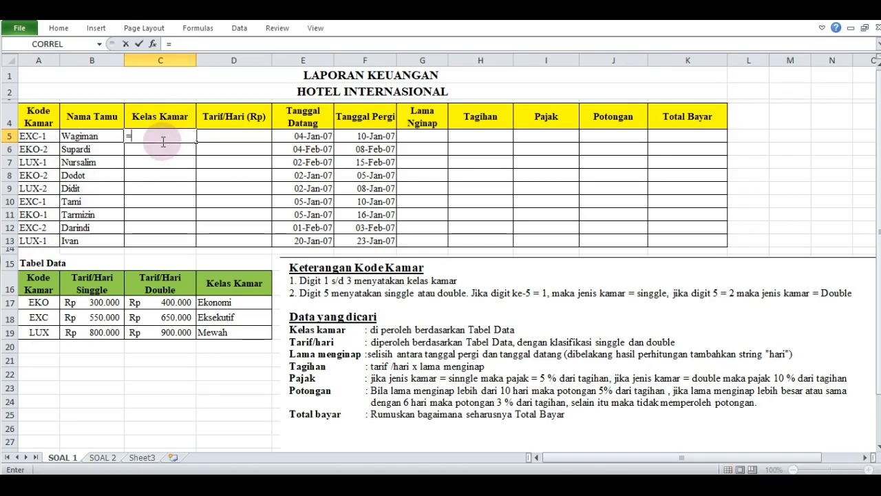
pyautogui.write('V')
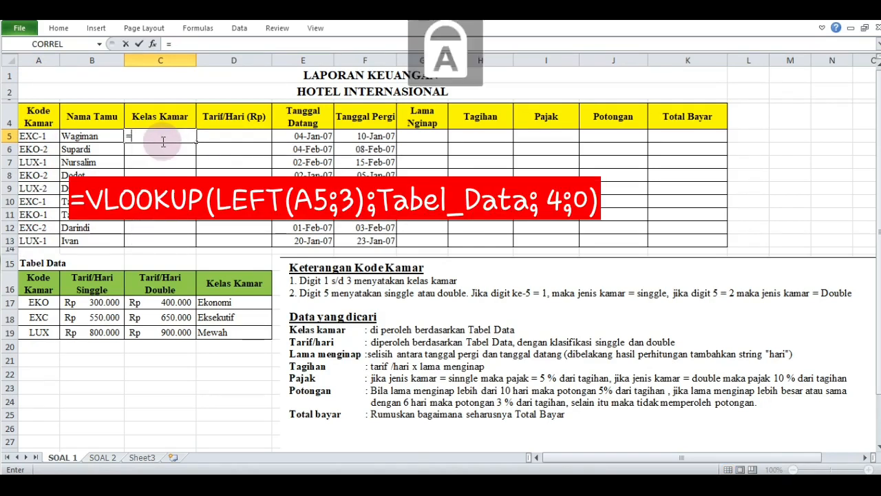
pyautogui.write('LOO')
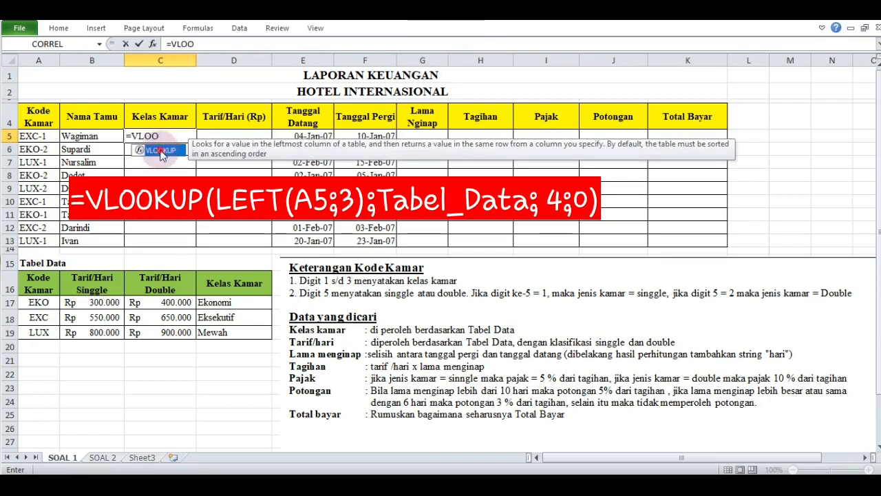
pyautogui.doubleClick(161, 151)
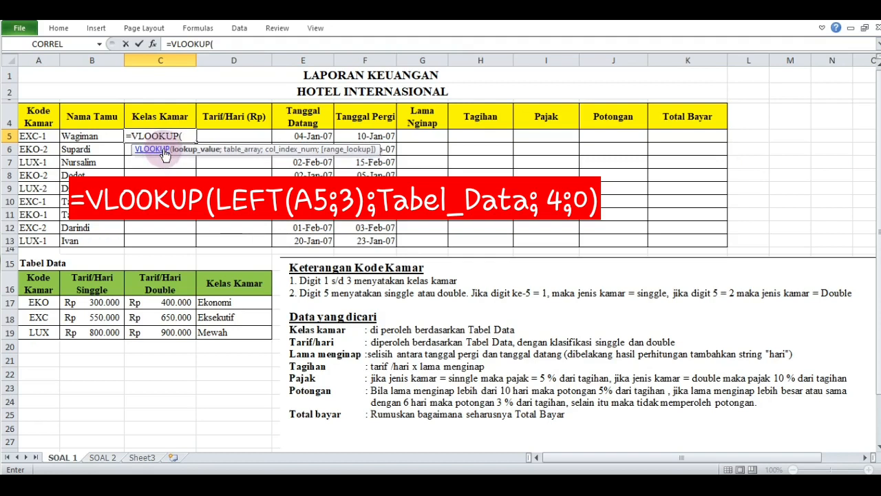
pyautogui.write('LEF')
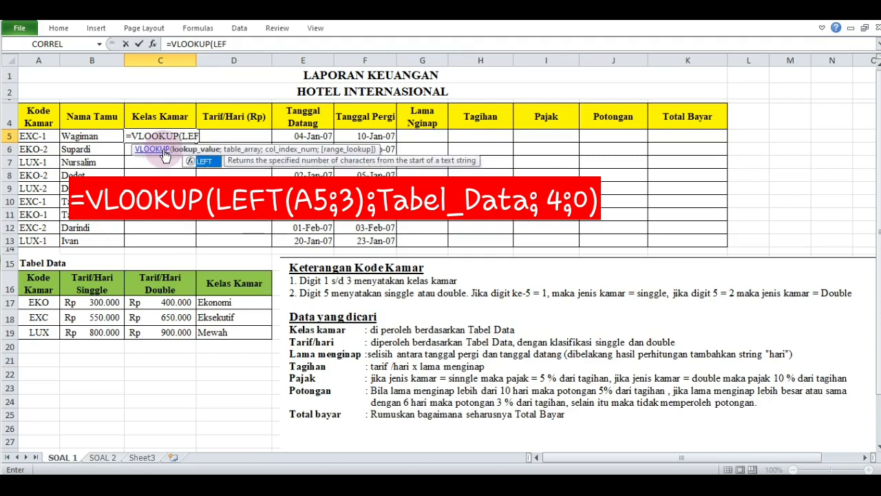
pyautogui.write('T(')
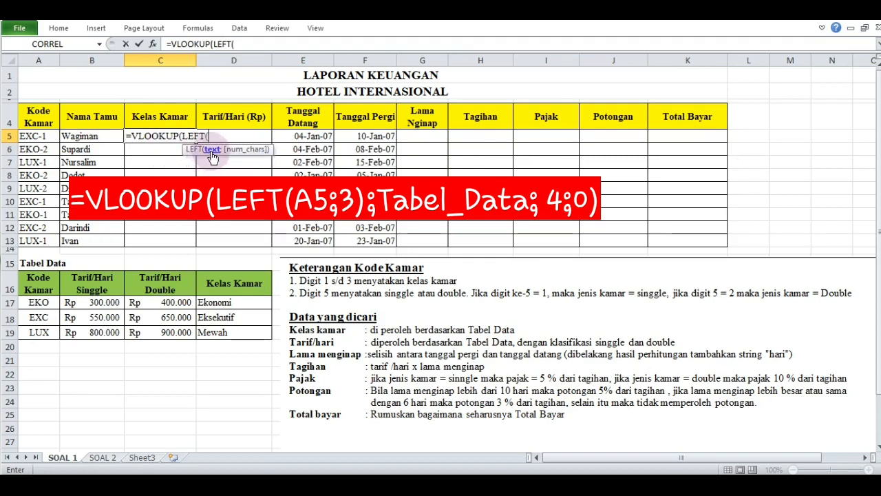
pyautogui.click(37, 136)
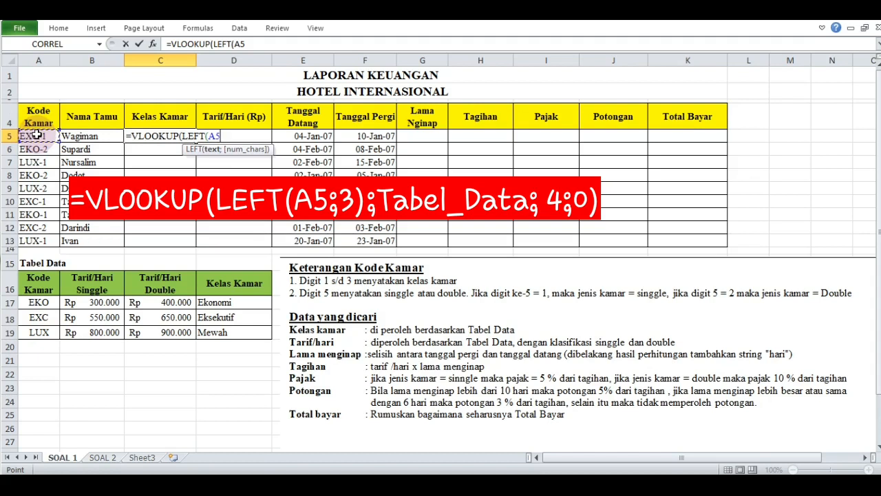
pyautogui.write(';3')
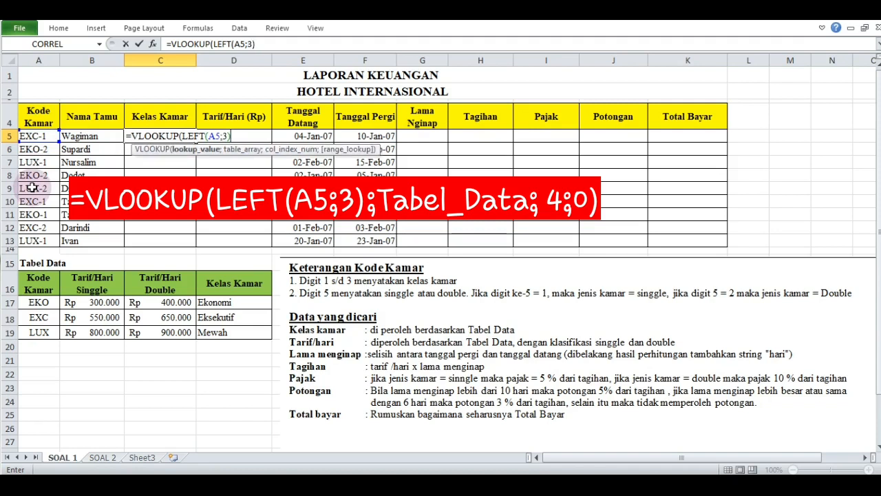
# Complete the C5 VLOOKUP with table Tabel_Data, column 4 and range lookup 0, and fill it down to C13.
pyautogui.write(';')
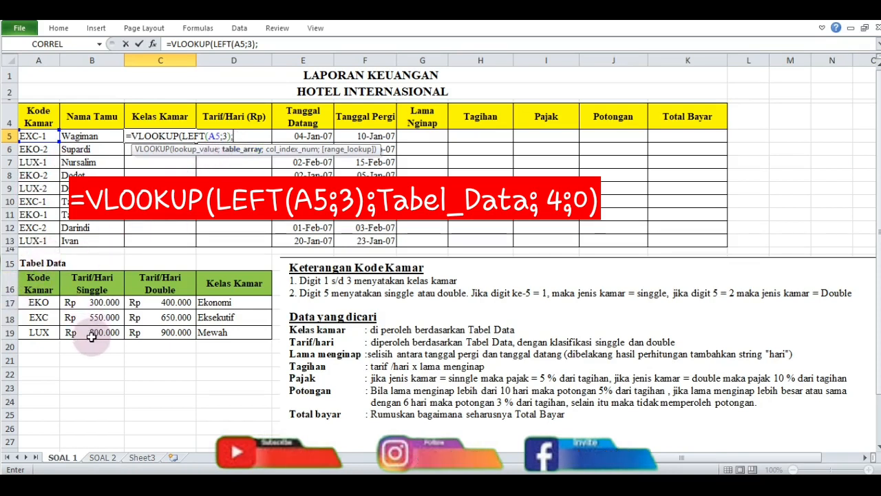
pyautogui.write('tAB')
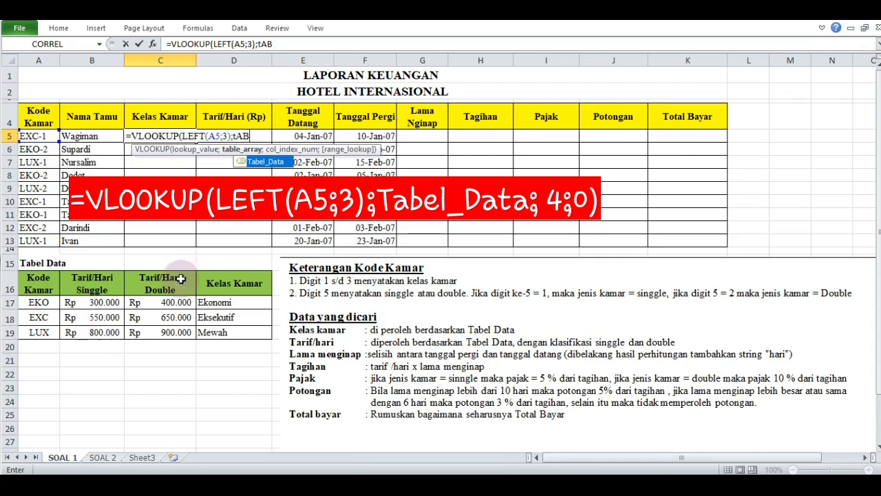
pyautogui.click(274, 161)
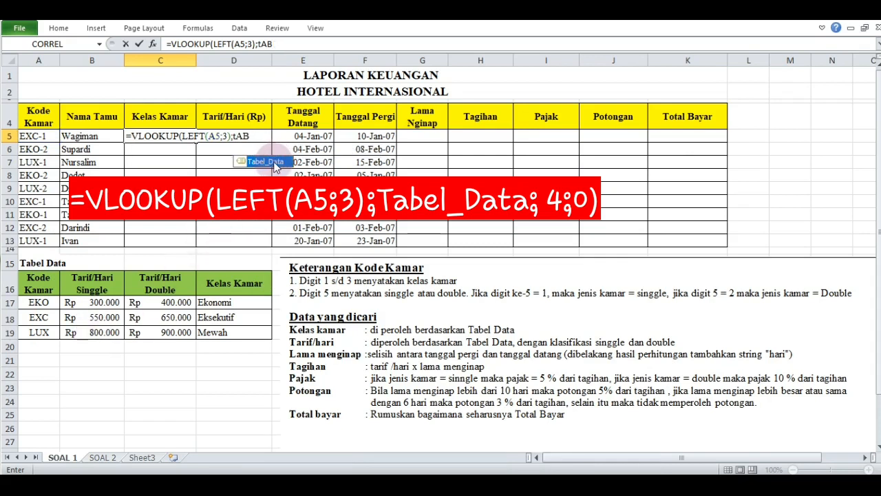
pyautogui.doubleClick(274, 161)
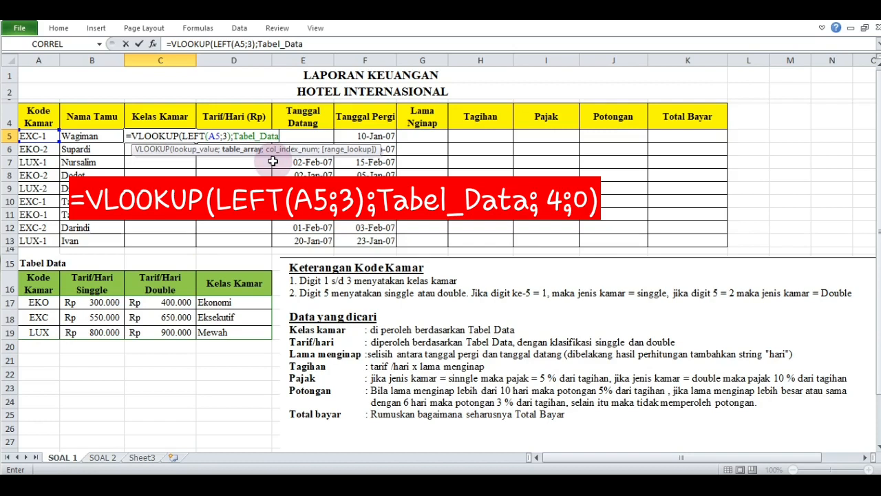
pyautogui.write(';4')
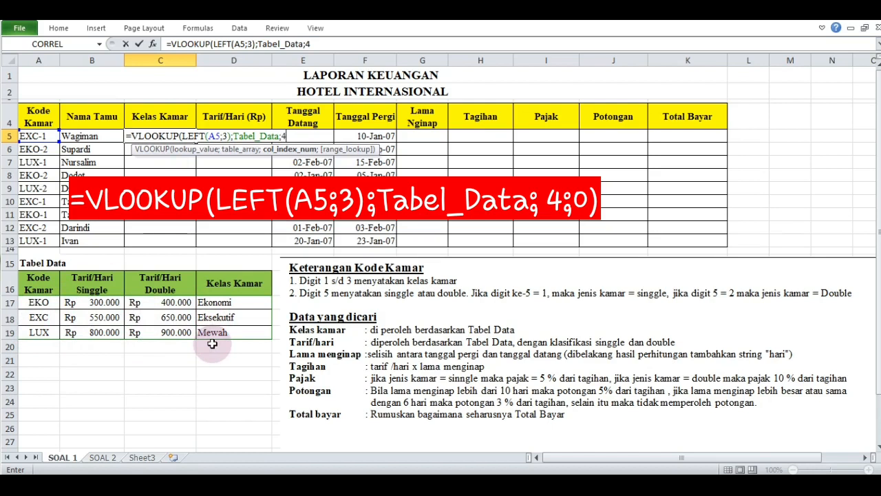
pyautogui.write(';0')
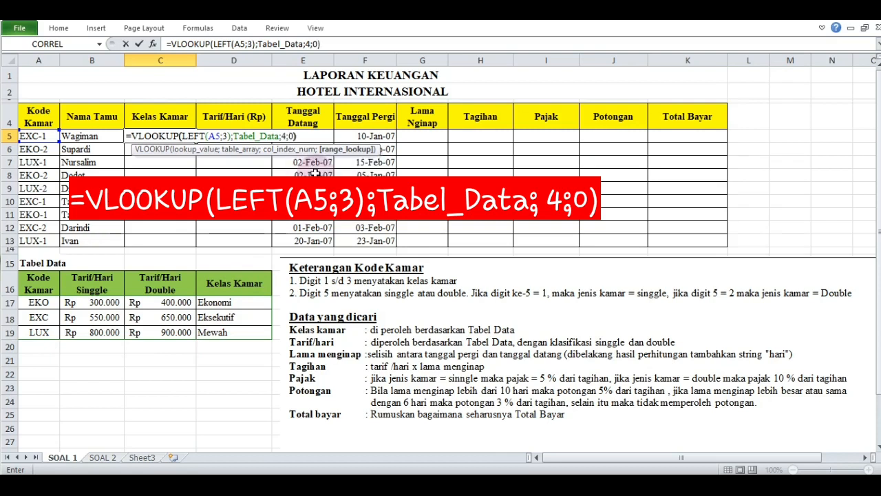
pyautogui.press('Return')
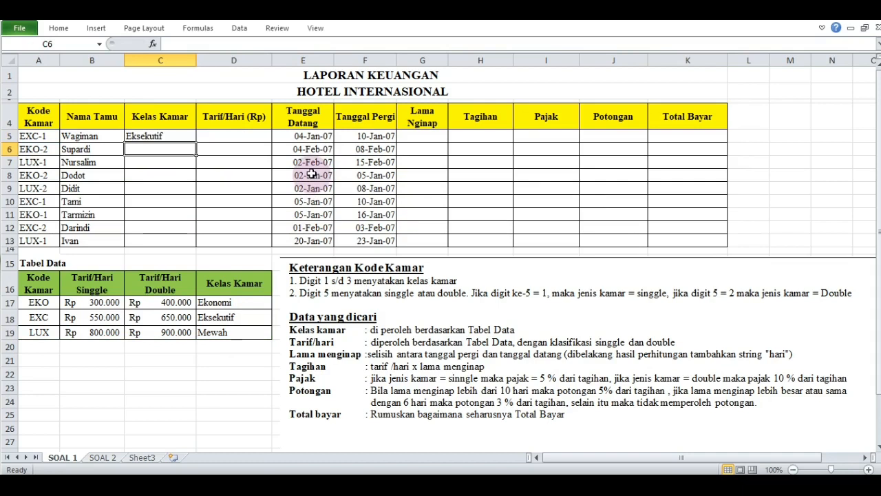
pyautogui.press('Up')
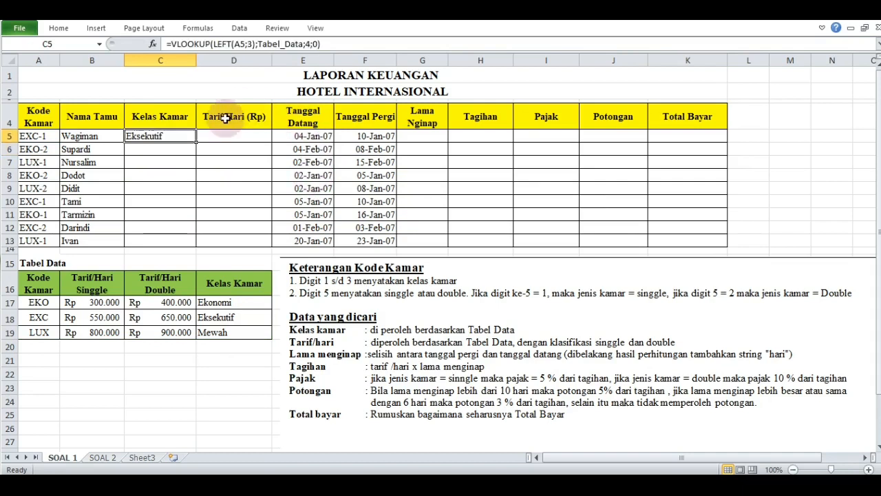
pyautogui.moveTo(197, 143); pyautogui.dragTo(183, 239)
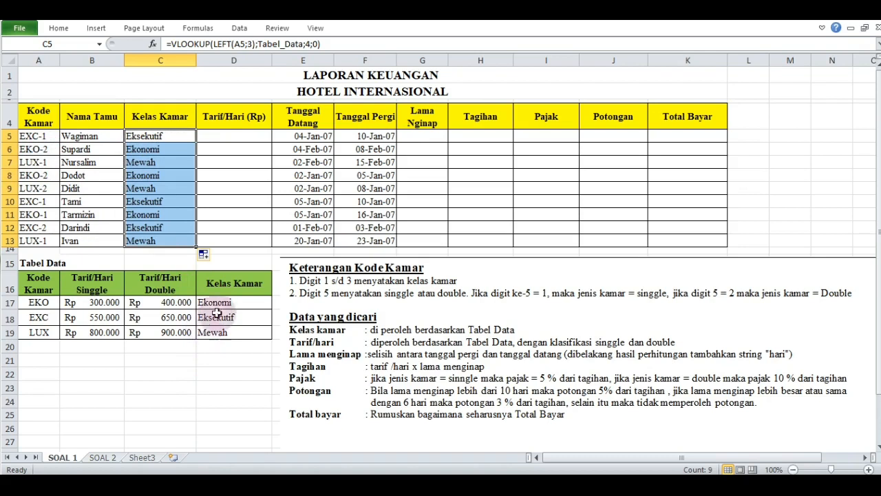
# Begin a VLOOKUP formula in D5 under Tarif/Hari (Rp) with LEFT(A5;3) as the lookup value and Tabel_Data as the table.
pyautogui.click(218, 138)
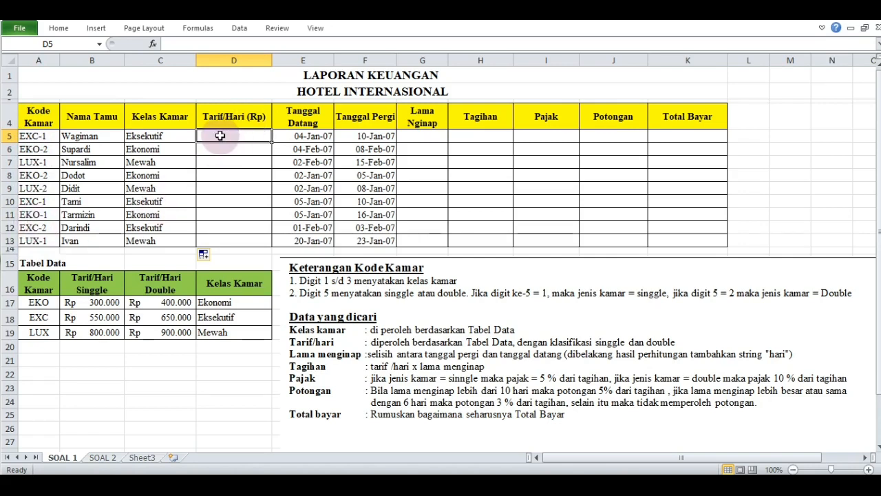
pyautogui.write('=')
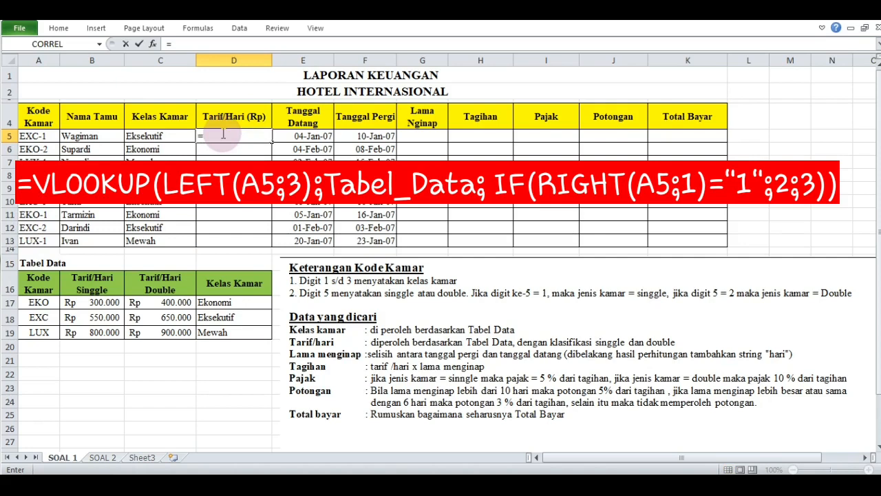
pyautogui.write('VLO')
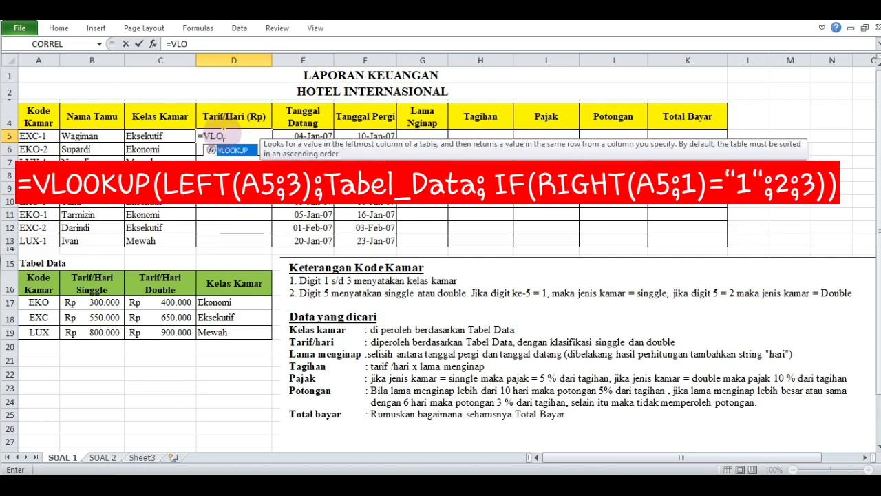
pyautogui.write('OKUP')
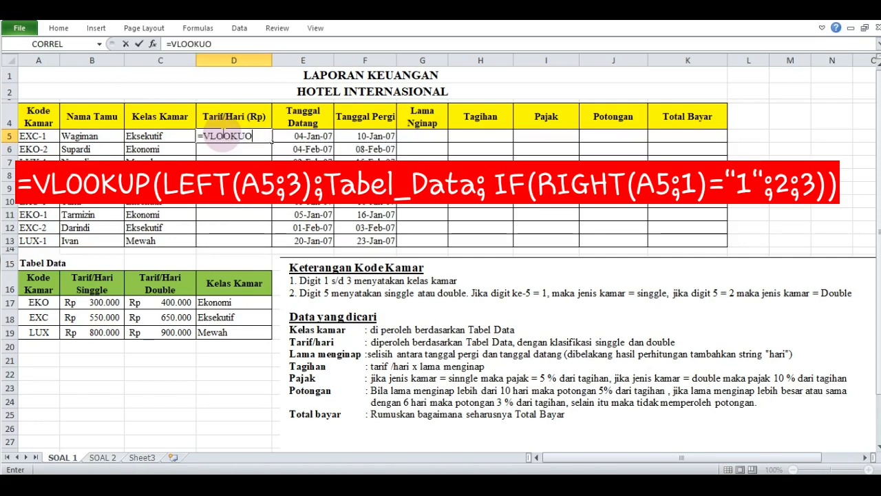
pyautogui.write('(')
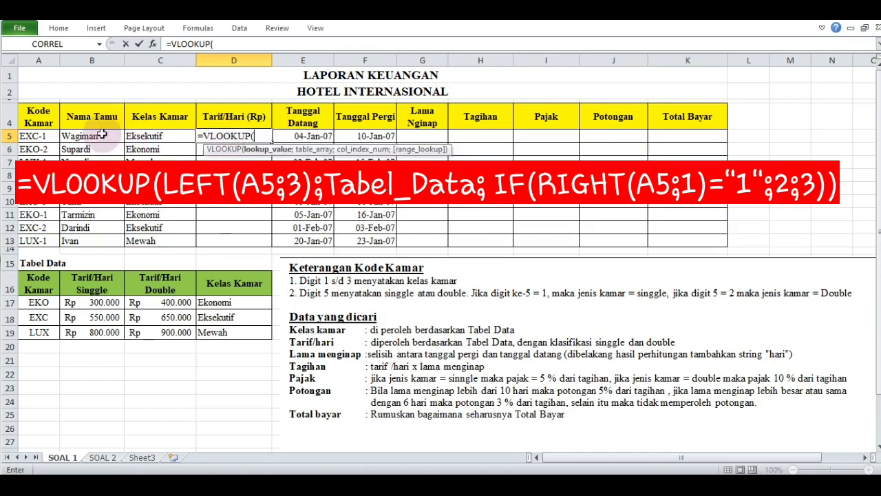
pyautogui.write('LEFT')
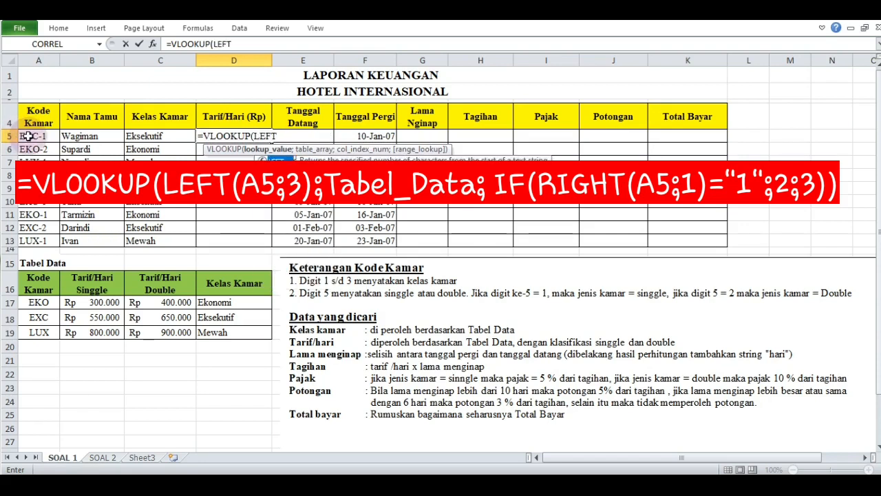
pyautogui.write('(')
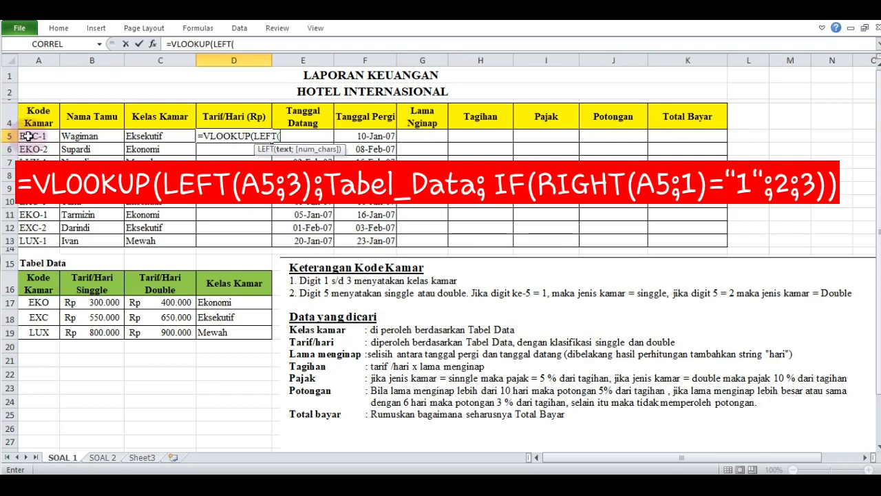
pyautogui.click(30, 136)
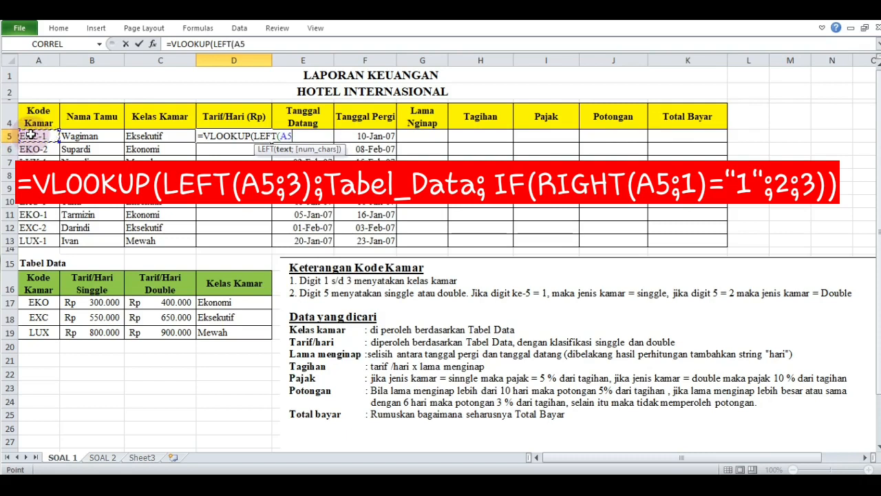
pyautogui.write(';3')
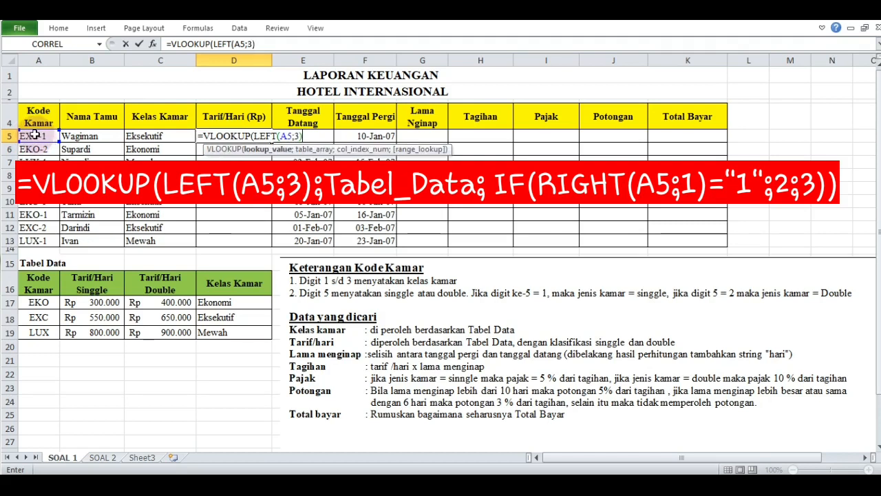
pyautogui.write(';')
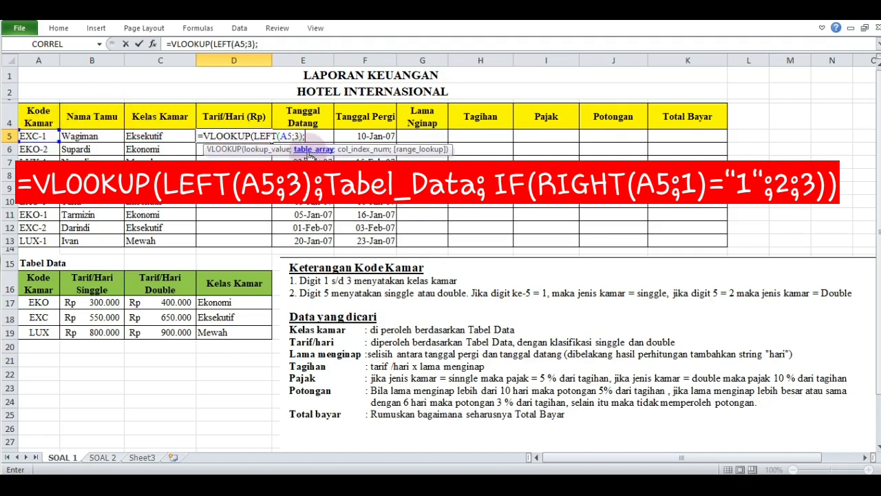
pyautogui.write('tAB')
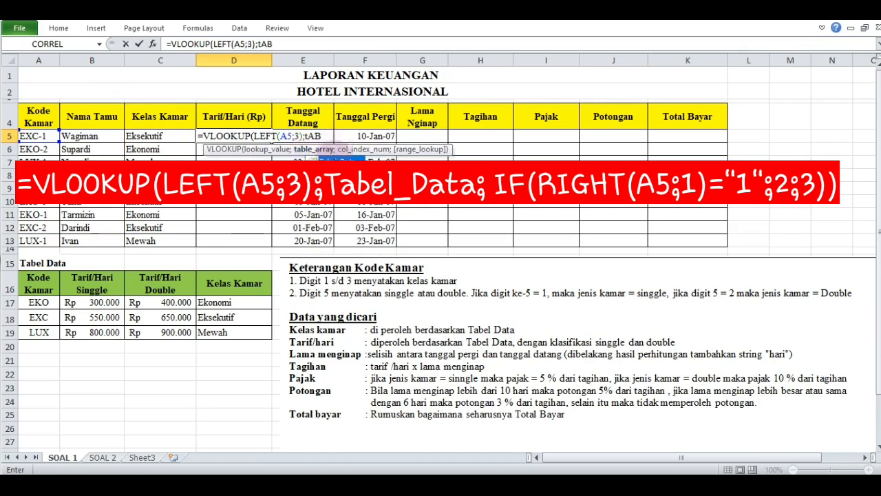
pyautogui.doubleClick(334, 159)
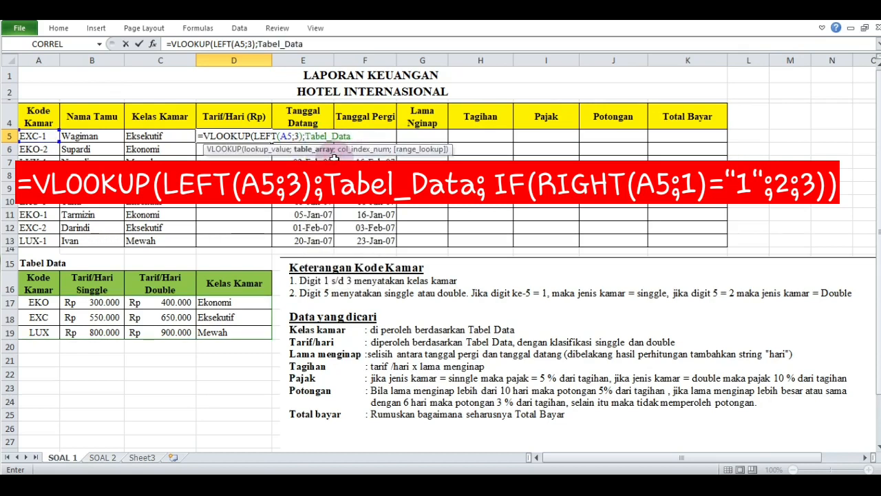
# Start the D5 formula's column index with an IF function testing whether RIGHT(A5;1)="1".
pyautogui.write(';')
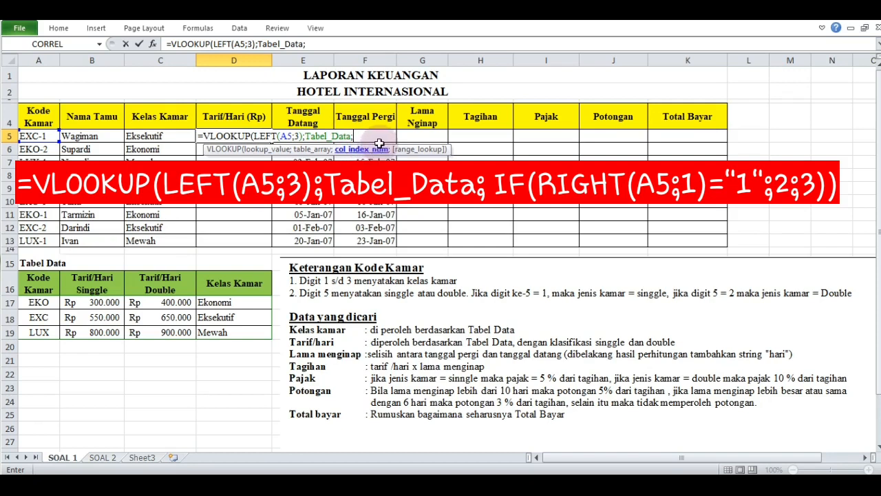
pyautogui.write('I')
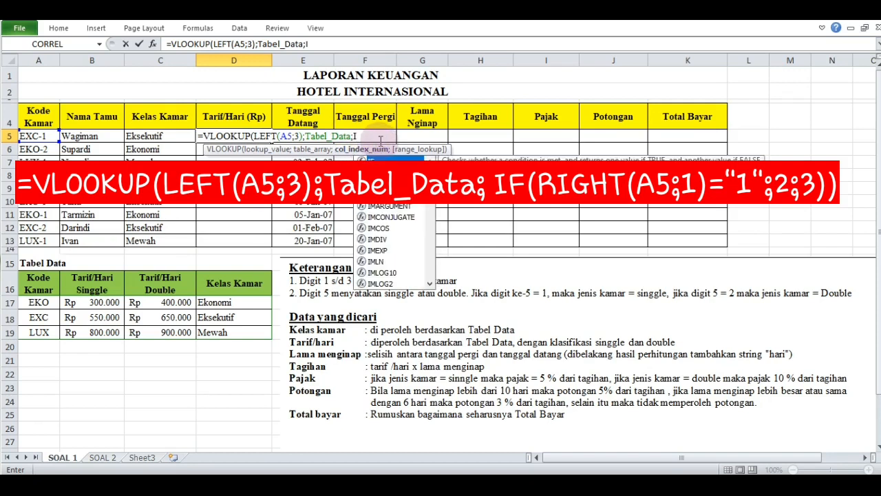
pyautogui.write('F(')
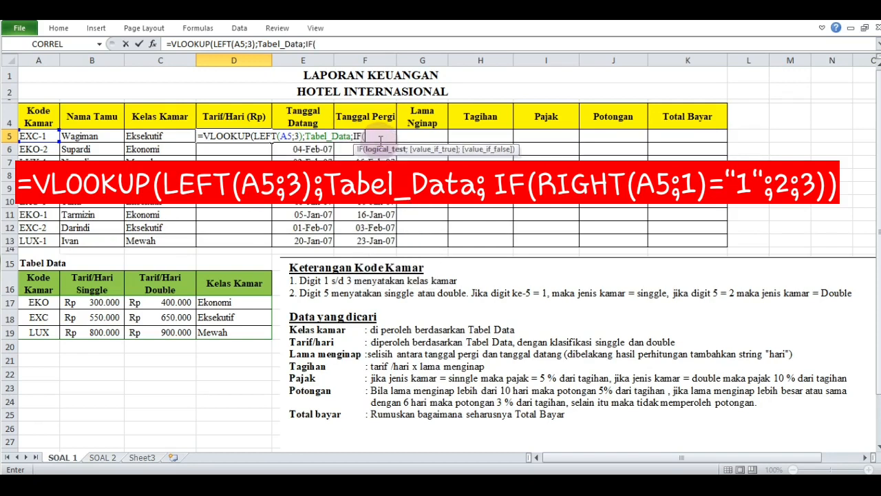
pyautogui.write('RIGHT')
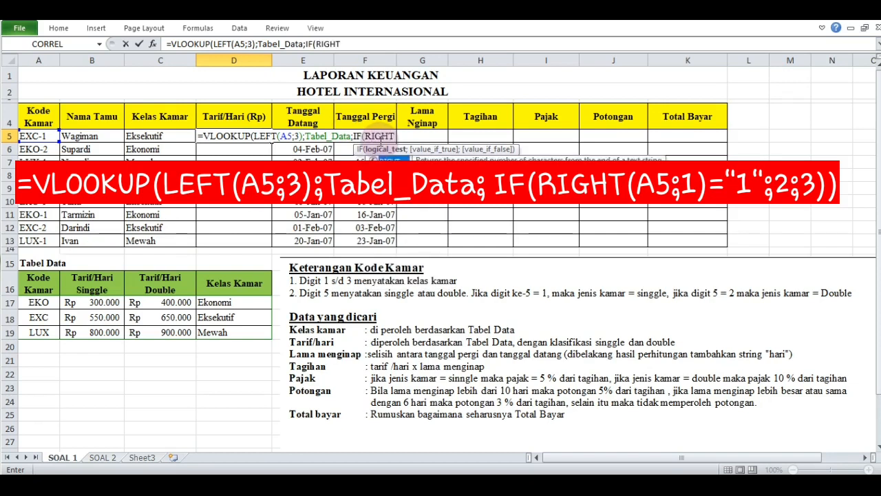
pyautogui.write('(')
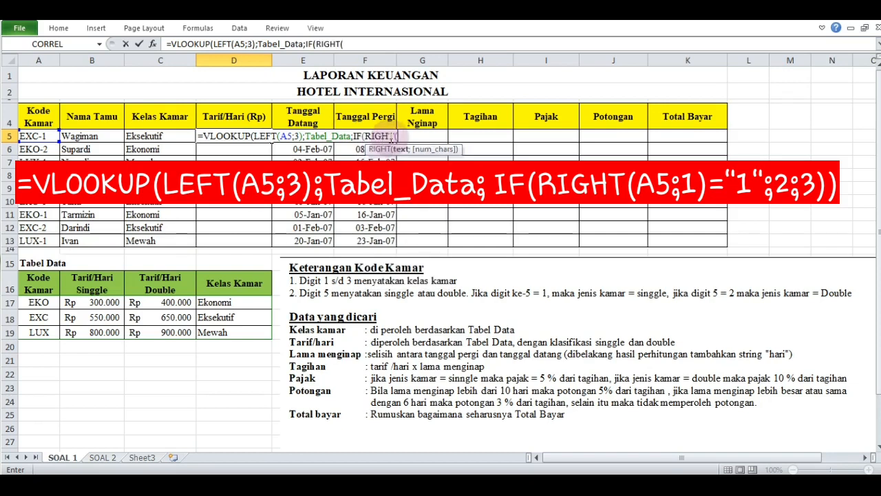
pyautogui.click(46, 136)
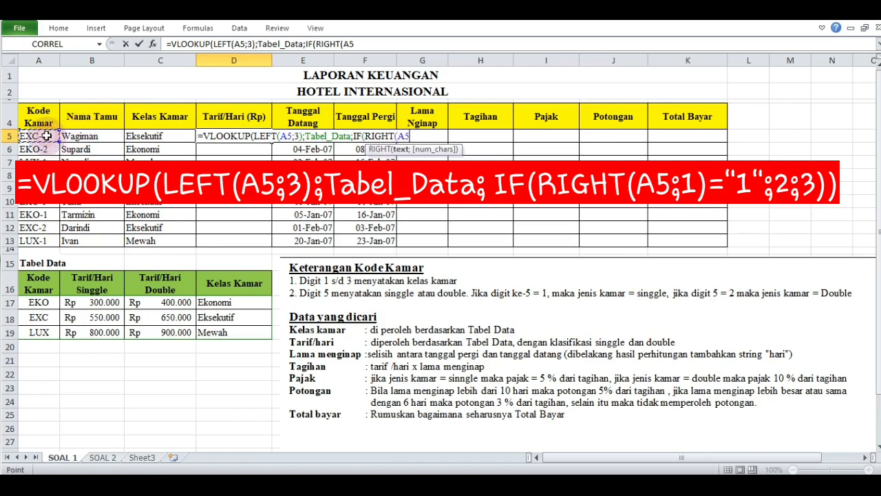
pyautogui.write(';1')
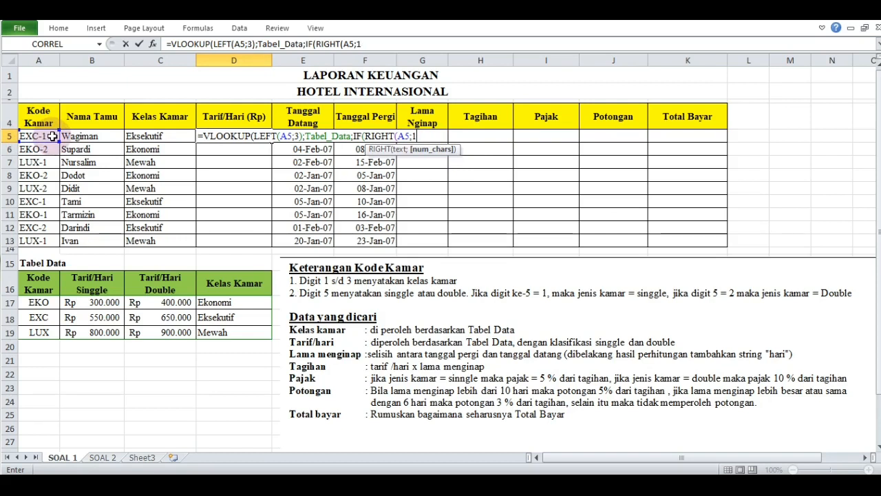
pyautogui.write(')="1')
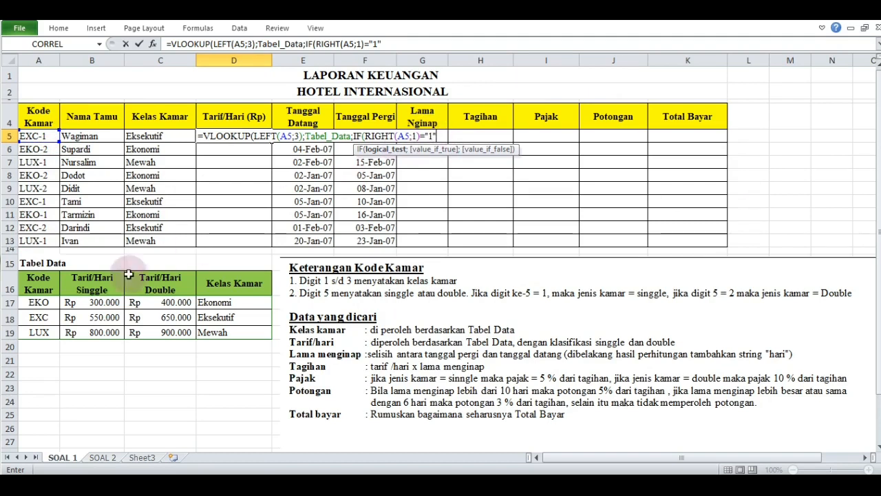
# Complete the D5 formula's IF with column 2 if true and 3 if false, and fill it down to D13.
pyautogui.write(';2')
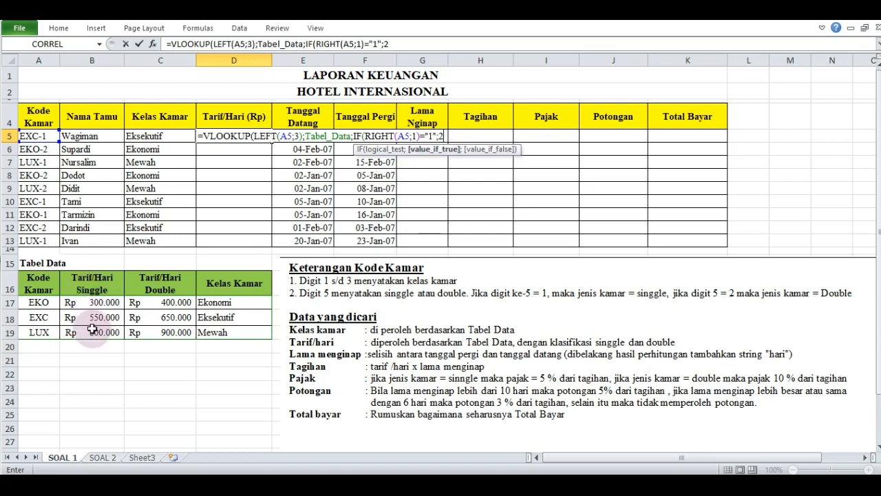
pyautogui.write(';')
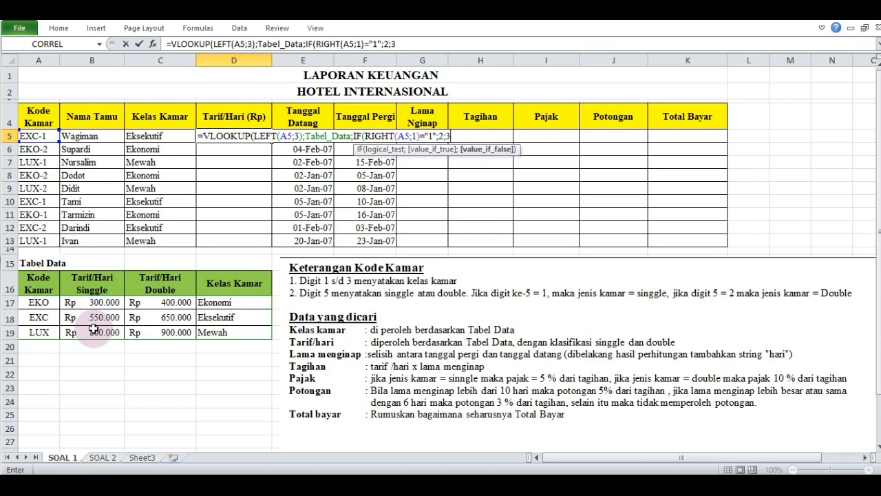
pyautogui.write('3))')
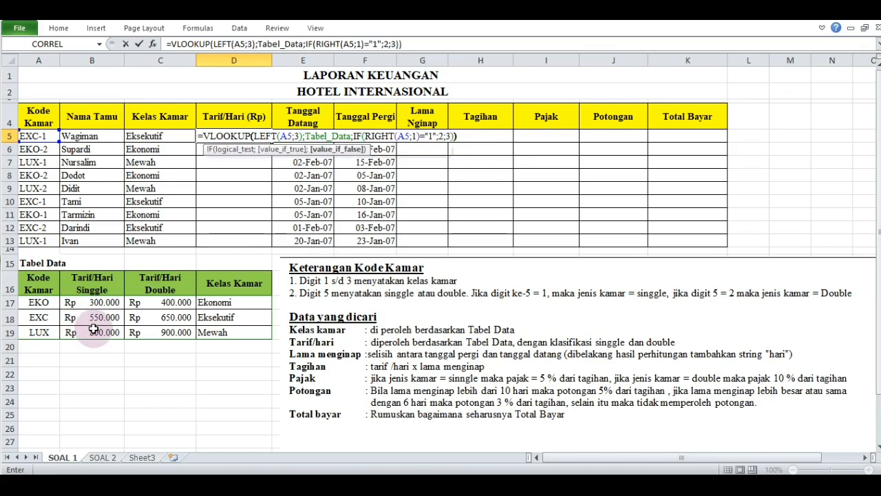
pyautogui.press('Return')
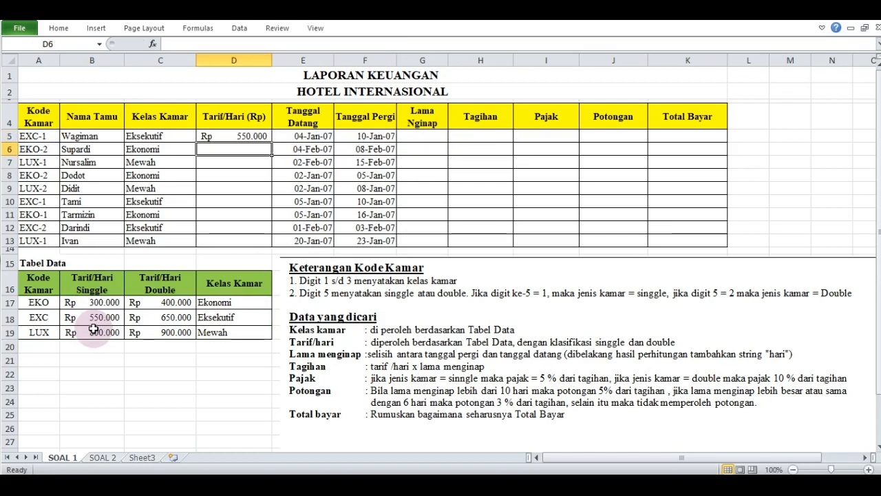
pyautogui.press('Up')
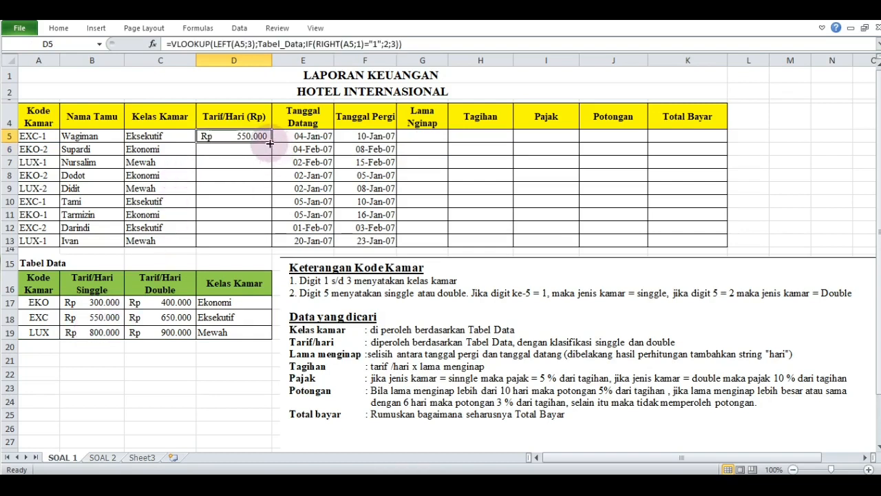
pyautogui.moveTo(270, 142); pyautogui.dragTo(273, 243)
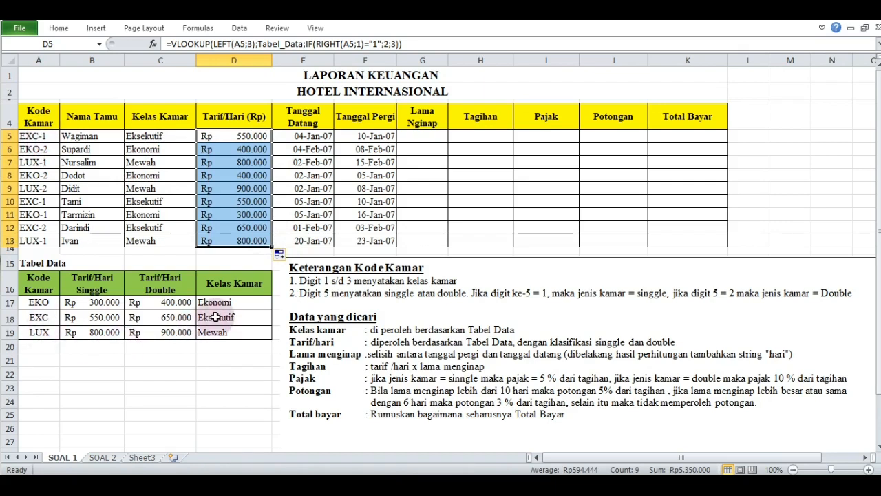
# Check the filled daily rates against the EXC single, EKO double and LUX single rates in Tabel Data.
pyautogui.click(108, 316)
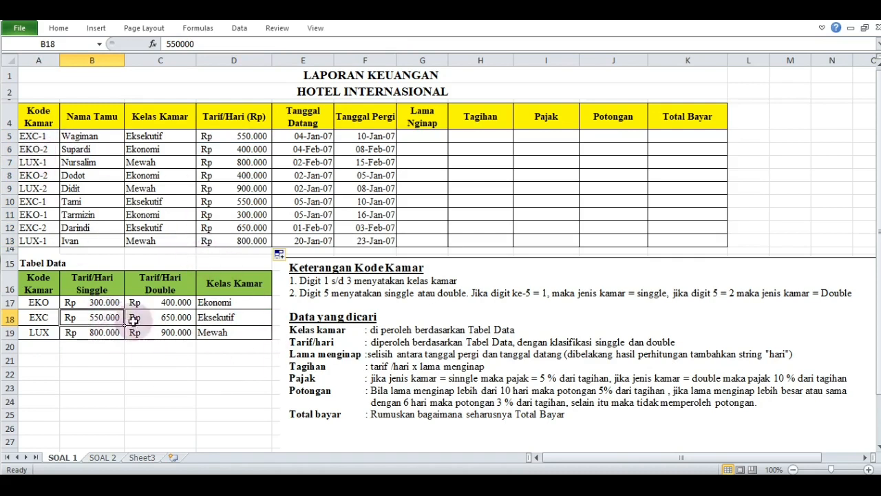
pyautogui.click(181, 303)
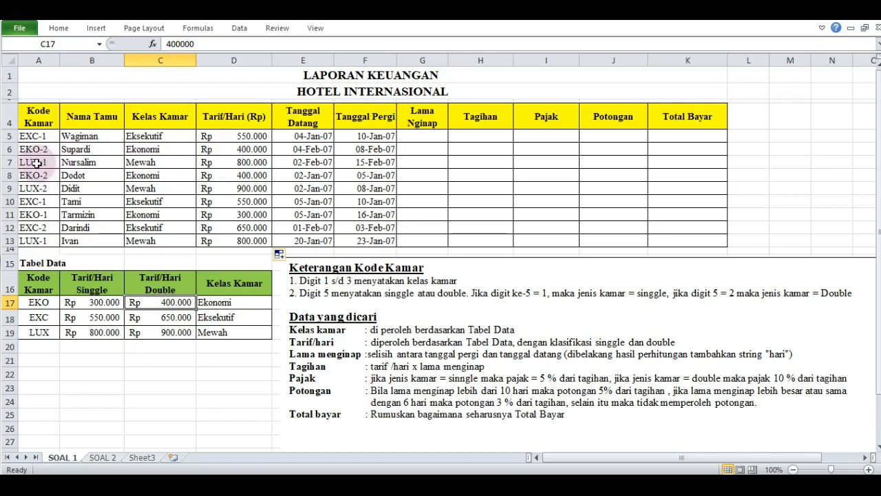
pyautogui.click(89, 333)
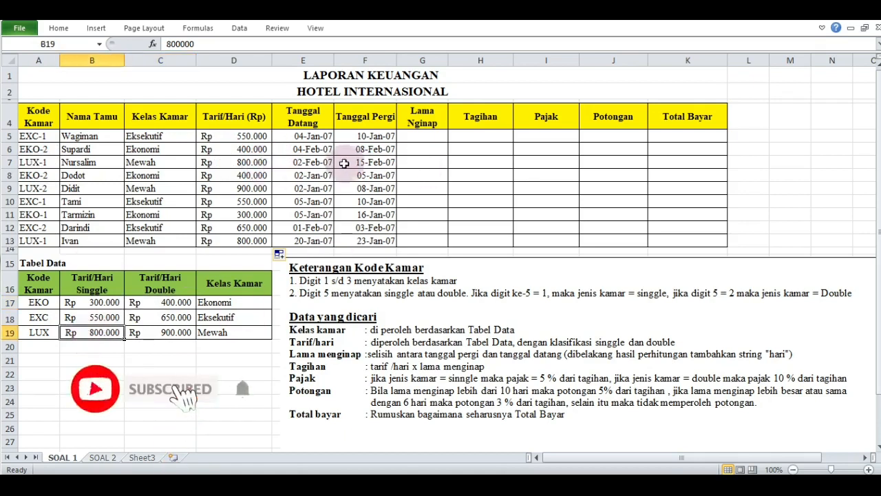
# Calculate the length of stay in G5 under Lama Nginap with =F5-E5 and fill it down to G13.
pyautogui.click(410, 136)
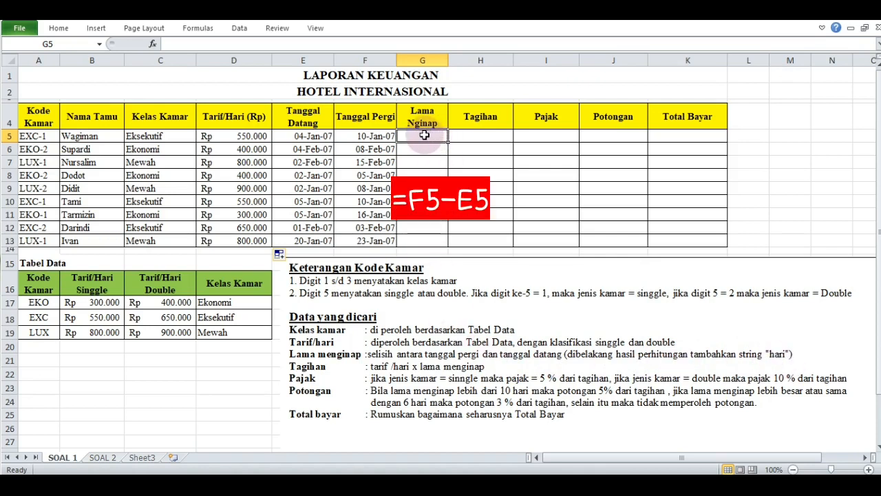
pyautogui.write('=')
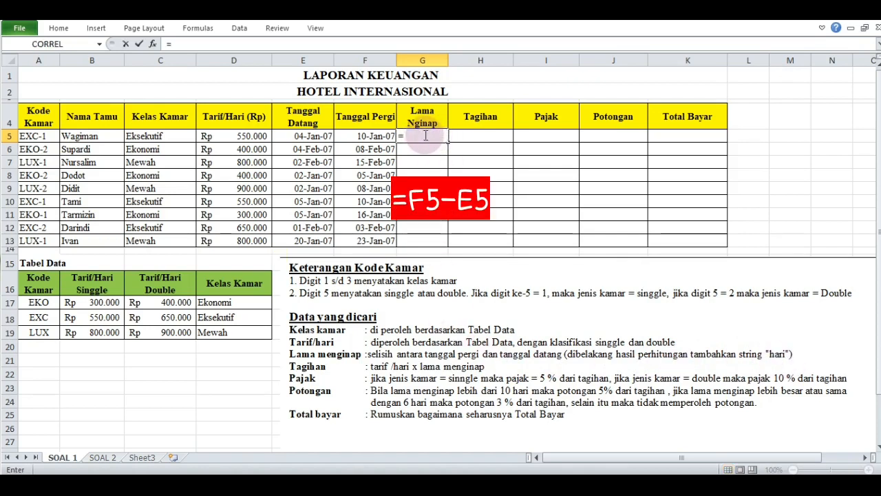
pyautogui.click(354, 135)
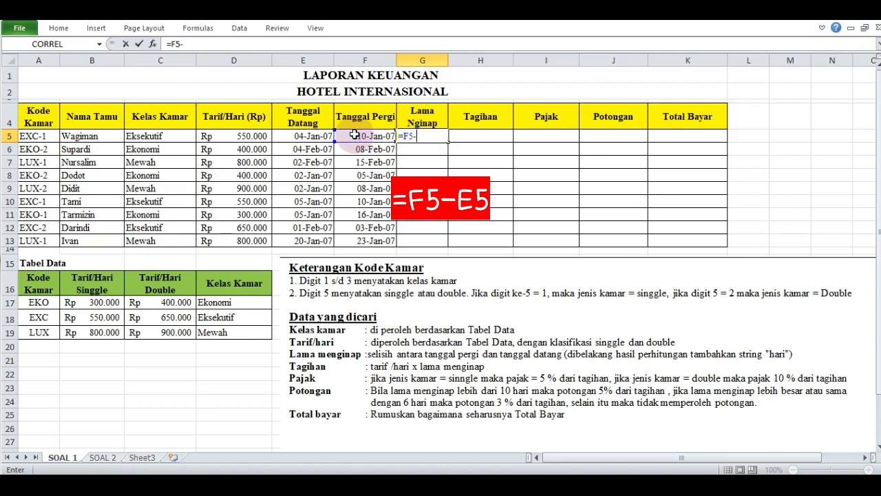
pyautogui.write('-')
pyautogui.click(287, 135)
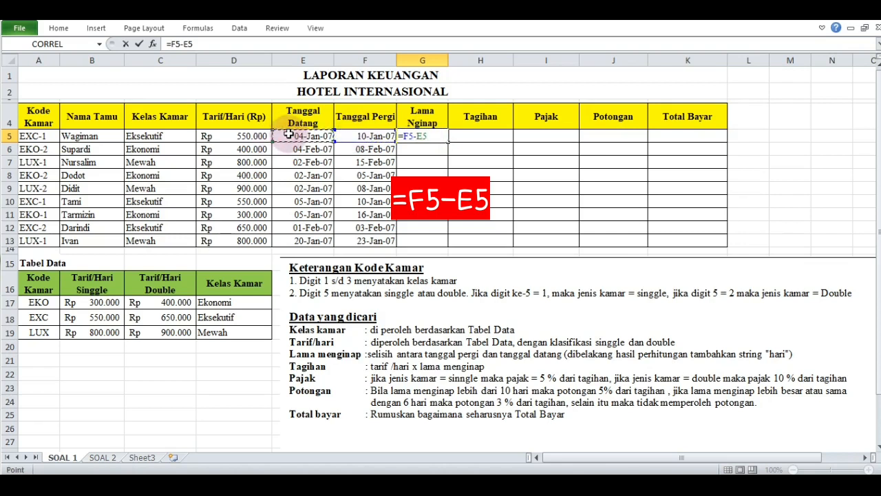
pyautogui.press('Return')
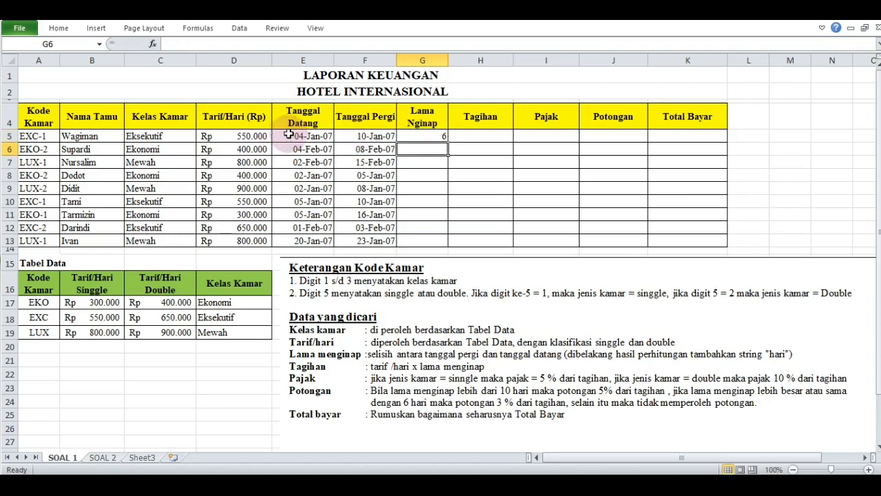
pyautogui.press('Up')
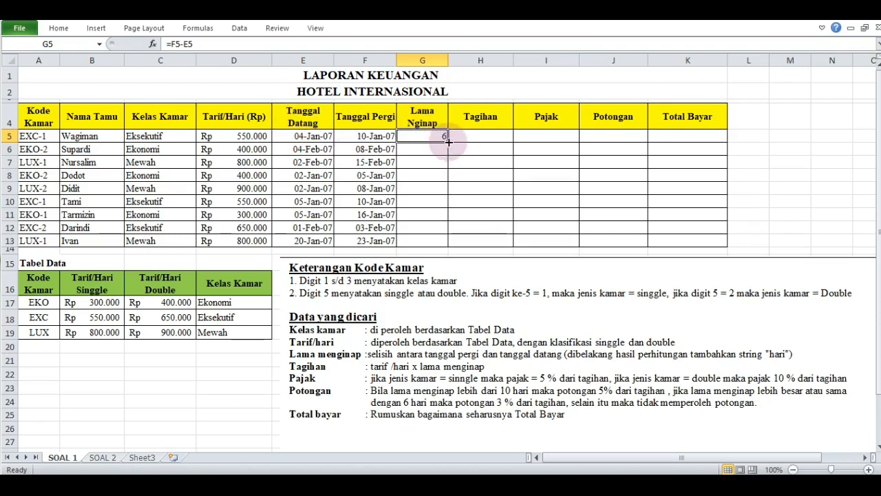
pyautogui.moveTo(448, 141); pyautogui.dragTo(448, 240)
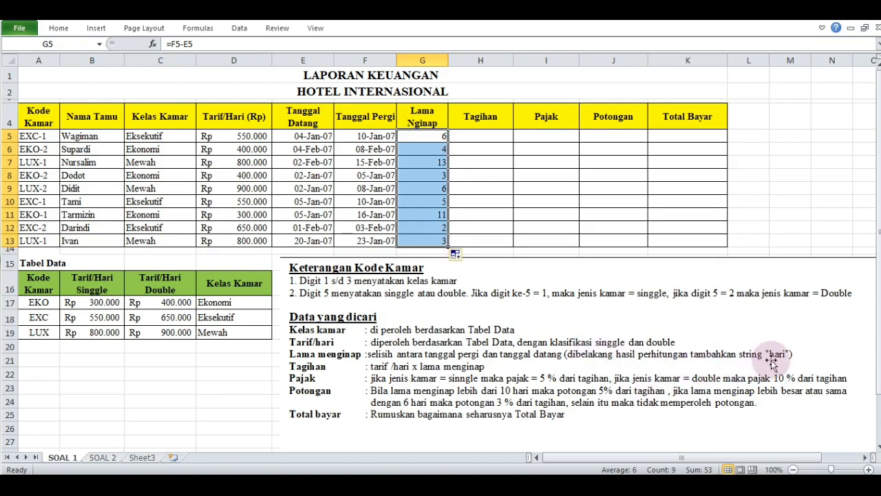
# Apply the custom number format 0 "Hari" to the lengths of stay in G5:G13.
pyautogui.rightClick(423, 234)
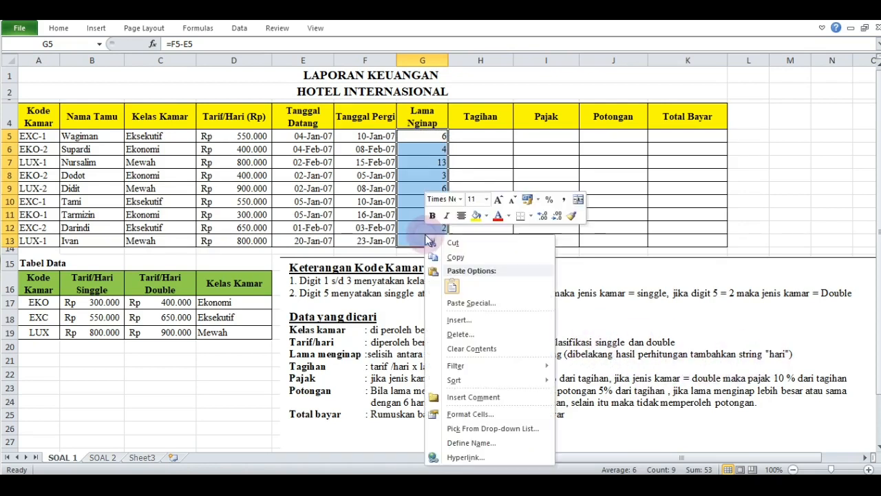
pyautogui.click(460, 415)
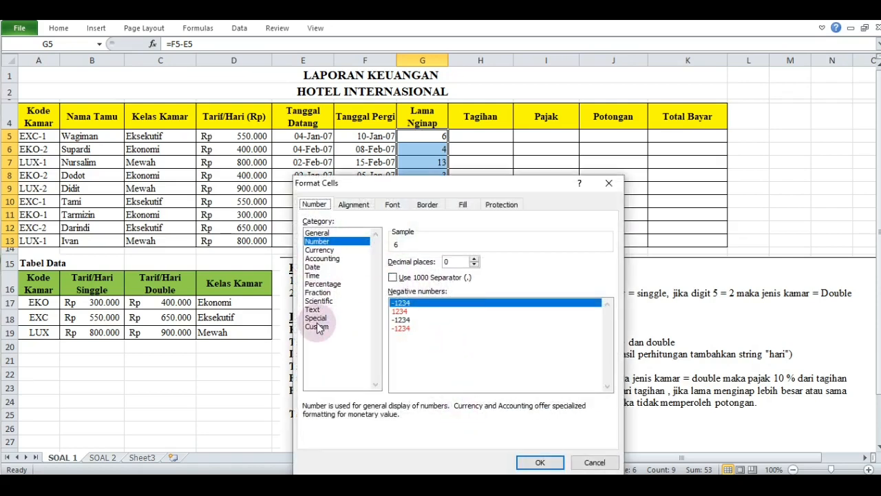
pyautogui.click(317, 327)
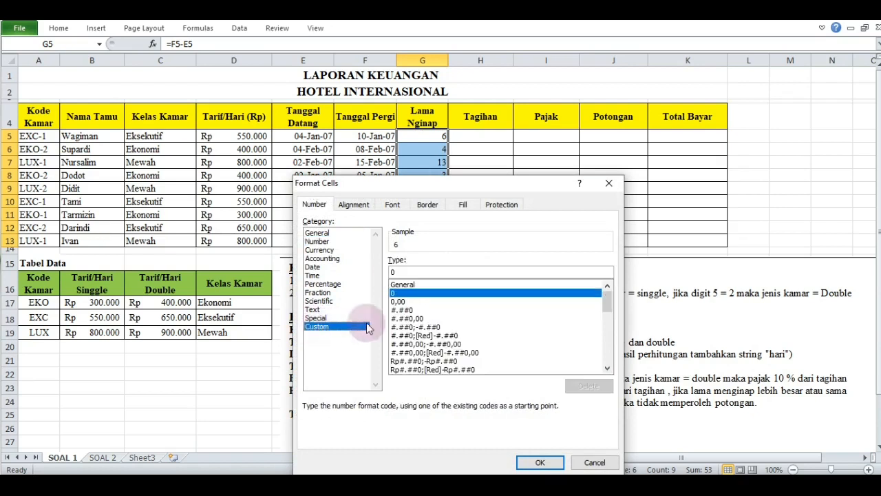
pyautogui.click(413, 272)
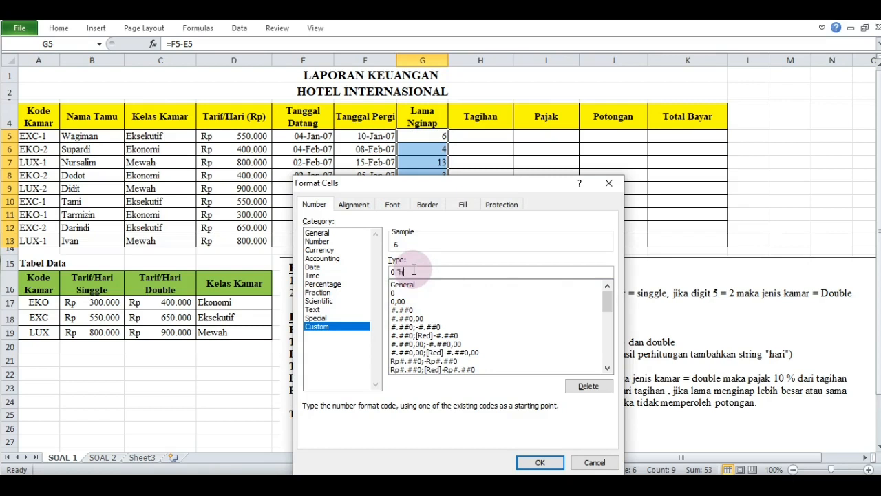
pyautogui.write('"Har')
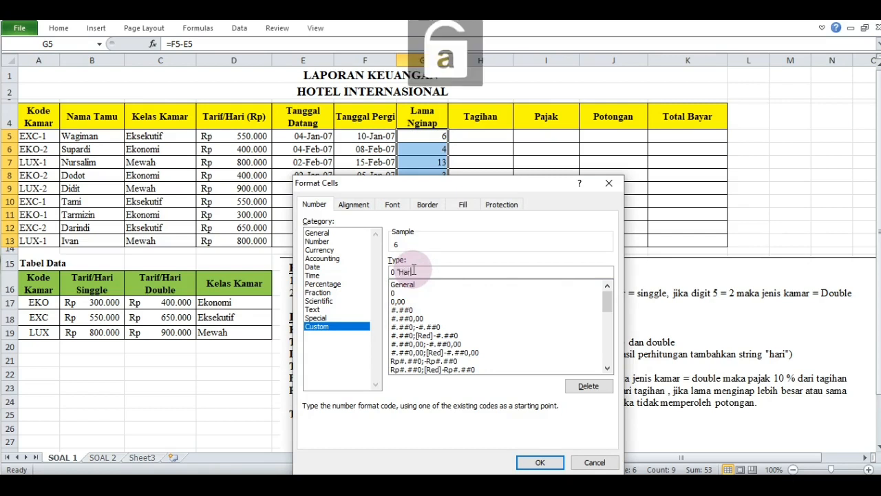
pyautogui.write('i')
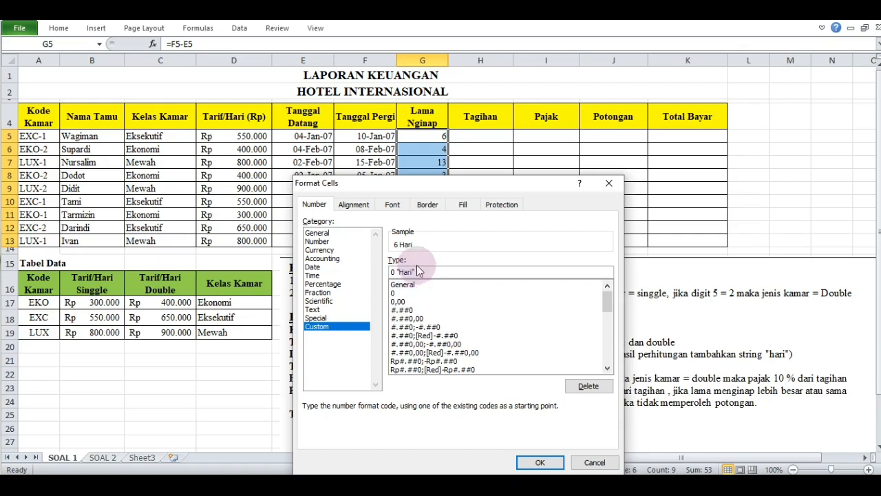
pyautogui.click(532, 462)
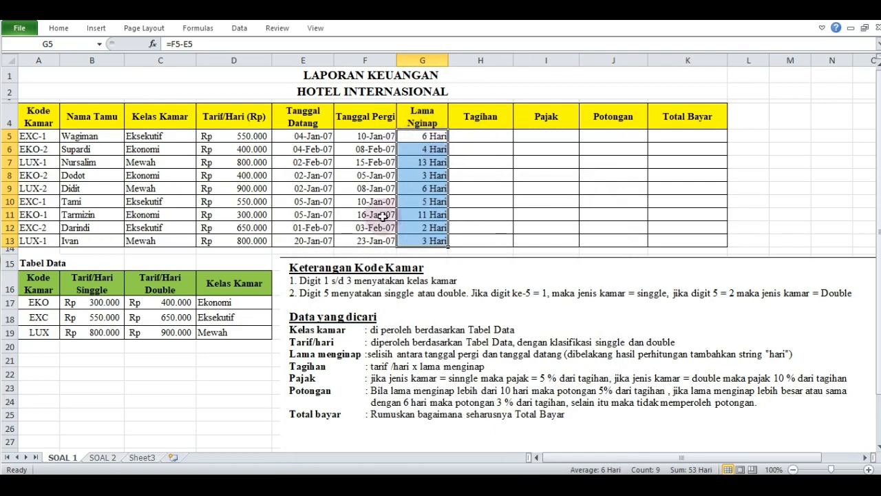
# Calculate the bill in H5 under Tagihan with =D5*G5 and fill it down to H13.
pyautogui.click(456, 137)
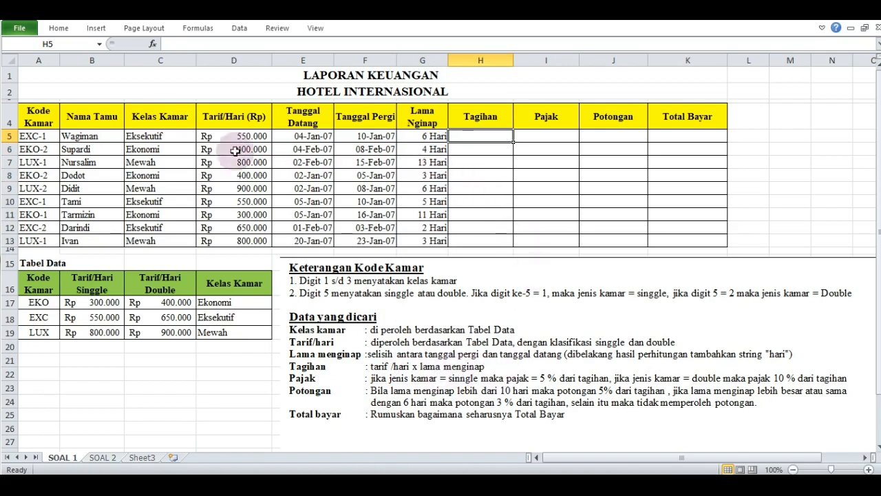
pyautogui.click(220, 136)
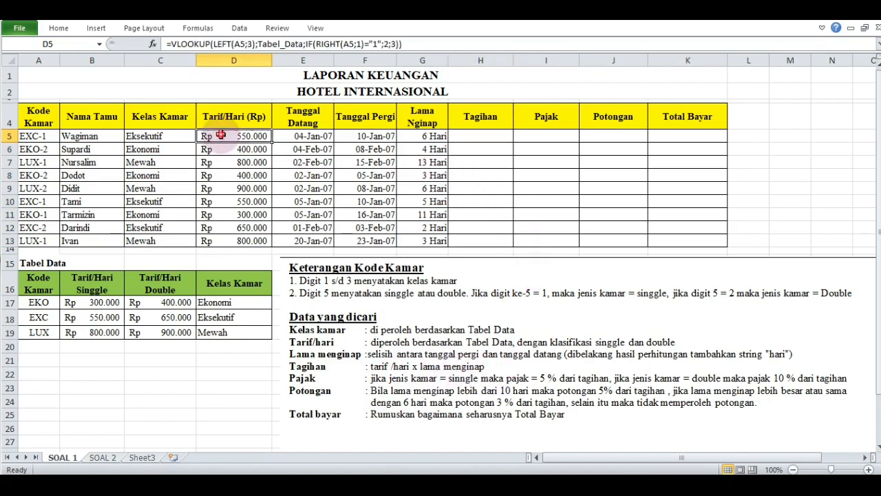
pyautogui.click(420, 136)
pyautogui.click(470, 135)
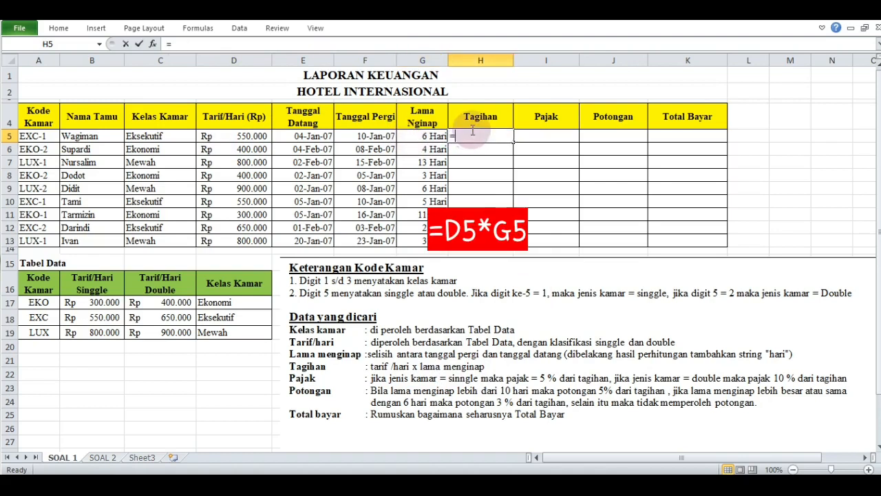
pyautogui.click(229, 136)
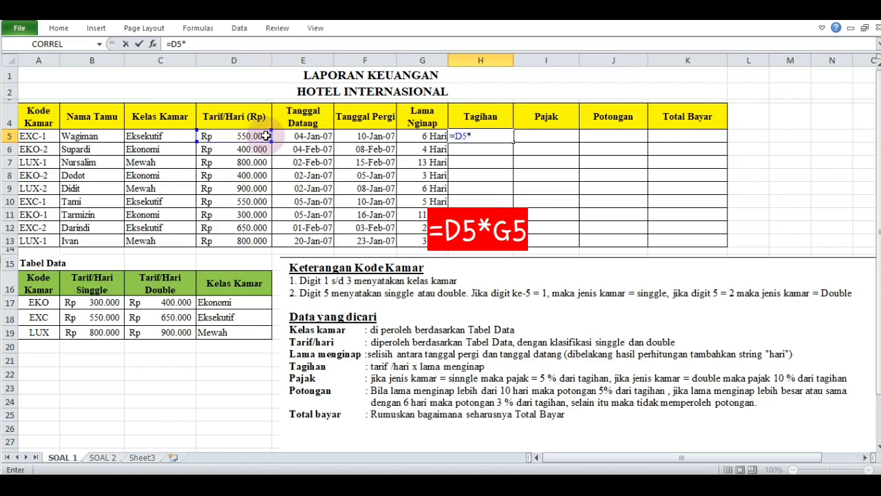
pyautogui.write('*')
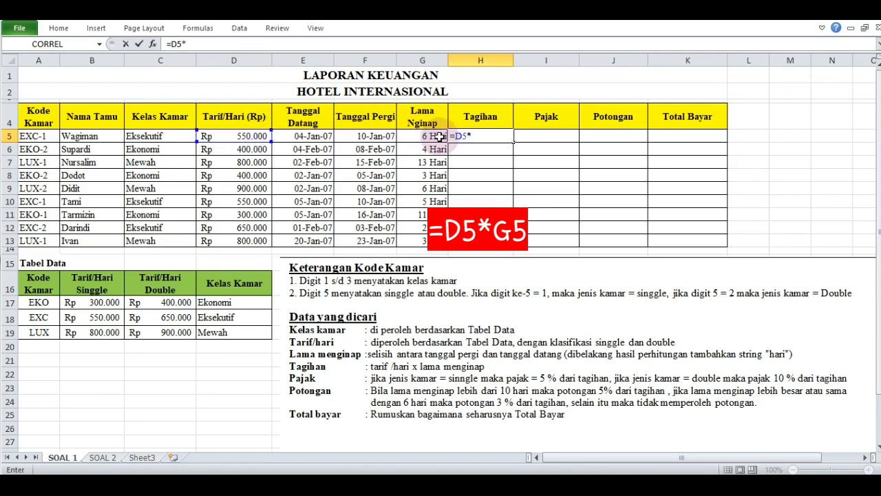
pyautogui.click(439, 136)
pyautogui.press('Return')
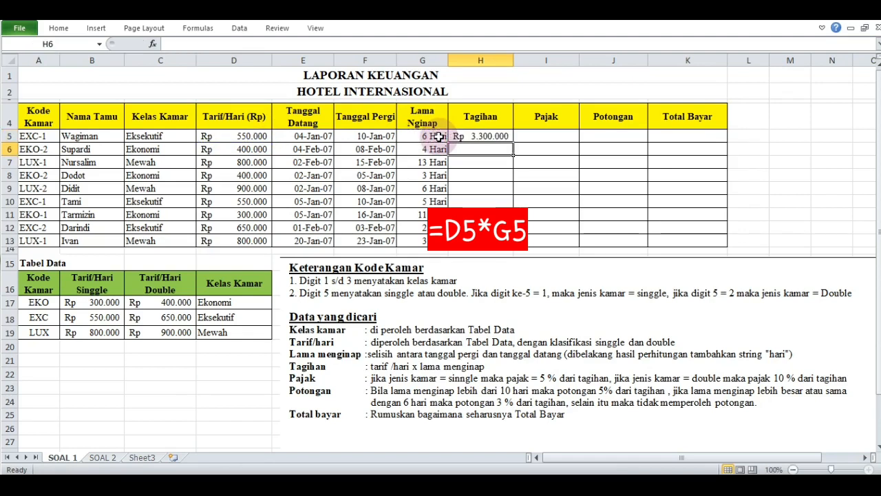
pyautogui.press('Up')
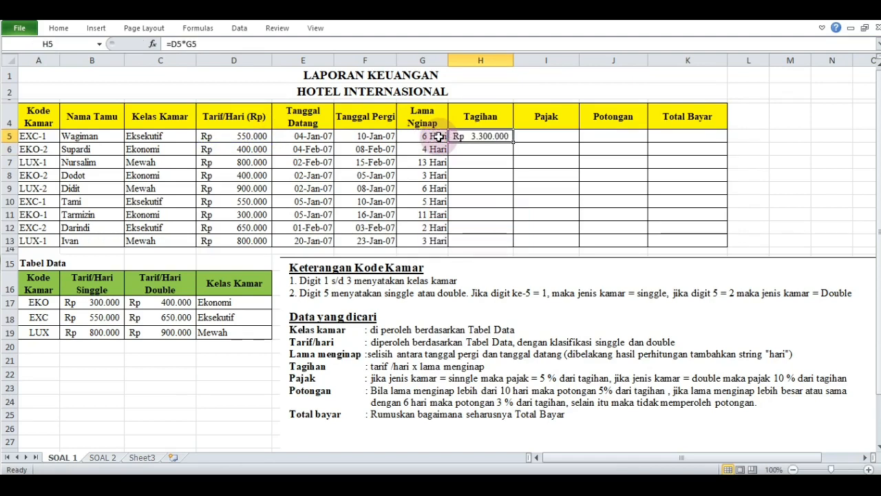
pyautogui.moveTo(514, 142); pyautogui.dragTo(511, 244)
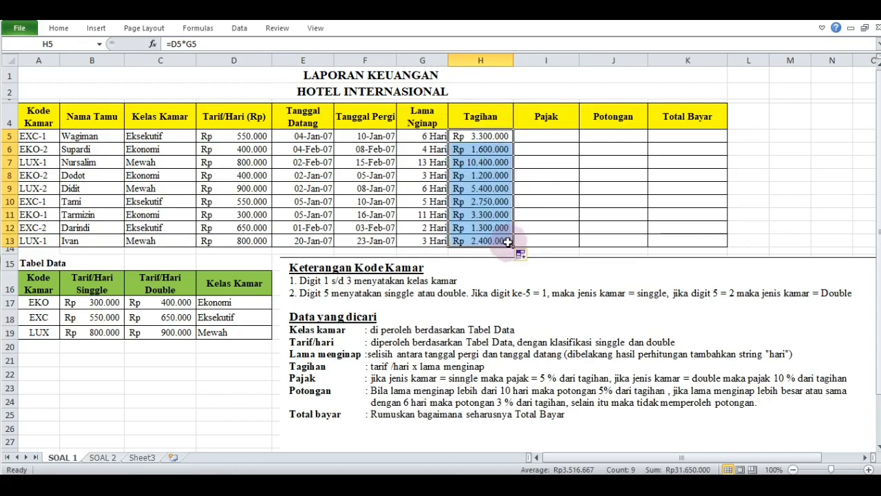
# Begin an IF formula in I5 under Pajak with RIGHT(A5;1)="1" as the logical test.
pyautogui.click(551, 140)
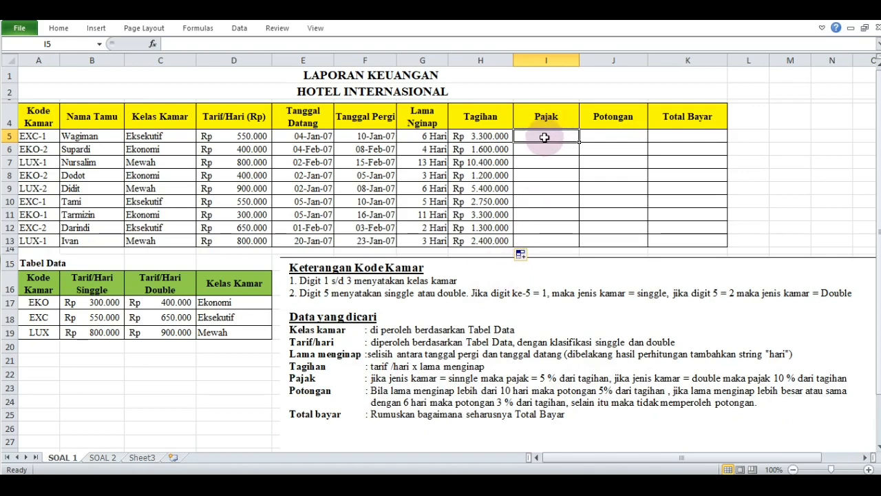
pyautogui.write('=')
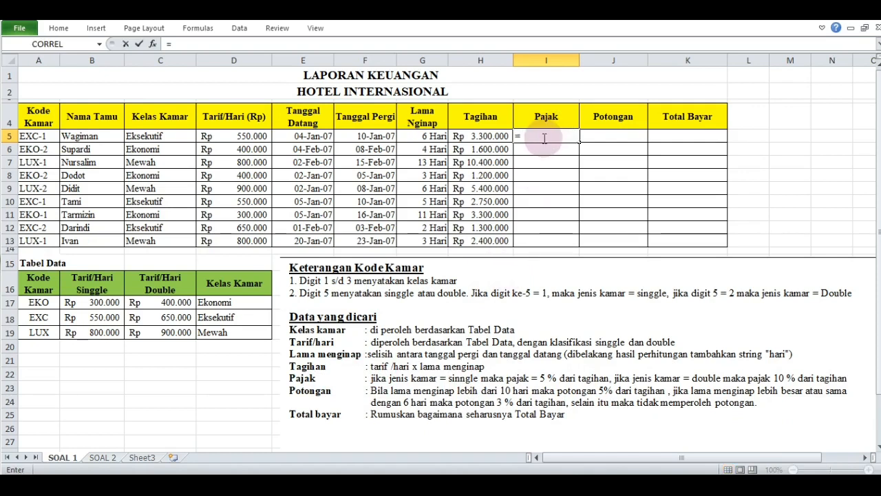
pyautogui.write('if(')
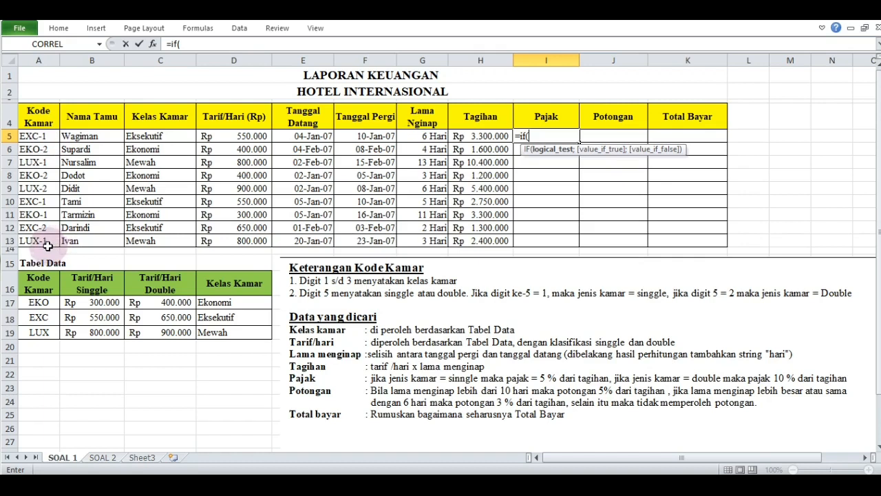
pyautogui.write('r')
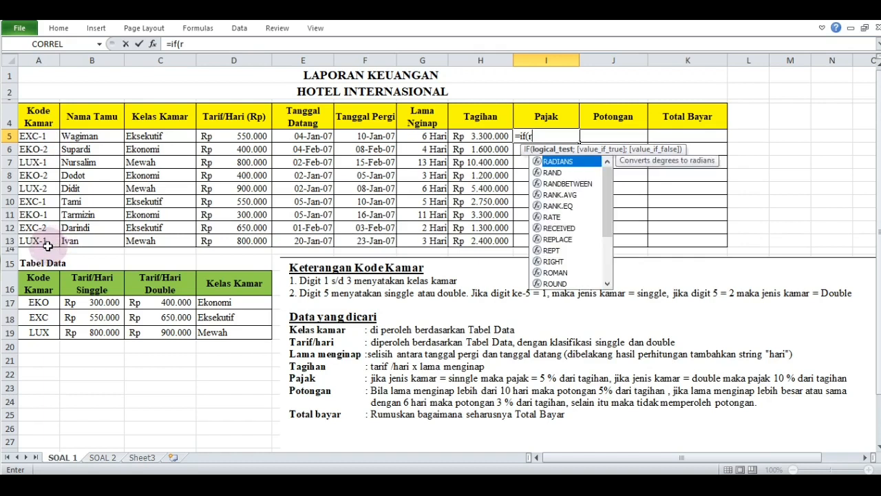
pyautogui.write('igh')
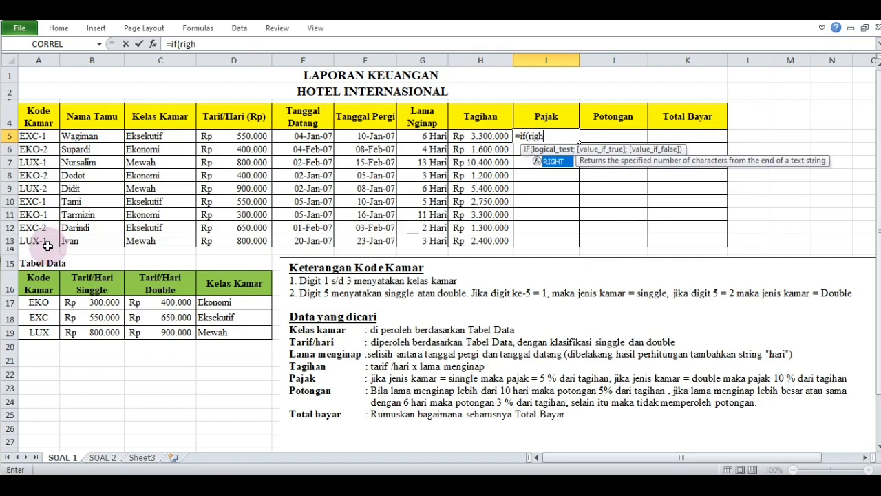
pyautogui.write('t(')
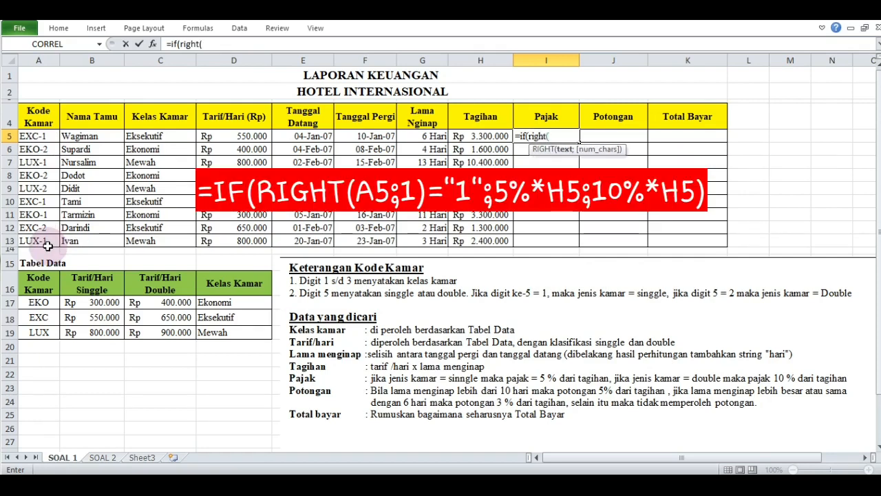
pyautogui.click(43, 135)
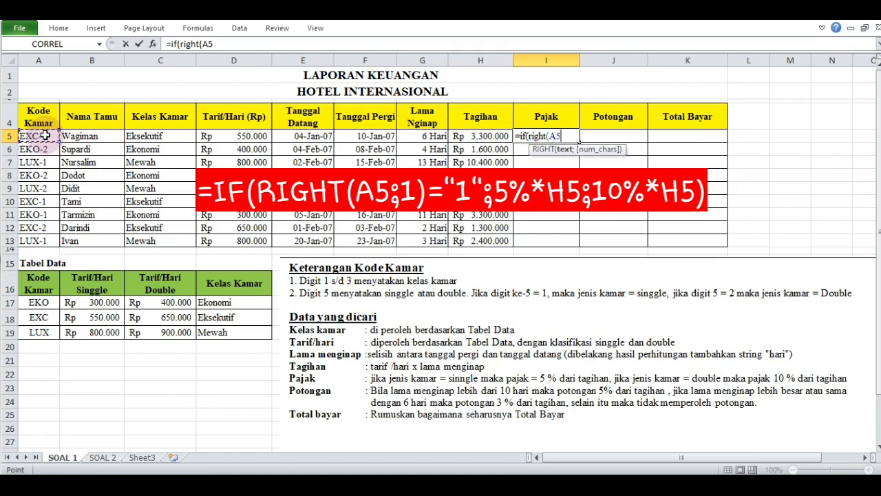
pyautogui.write(';')
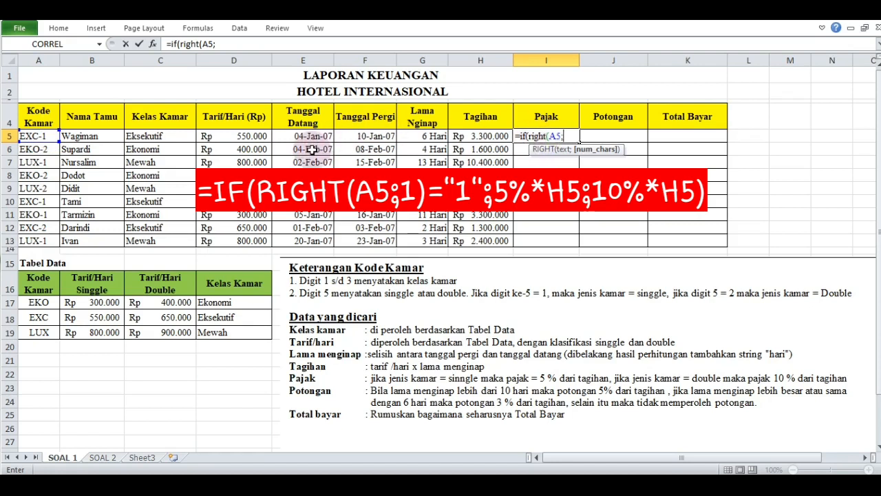
pyautogui.write('1)')
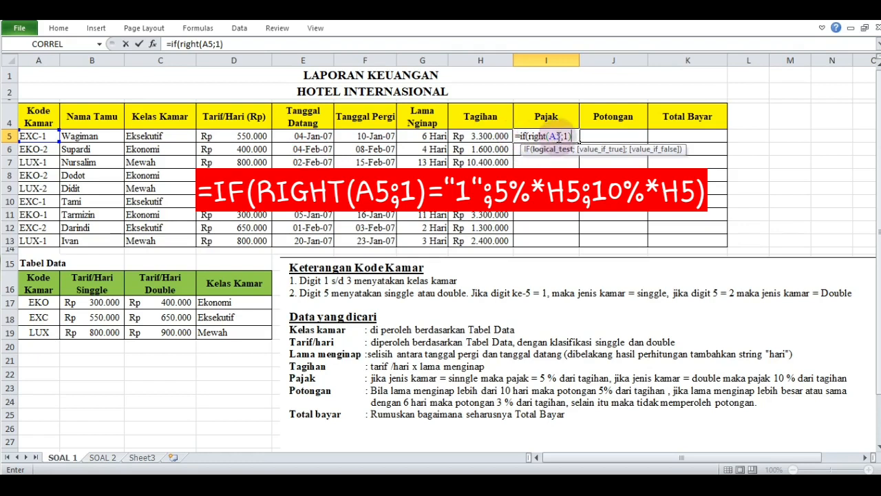
pyautogui.write('="1"')
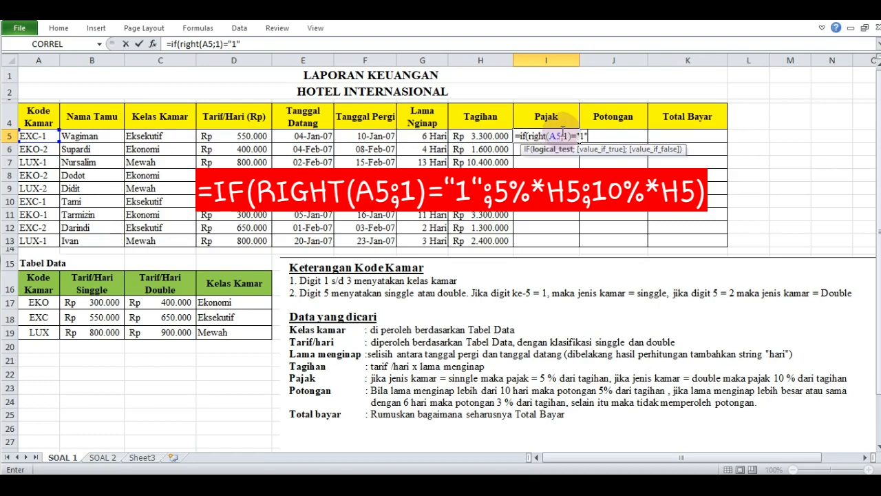
# Complete the Pajak formula in I5 with 5%*H5 if true and 10%*H5 if false, and fill it down to I13.
pyautogui.write(';')
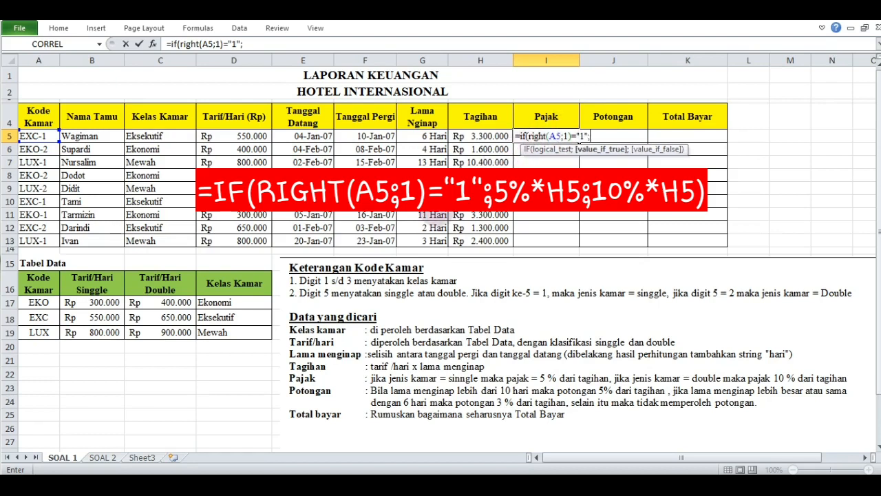
pyautogui.write('5%*')
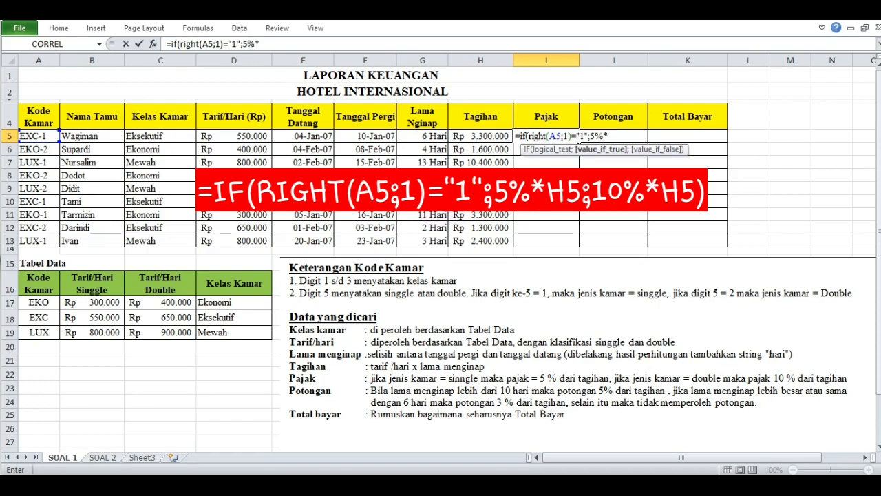
pyautogui.click(475, 136)
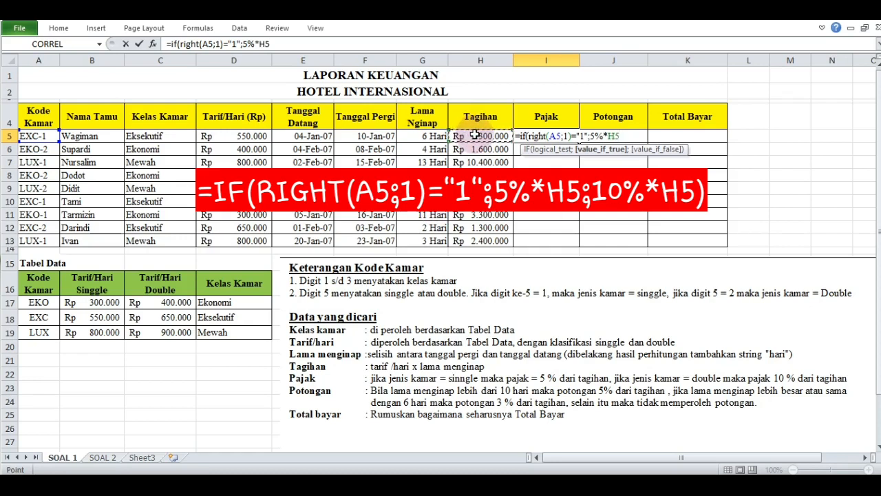
pyautogui.write(';')
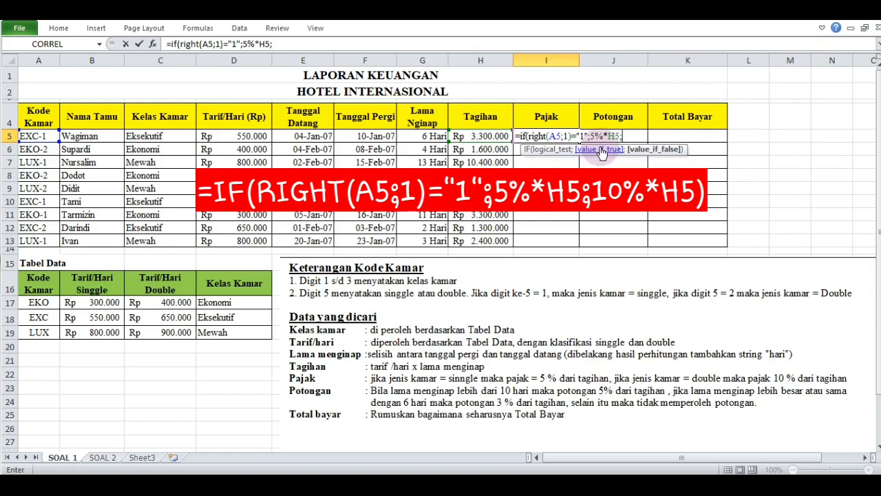
pyautogui.write('10%*')
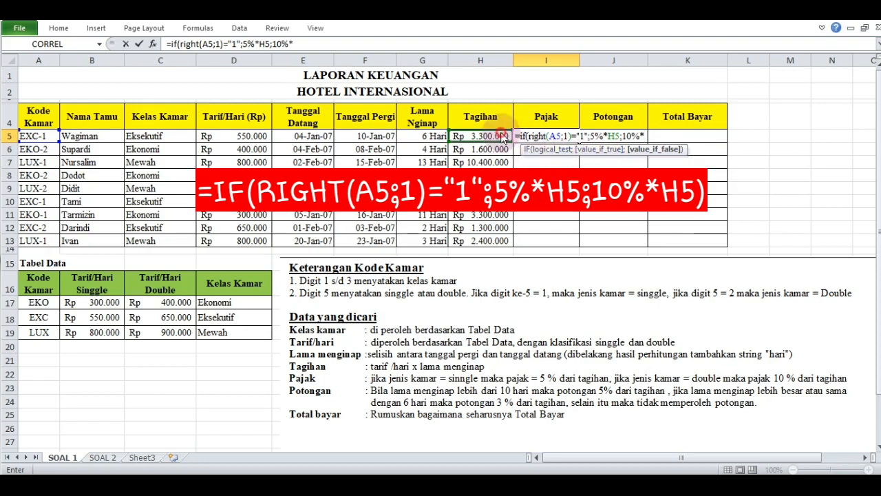
pyautogui.click(500, 135)
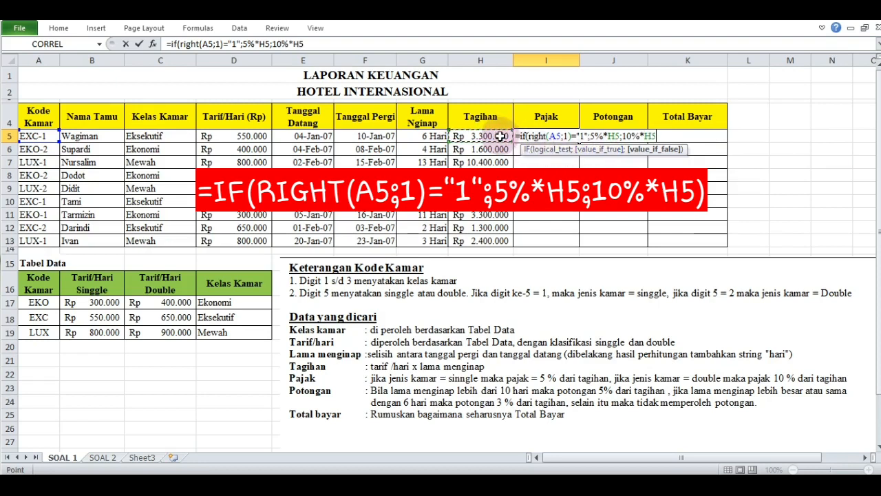
pyautogui.write(')')
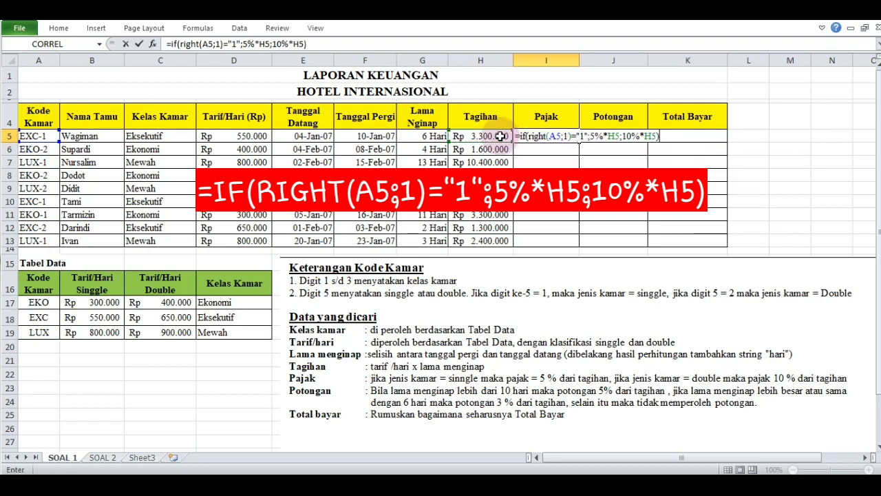
pyautogui.hotkey('ctrl', 'Return')
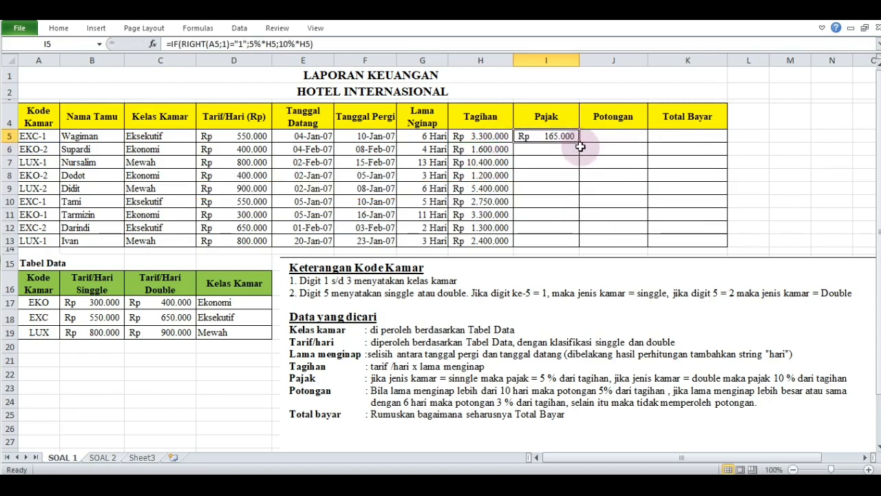
pyautogui.moveTo(581, 143); pyautogui.dragTo(579, 244)
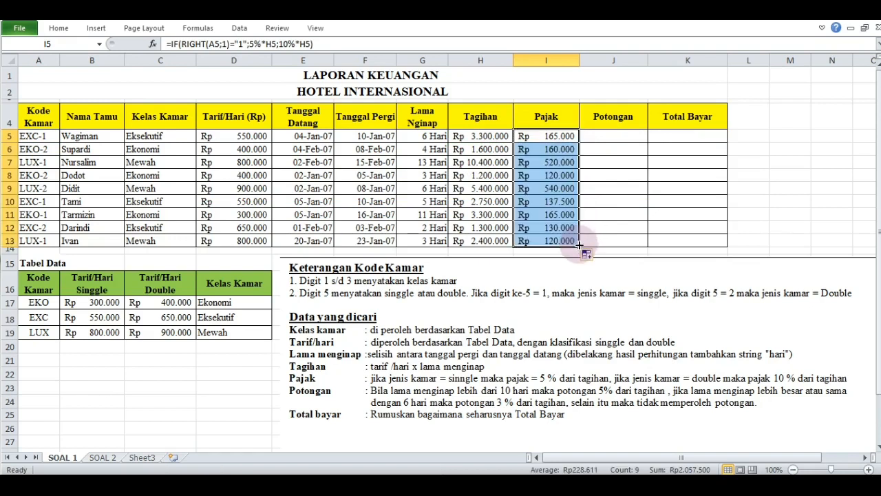
# Begin an IF formula in J5 under Potongan that returns 5%*H5 when G5>10.
pyautogui.click(608, 137)
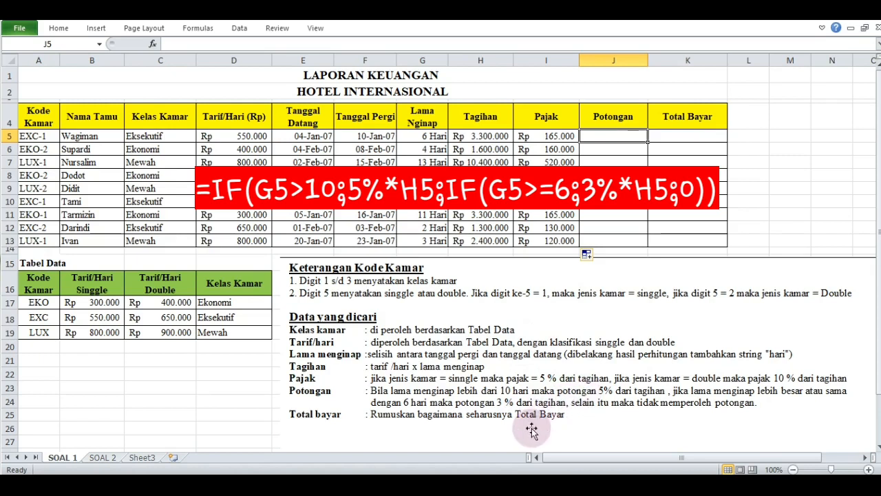
pyautogui.write('=if')
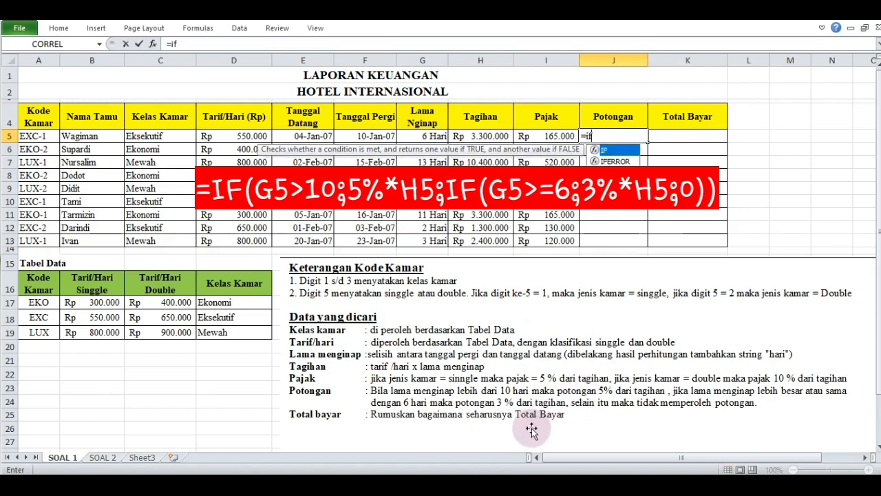
pyautogui.write('(')
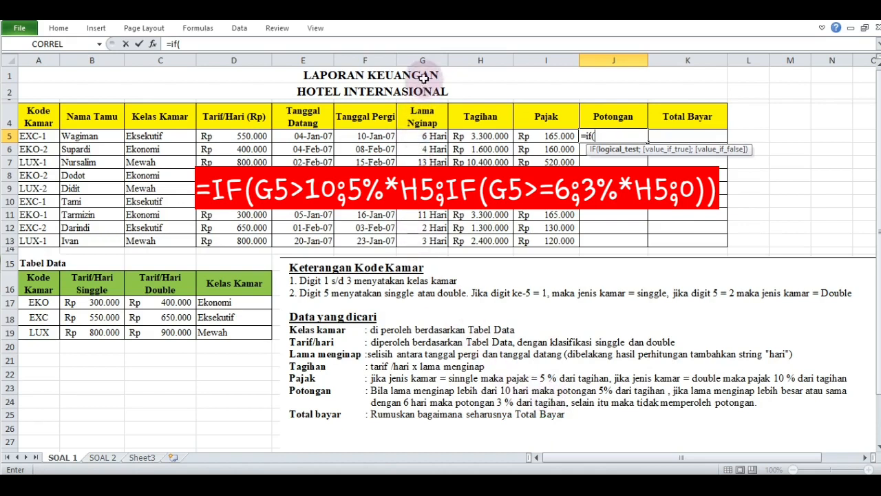
pyautogui.click(417, 136)
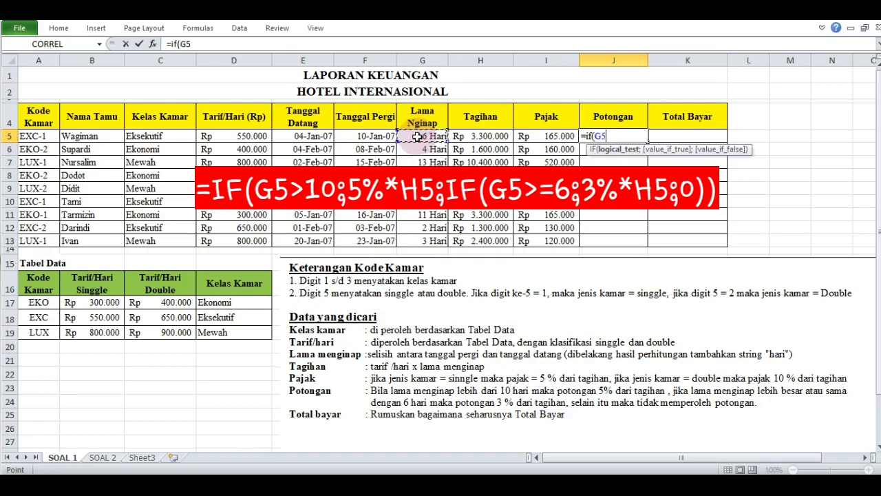
pyautogui.write('>')
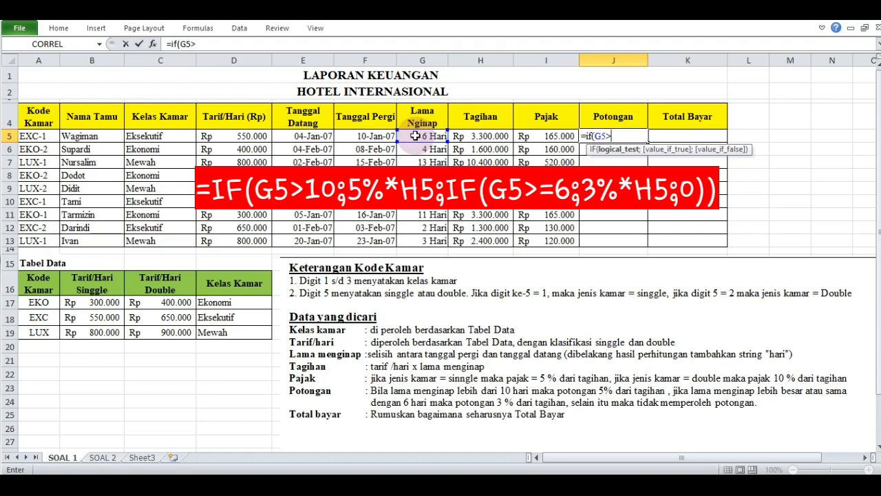
pyautogui.write('10;5')
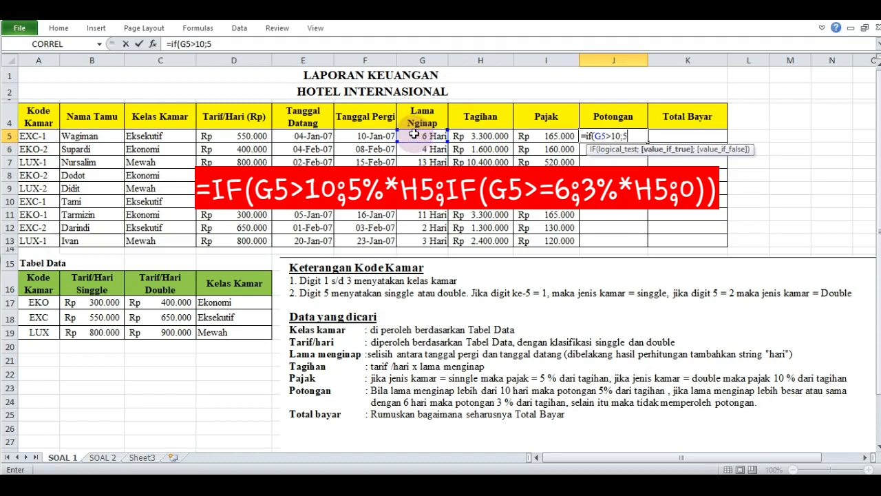
pyautogui.write('%*')
pyautogui.click(482, 136)
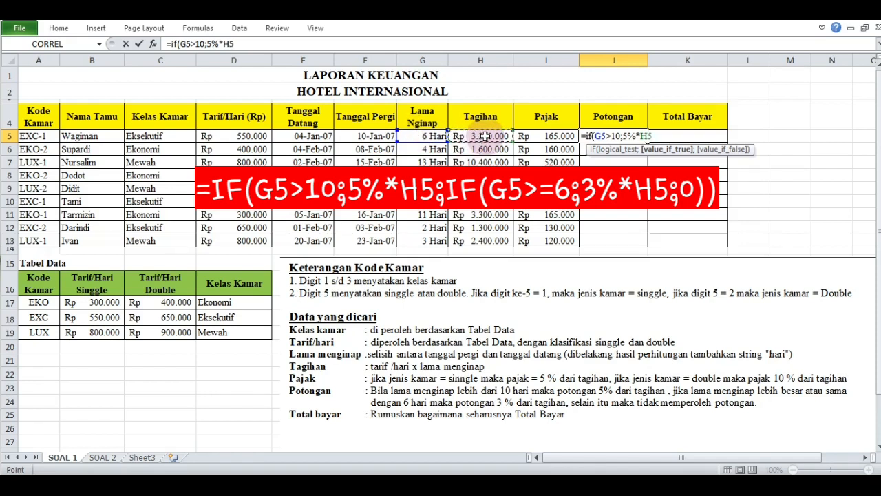
pyautogui.write(';')
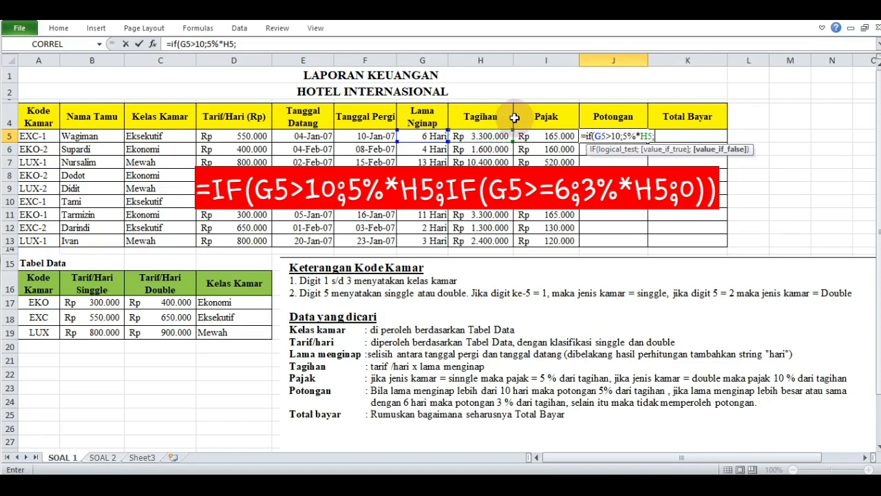
# Complete the Potongan formula in J5 with the nested IF(G5>=6;3%*H5;0) as the false value and fill it down to J13.
pyautogui.write('if')
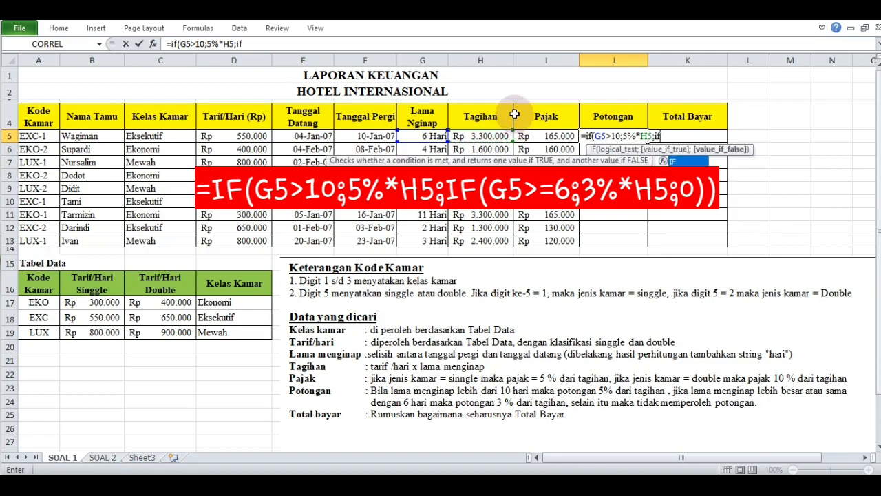
pyautogui.write('(')
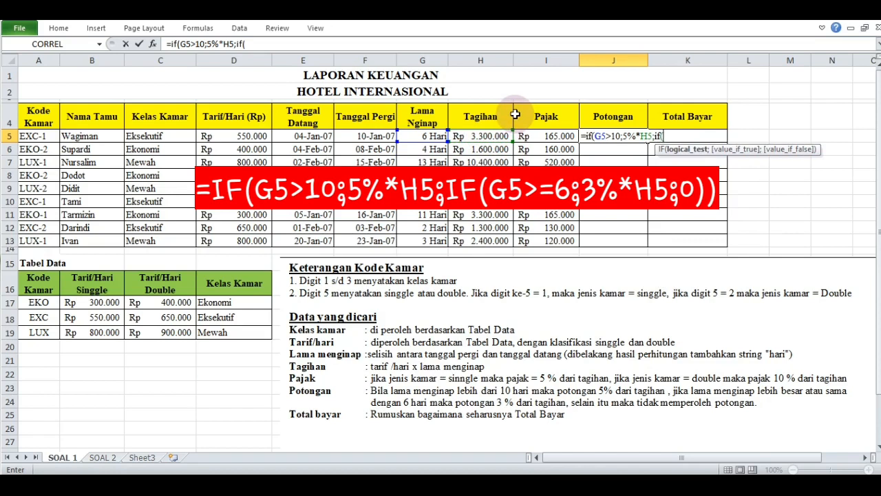
pyautogui.click(428, 135)
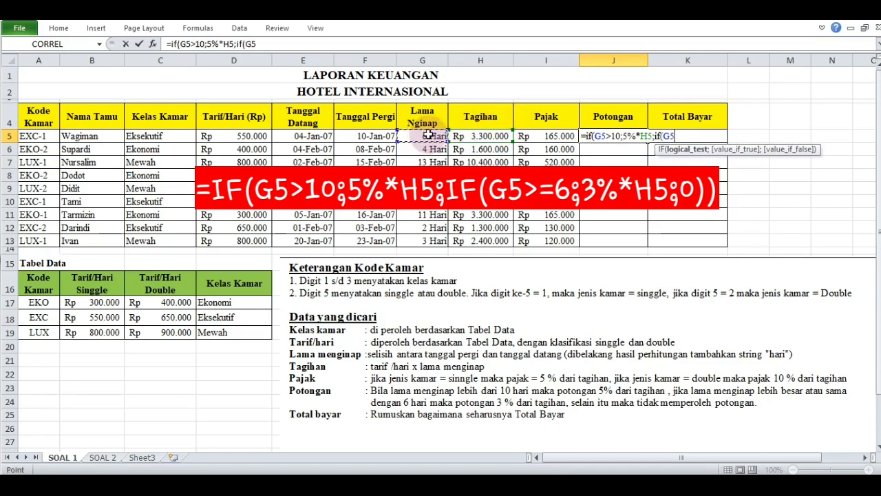
pyautogui.write('>=6')
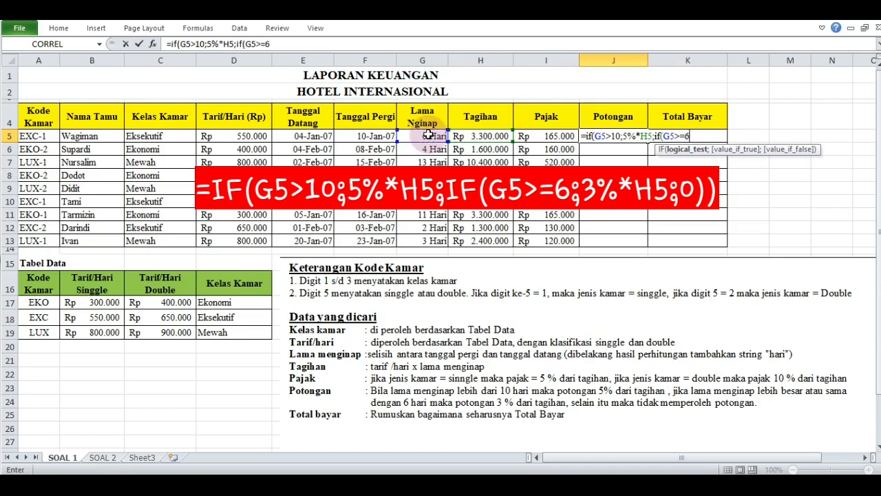
pyautogui.write(';')
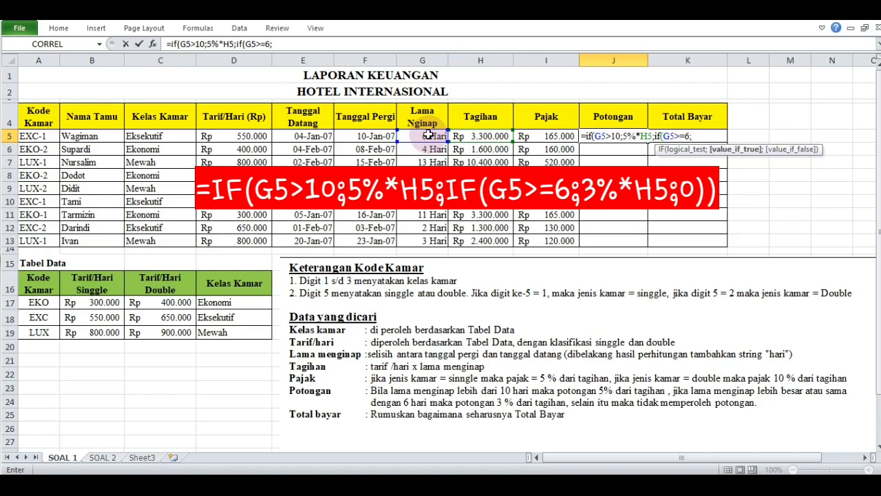
pyautogui.write('3%*')
pyautogui.click(467, 137)
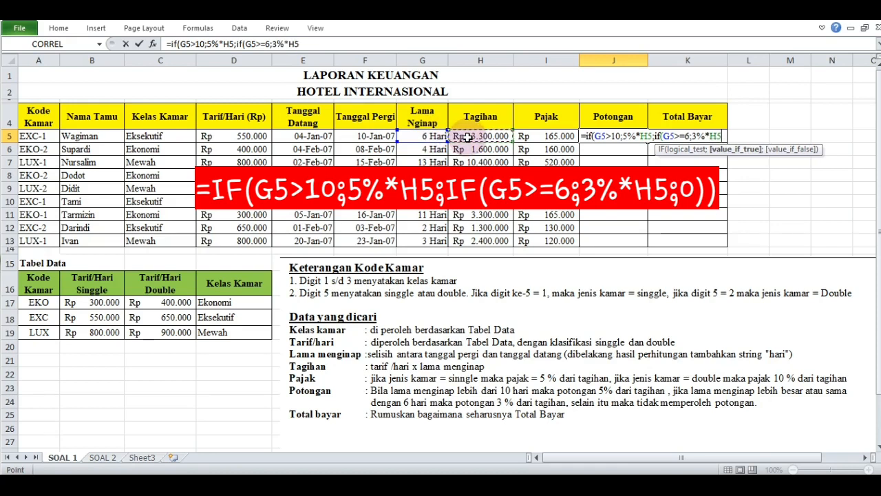
pyautogui.write(';0')
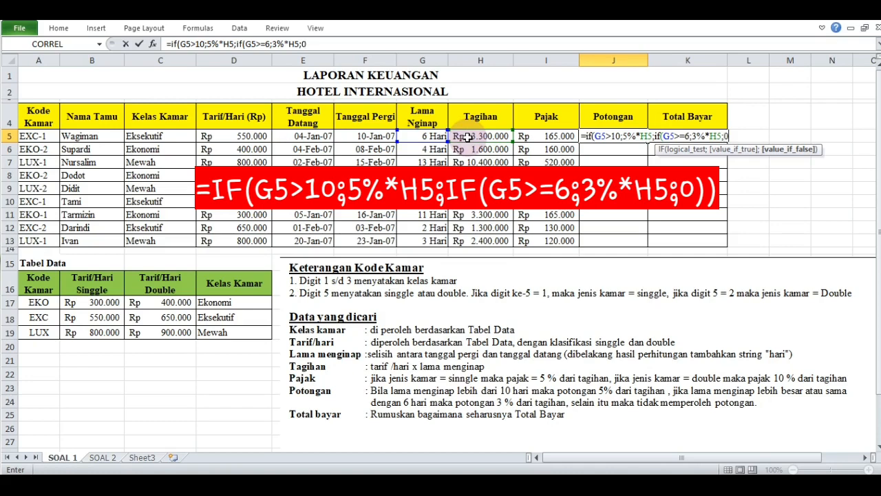
pyautogui.write('))')
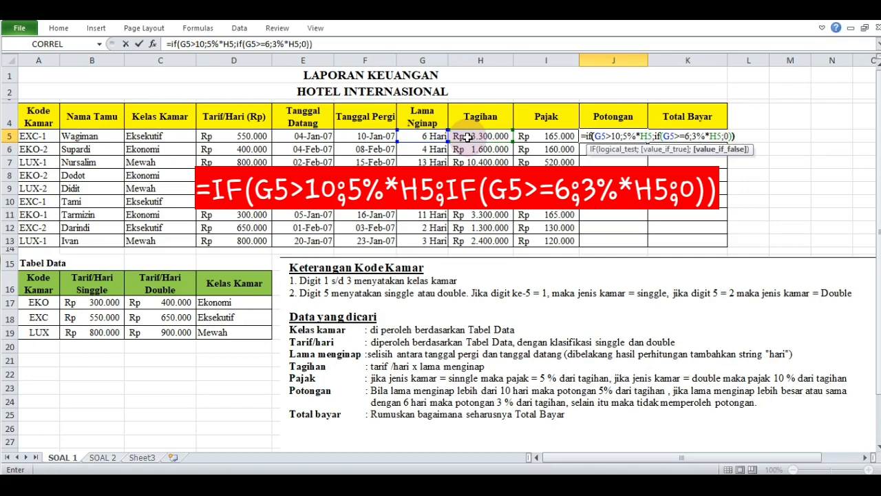
pyautogui.press('Return')
pyautogui.press('Up')
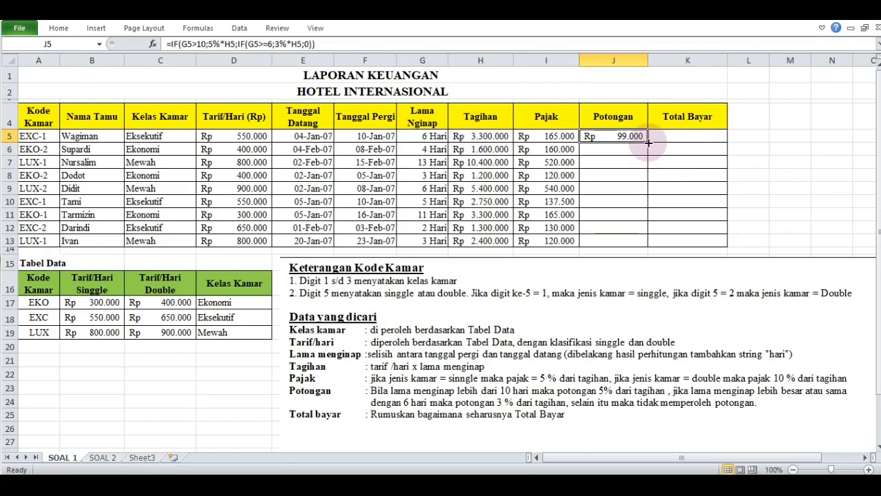
pyautogui.moveTo(648, 141); pyautogui.dragTo(643, 240)
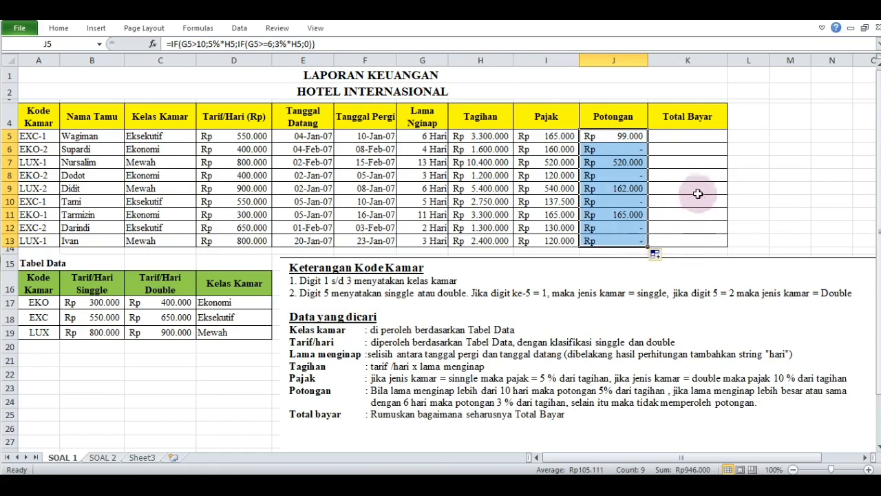
# Calculate the total payment in K5 under Total Bayar with =H5+I5-J5 and fill it down to K13.
pyautogui.click(672, 139)
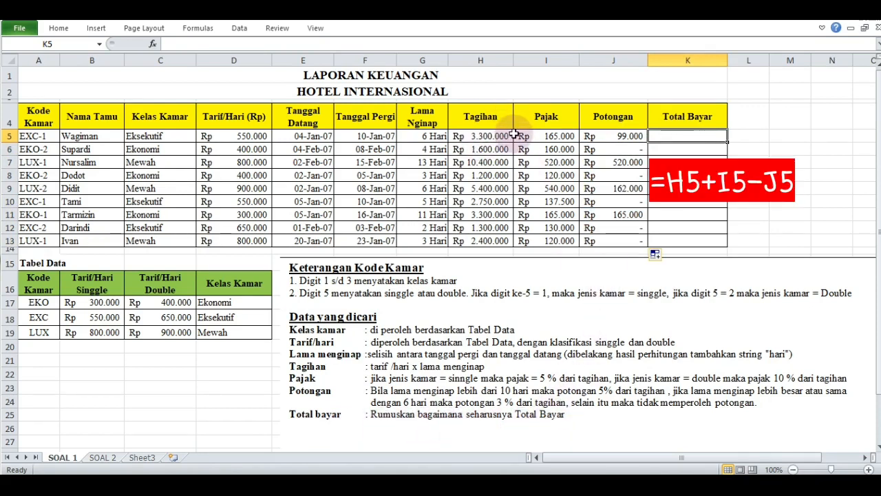
pyautogui.write('=')
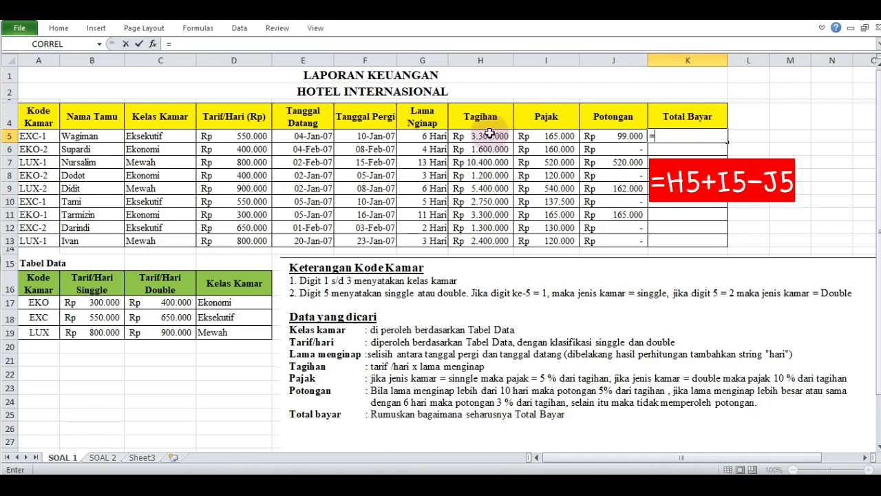
pyautogui.click(487, 132)
pyautogui.write('+')
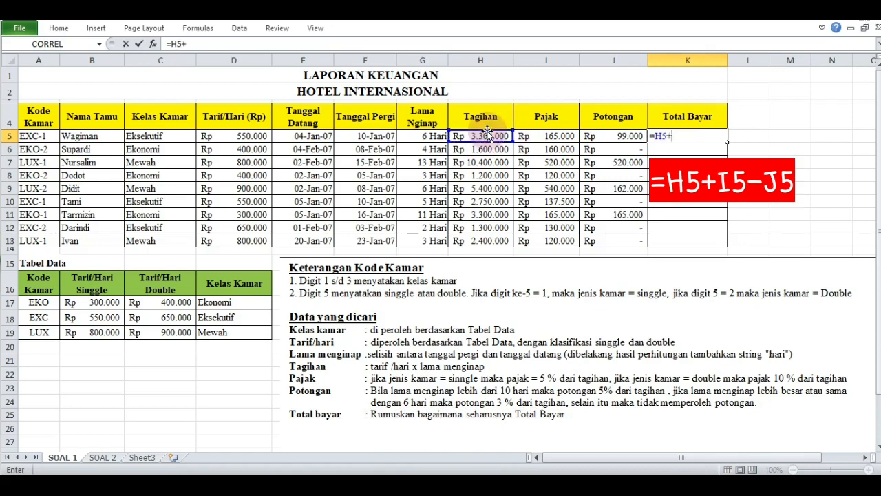
pyautogui.click(523, 135)
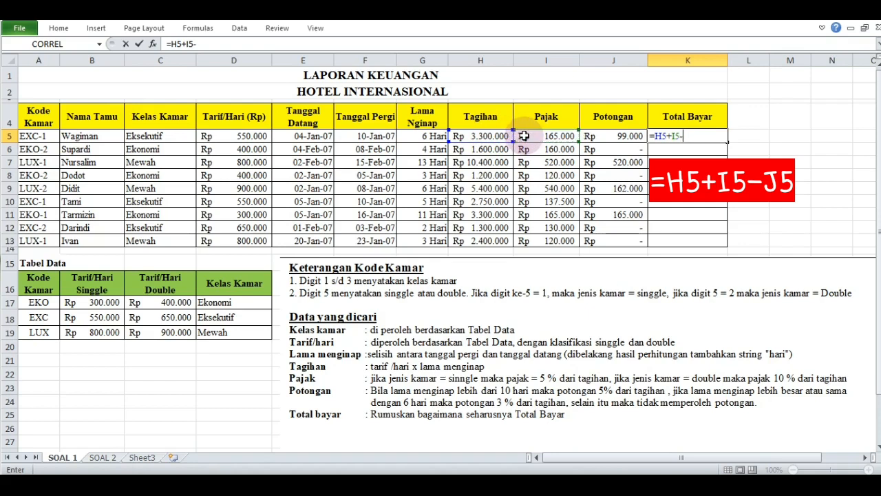
pyautogui.click(628, 136)
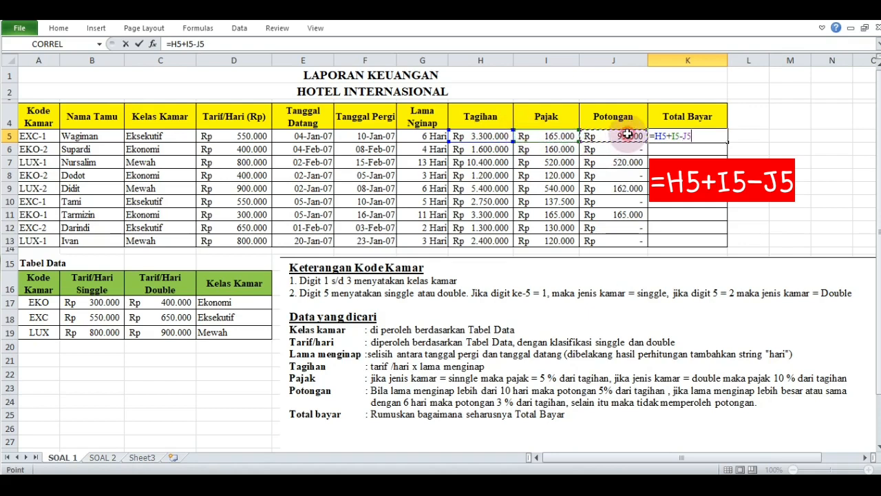
pyautogui.press('Return')
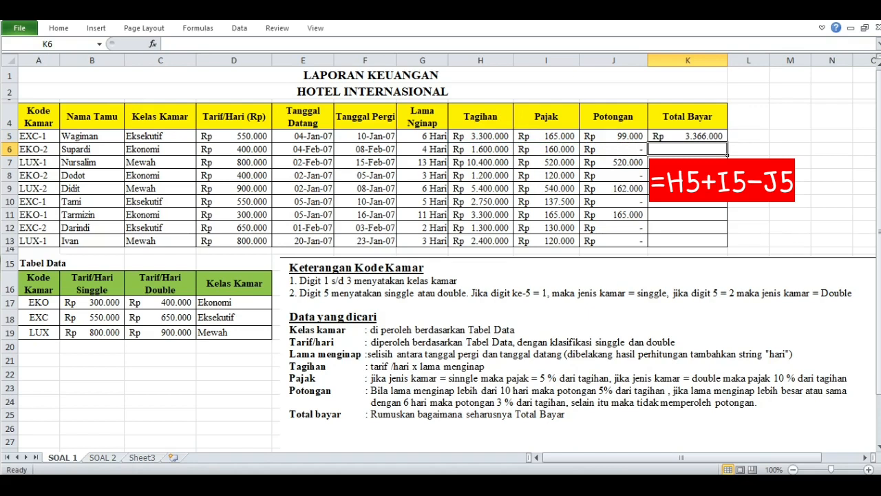
pyautogui.click(687, 136)
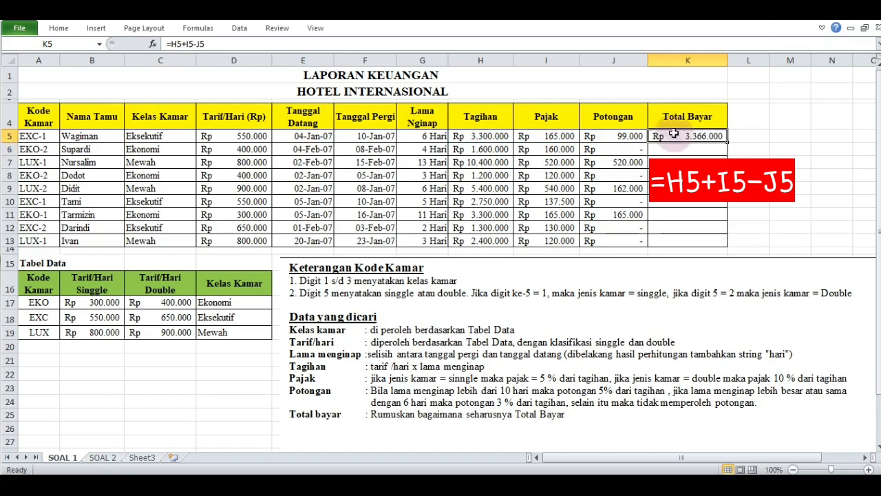
pyautogui.moveTo(730, 142); pyautogui.dragTo(720, 245)
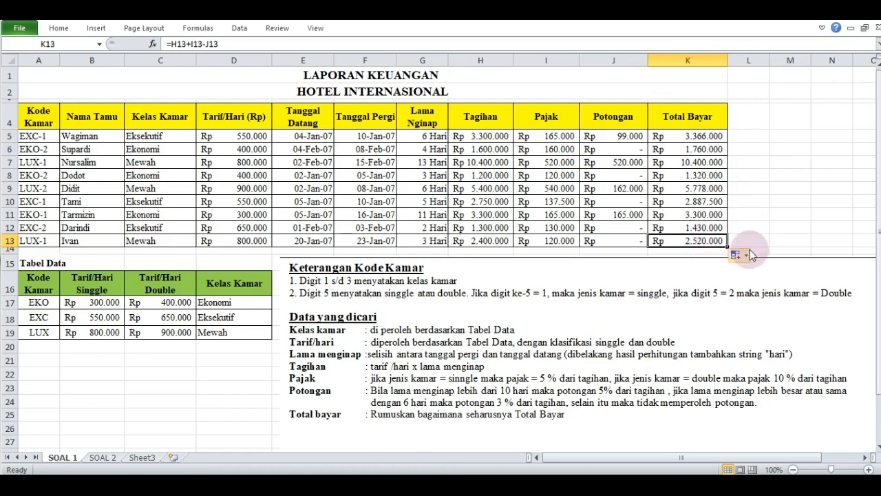
# Switch to the SOAL 2 sheet and look over the student registration table, its lookup tables and the instructions.
pyautogui.click(760, 215)
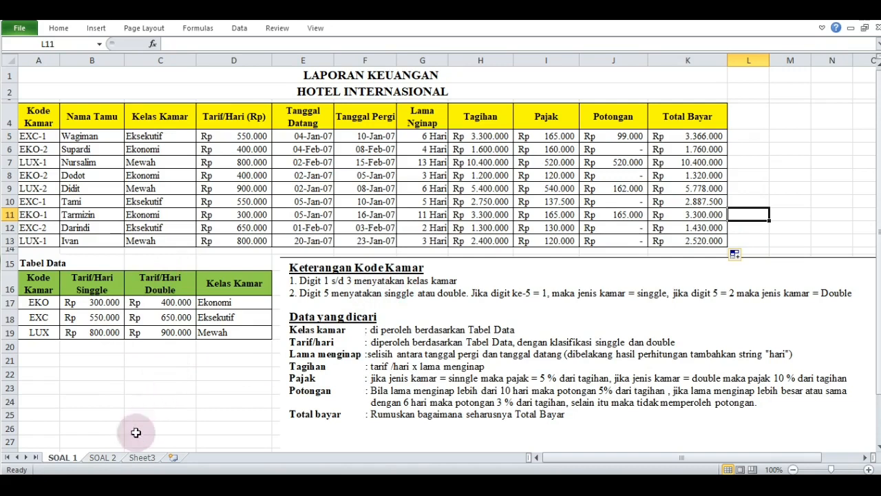
pyautogui.click(102, 458)
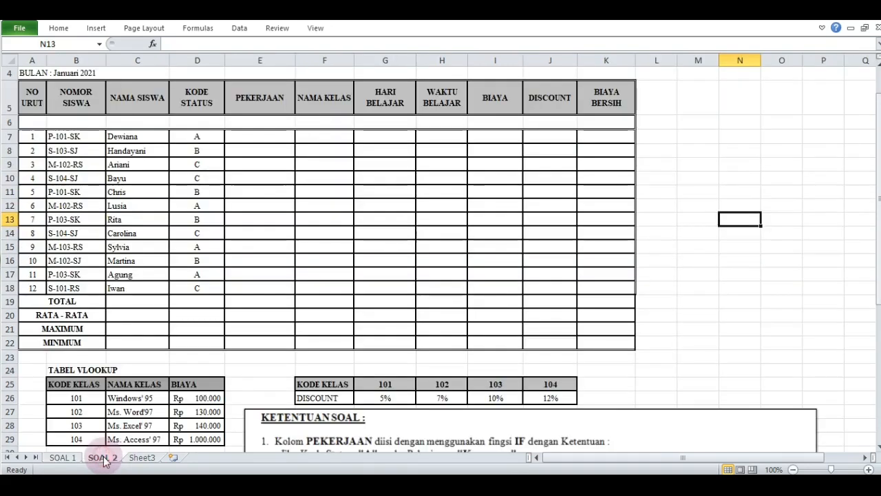
pyautogui.click(699, 328)
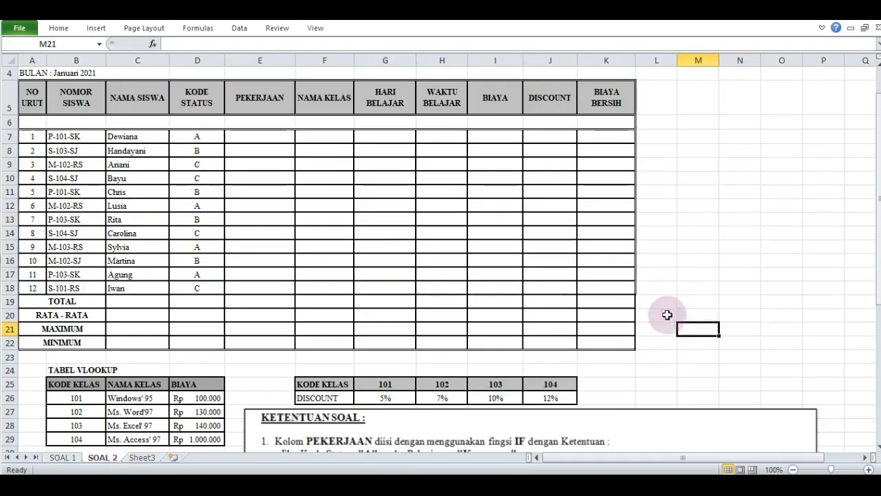
pyautogui.scroll(1, 422, 169)
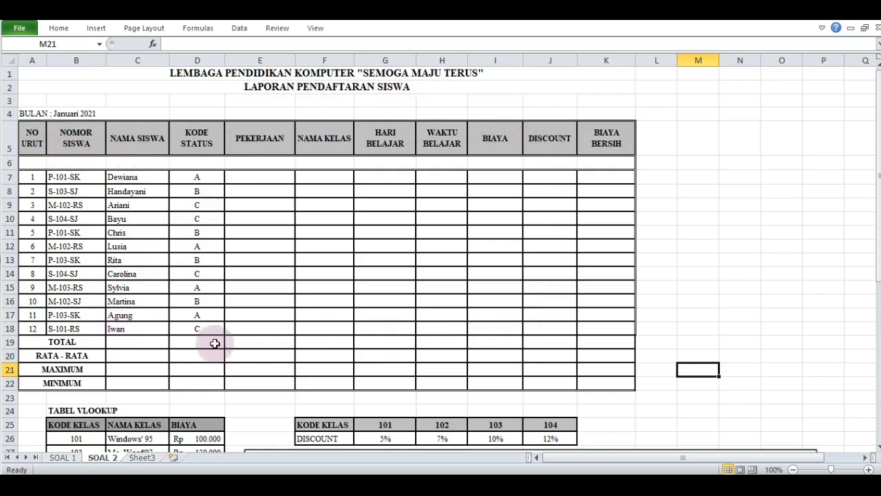
pyautogui.scroll(-3, 324, 347)
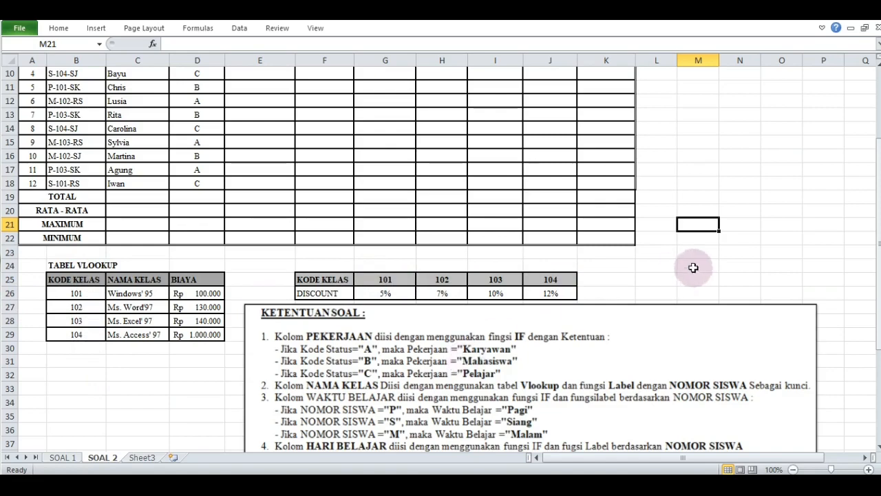
# Move the KETENTUAN SOAL picture up over the lower rows of the registration table so all its instructions can be read.
pyautogui.click(595, 393)
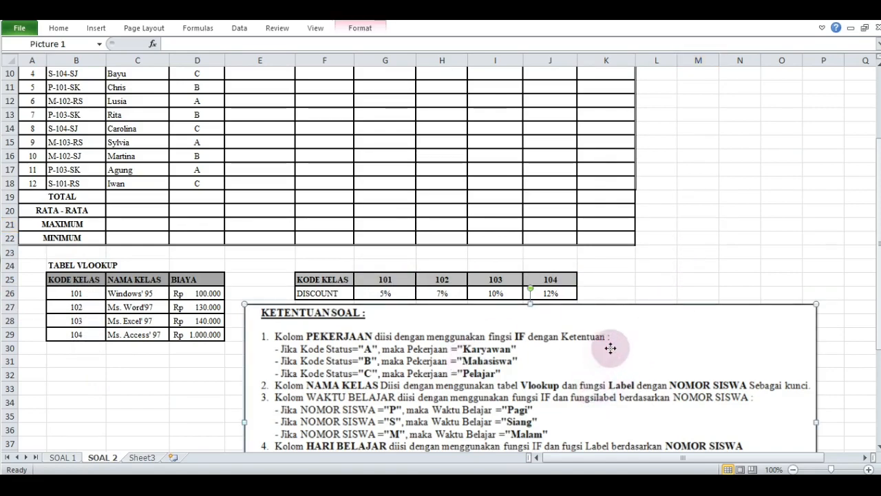
pyautogui.moveTo(612, 348); pyautogui.dragTo(611, 218)
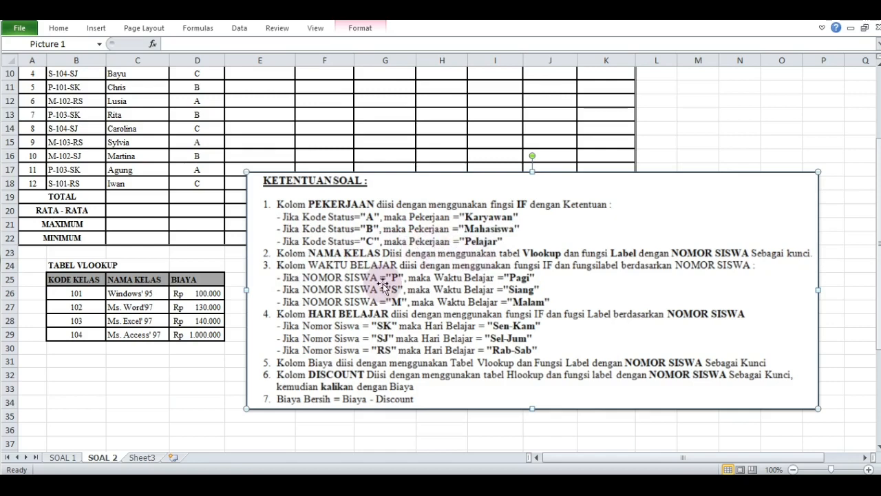
pyautogui.click(758, 130)
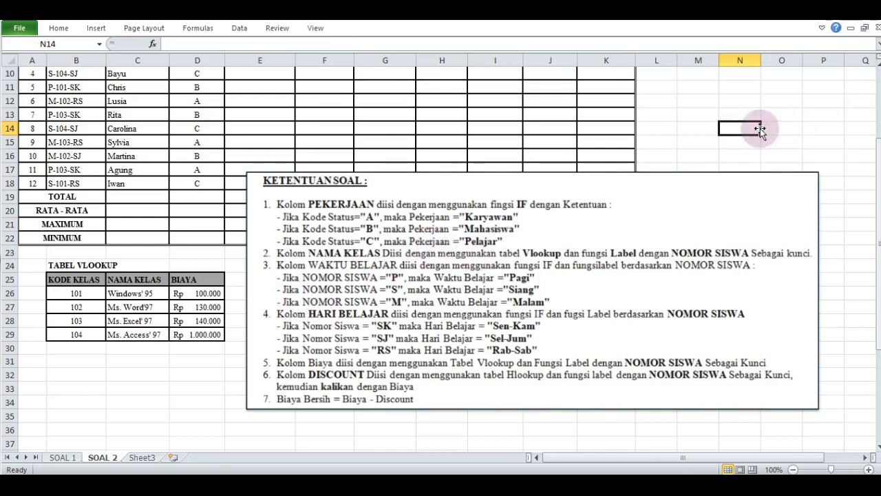
# Begin an IF formula in E7 under PEKERJAAN that returns "Karyawan" when D7="A".
pyautogui.scroll(3, 754, 128)
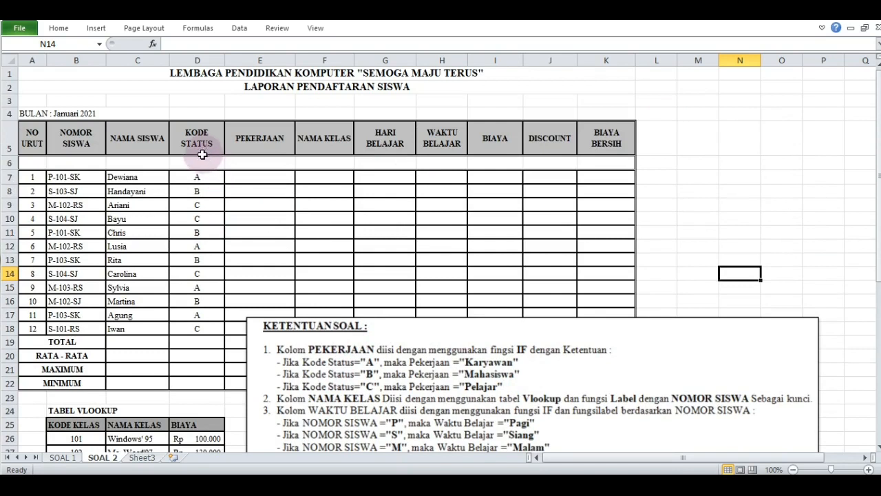
pyautogui.moveTo(183, 177); pyautogui.dragTo(186, 338)
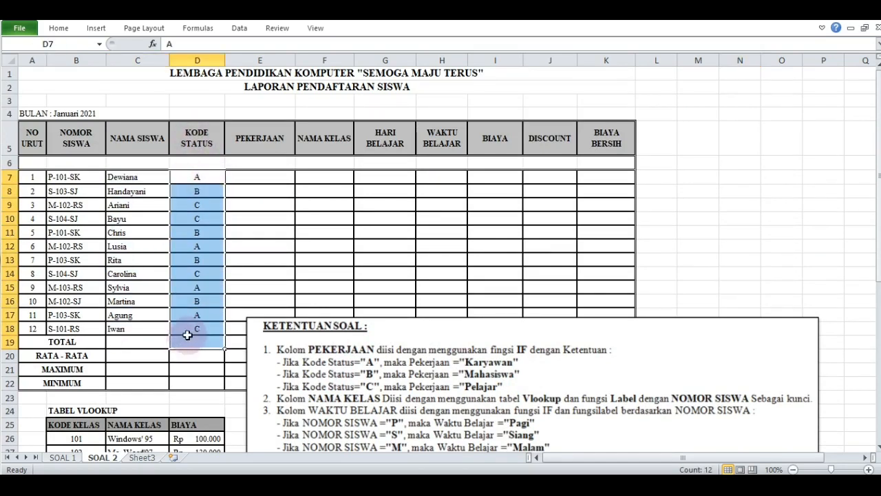
pyautogui.click(248, 176)
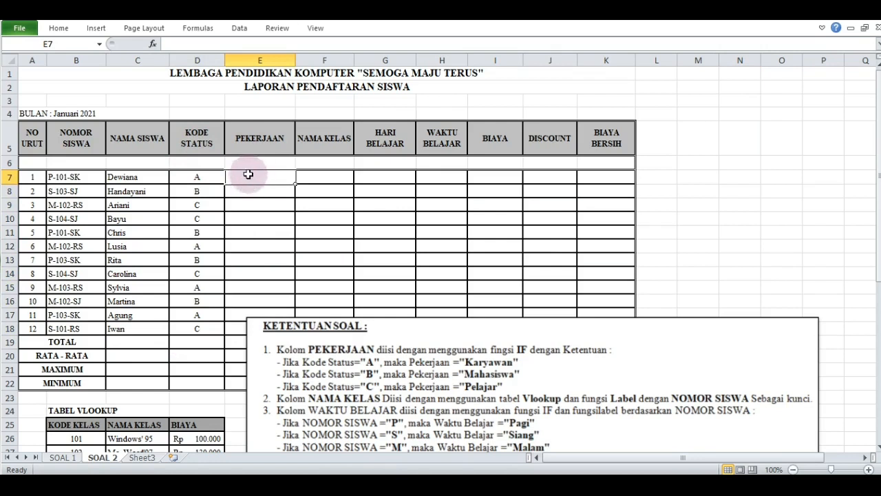
pyautogui.write('=')
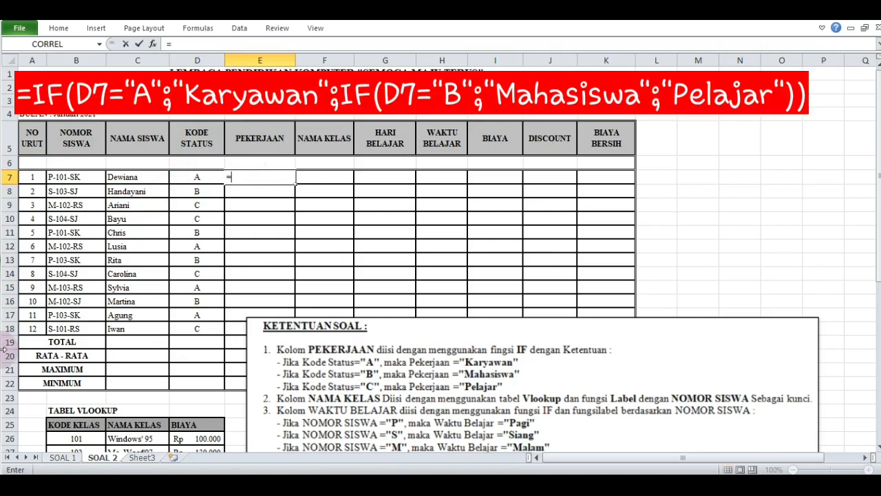
pyautogui.write('IF(')
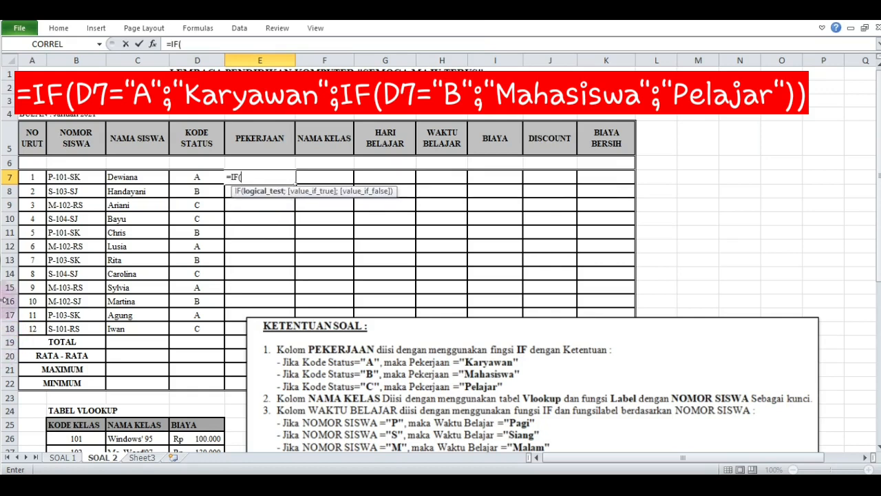
pyautogui.click(215, 176)
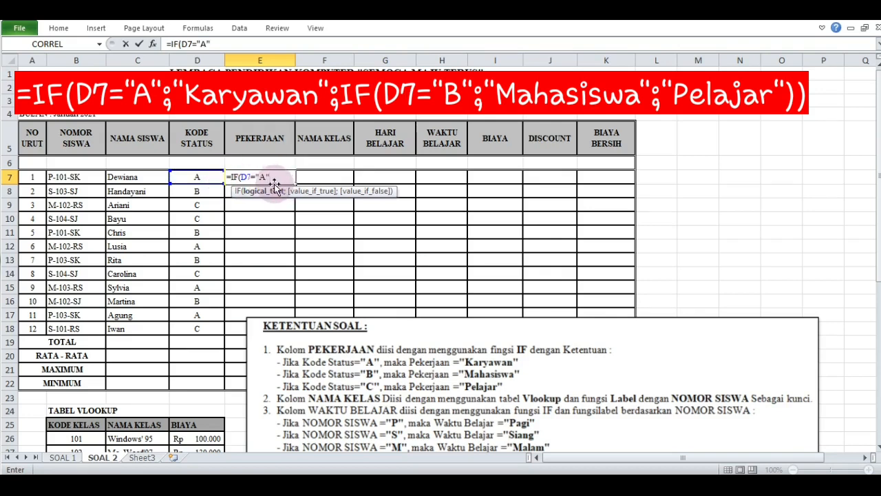
pyautogui.write(';')
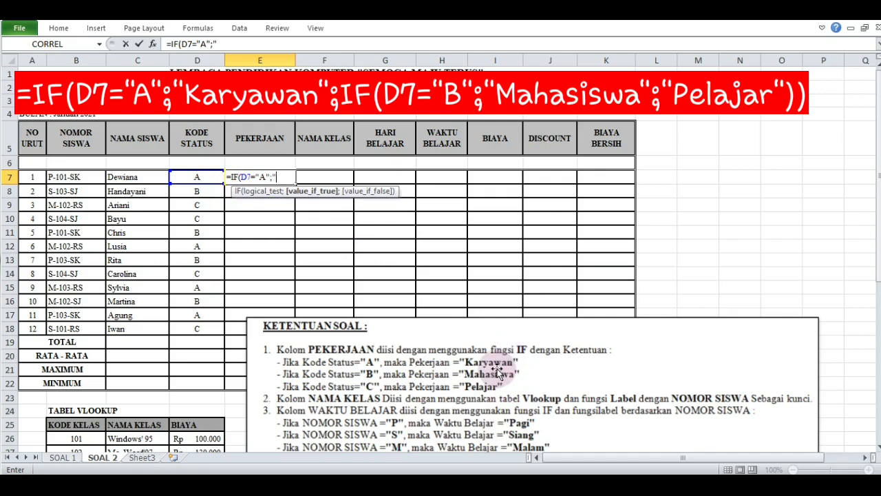
pyautogui.write('a')
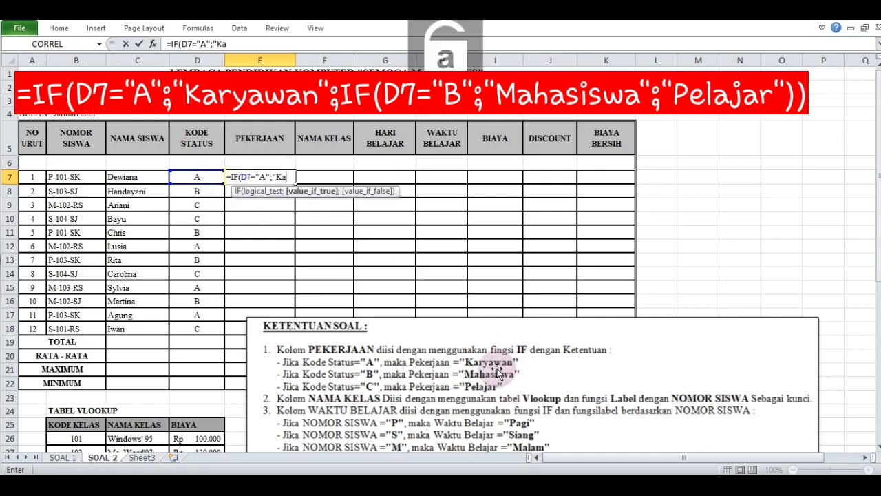
pyautogui.write('ryawan')
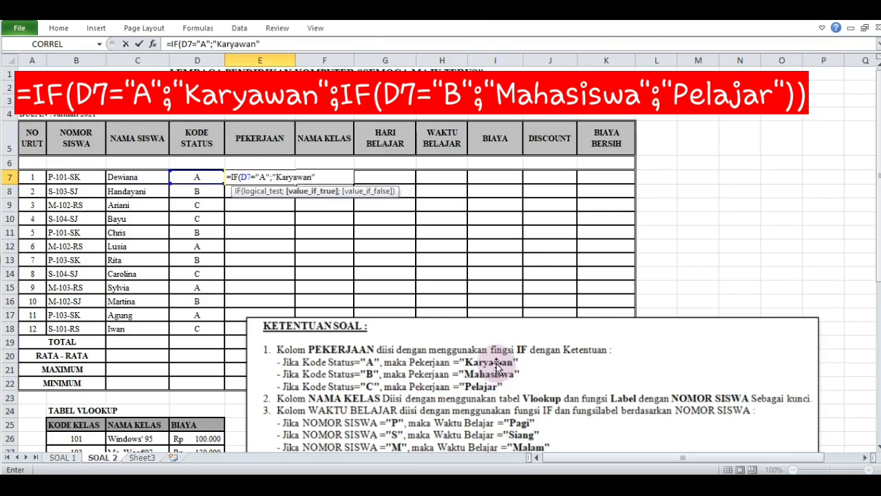
pyautogui.write('";')
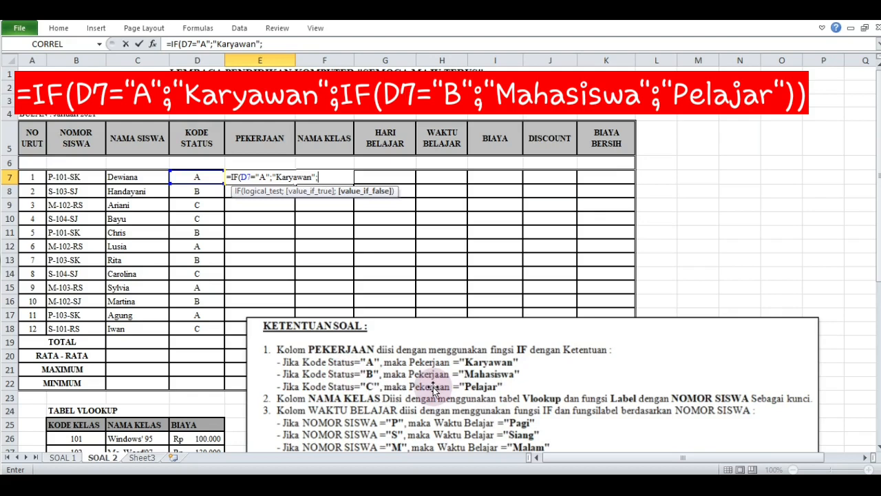
# Complete the PEKERJAAN formula in E7 with the nested IF(D7="B";"Mahasiswa";"Pelajar") as the false value and fill it down to E18.
pyautogui.write('IF(')
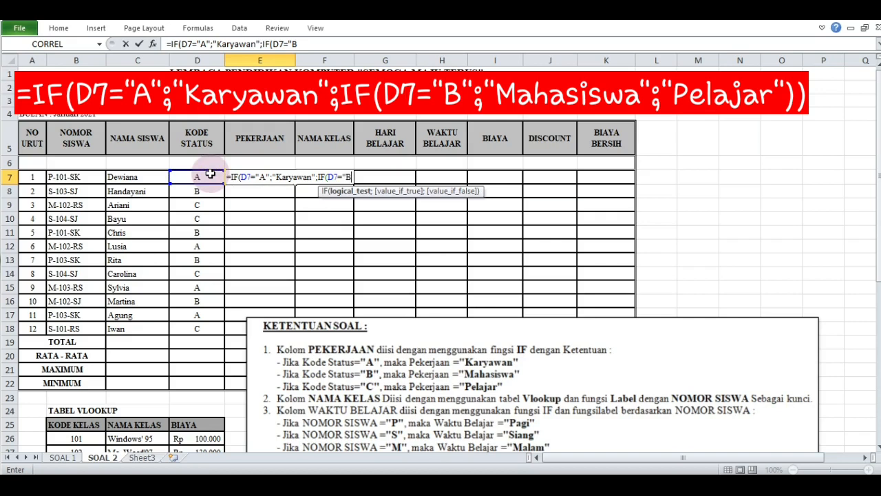
pyautogui.write(';"Mahasiswa')
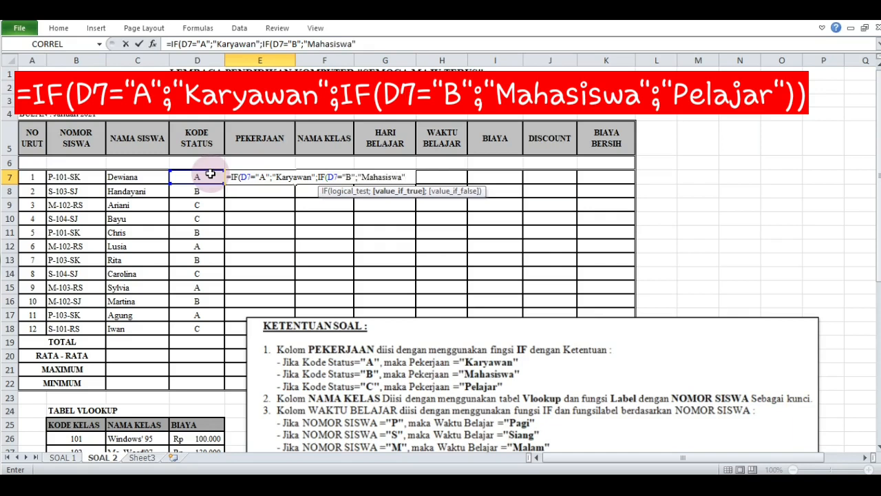
pyautogui.write(';"Pelajar"')
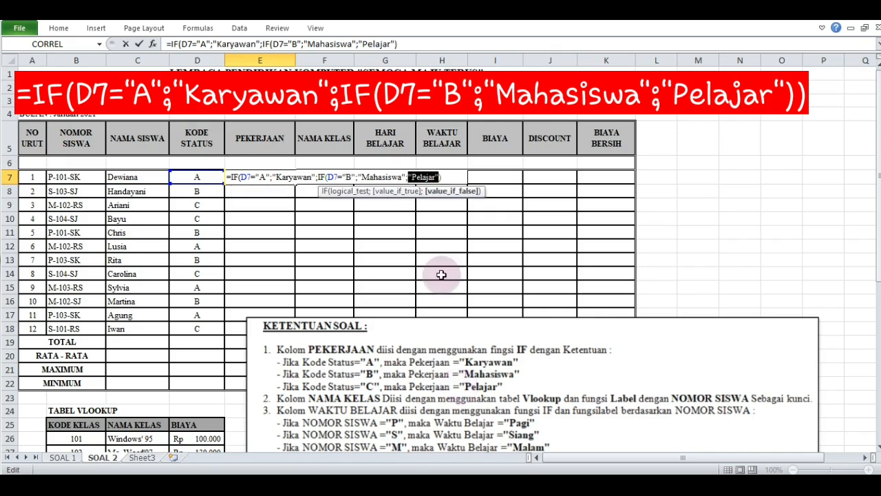
pyautogui.press('End')
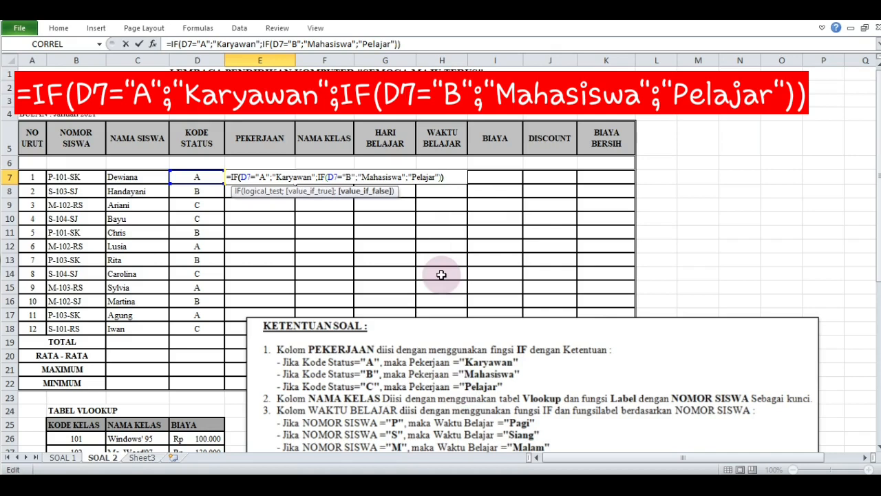
pyautogui.press('Return')
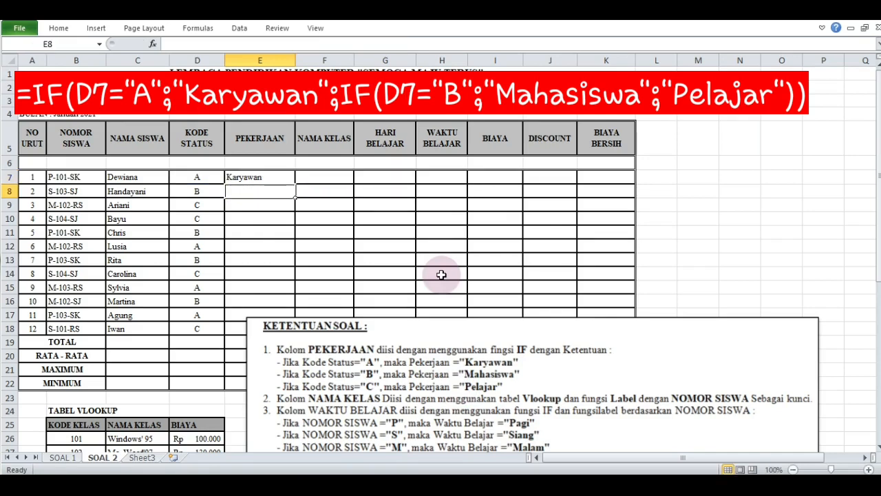
pyautogui.press('Up')
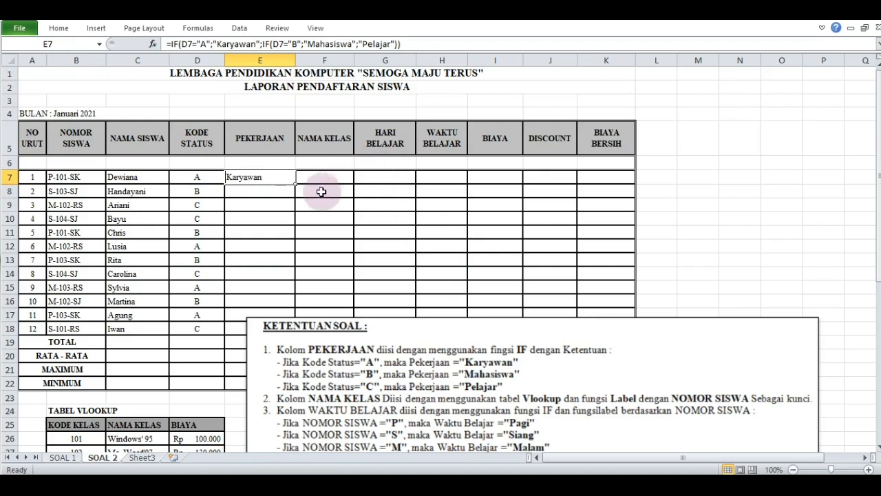
pyautogui.moveTo(296, 184); pyautogui.dragTo(264, 329)
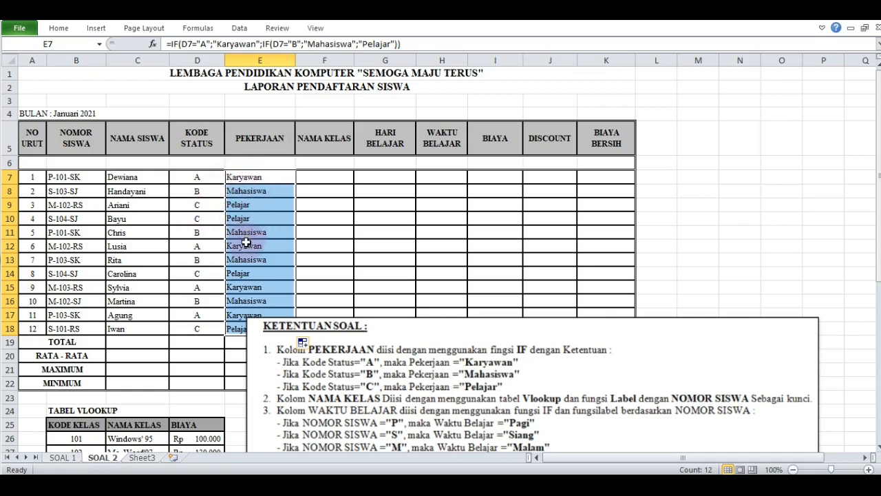
# Move the KETENTUAN SOAL picture down below the KODE KELAS and DISCOUNT table so both lookup tables are uncovered.
pyautogui.click(311, 180)
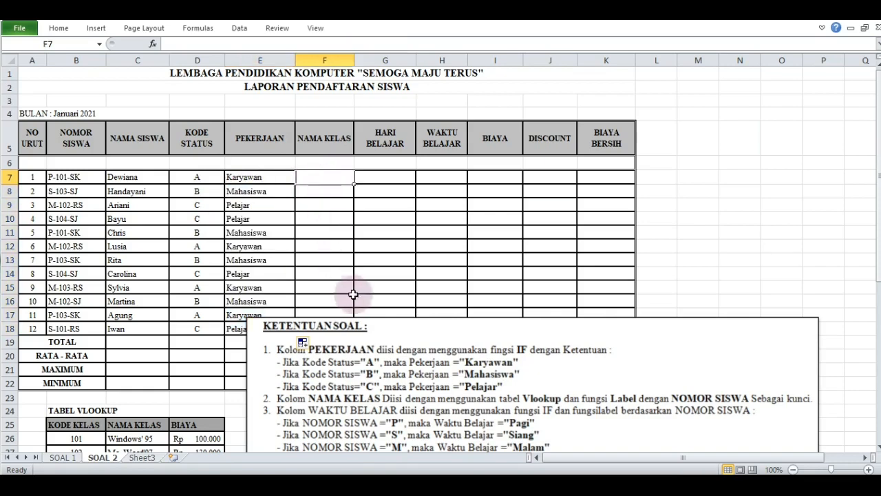
pyautogui.moveTo(417, 333); pyautogui.dragTo(424, 290)
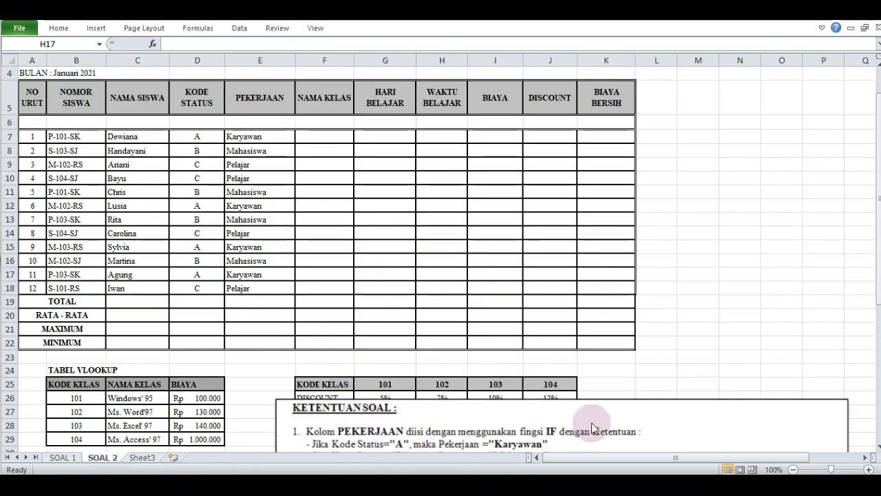
pyautogui.click(645, 420)
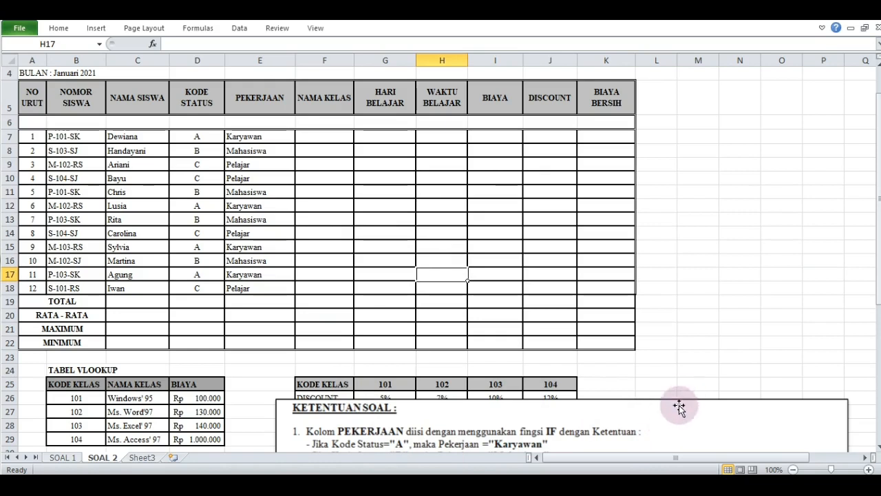
pyautogui.moveTo(678, 405); pyautogui.dragTo(682, 431)
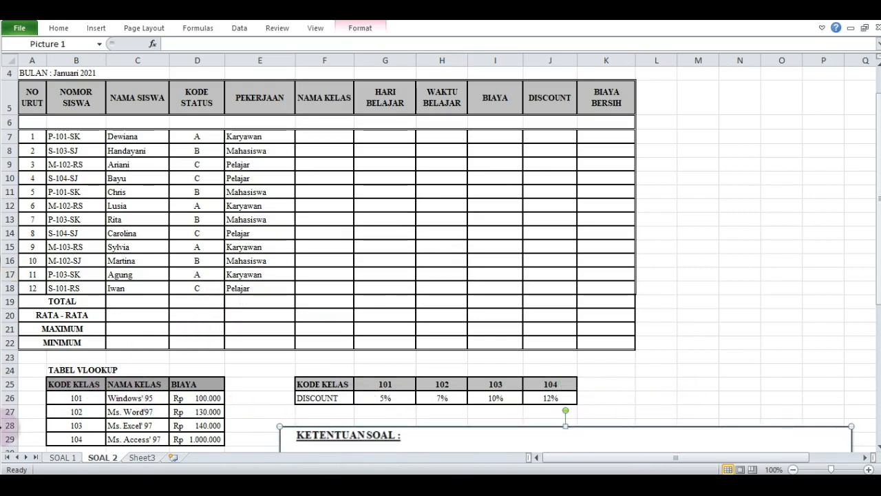
# Name the class lookup range B26:D29 Nama_Kelas and the discount lookup range G25:J26 Discount.
pyautogui.moveTo(54, 394); pyautogui.dragTo(190, 442)
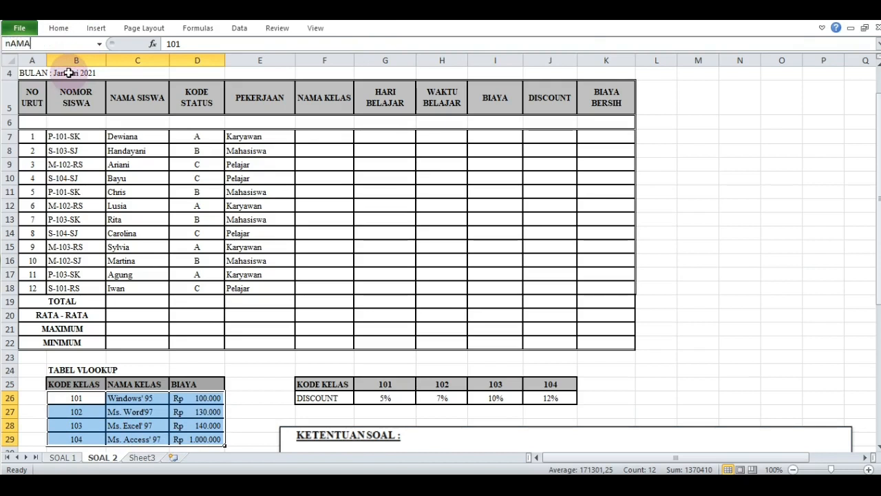
pyautogui.write('Nama_Kelas')
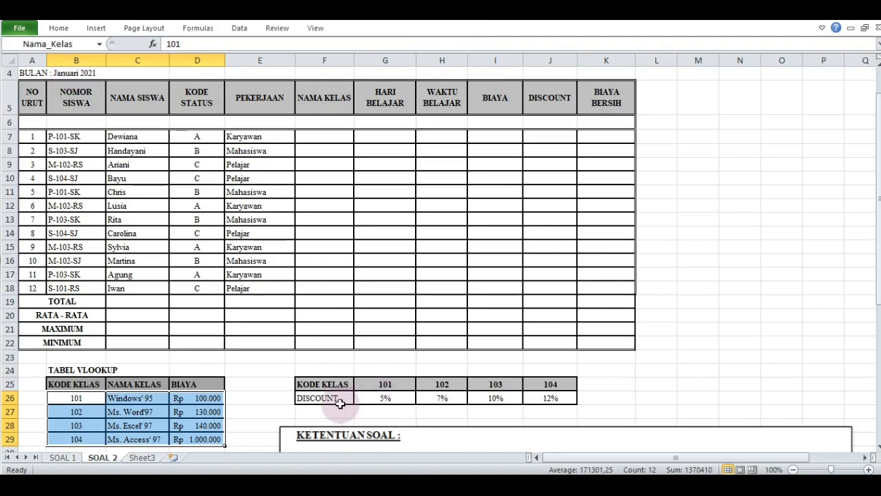
pyautogui.moveTo(369, 386); pyautogui.dragTo(557, 398)
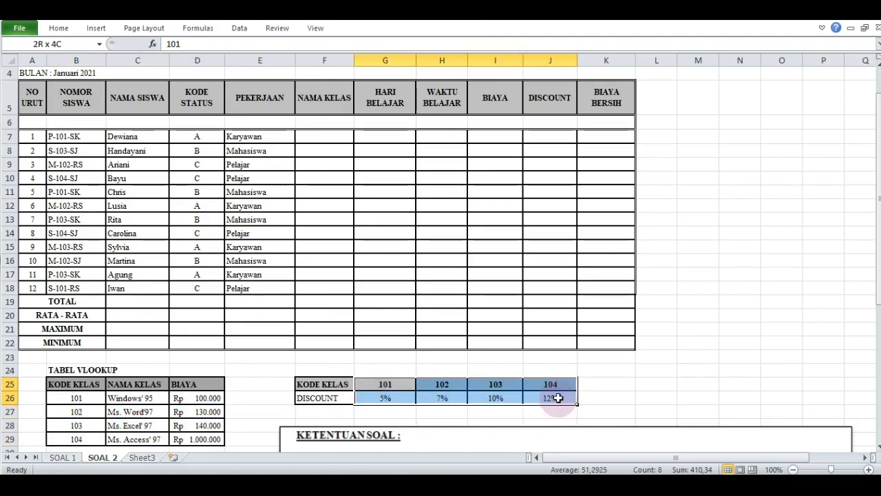
pyautogui.click(78, 42)
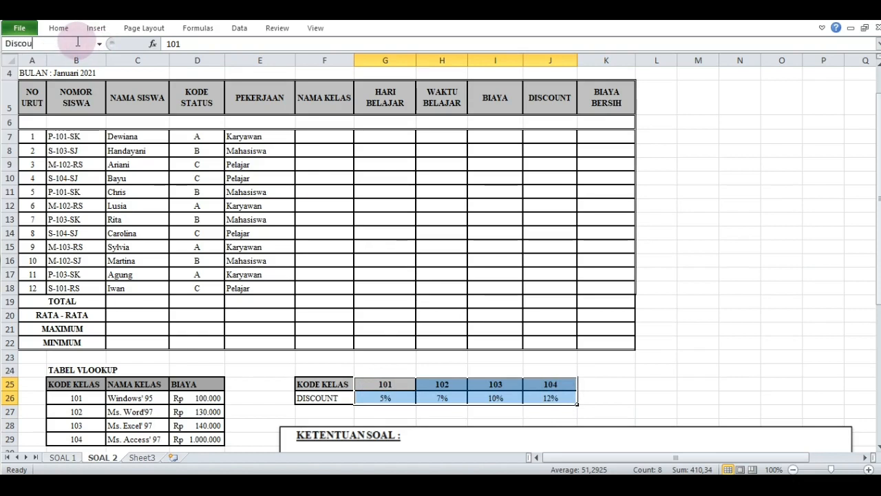
pyautogui.write('Discount')
pyautogui.press('Return')
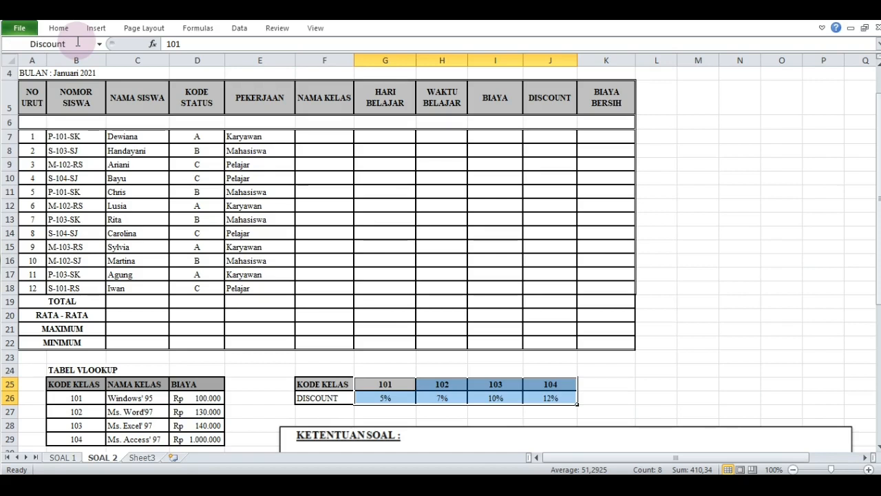
pyautogui.click(311, 141)
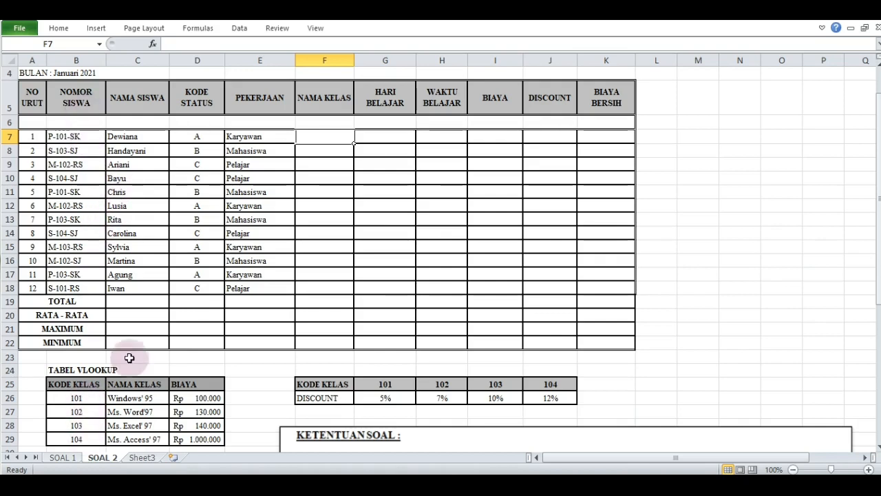
# Move the KETENTUAN SOAL picture back up beside the lookup table and begin the NAMA KELAS formula in F7 with =VLOOKUP(VALUE(MID(B7;3;3)).
pyautogui.moveTo(396, 440); pyautogui.dragTo(402, 285)
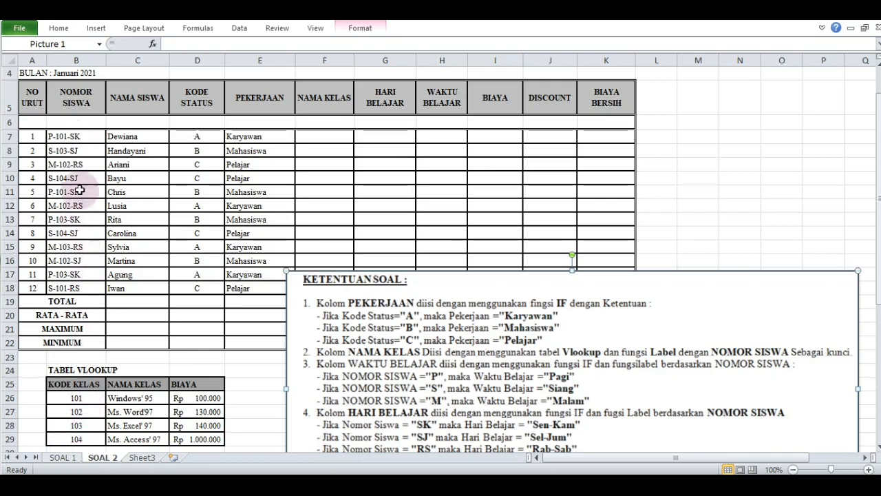
pyautogui.click(311, 140)
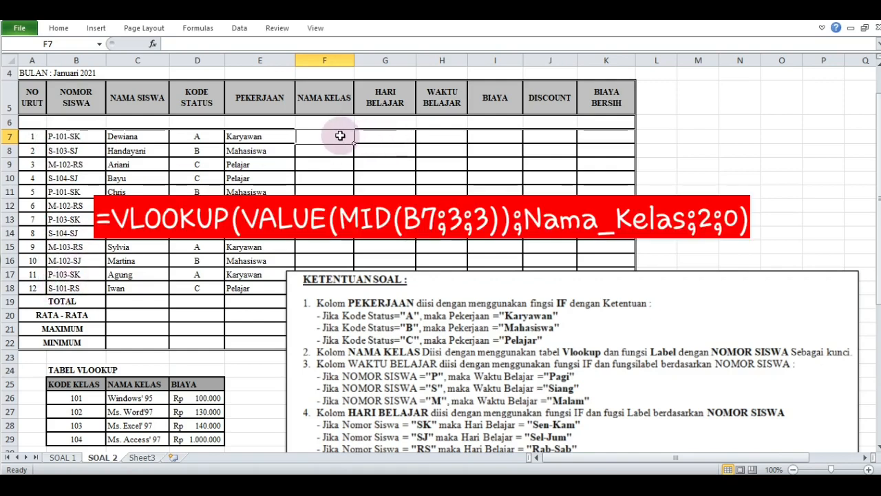
pyautogui.write('=v')
pyautogui.press('BackSpace')
pyautogui.press('capslock')
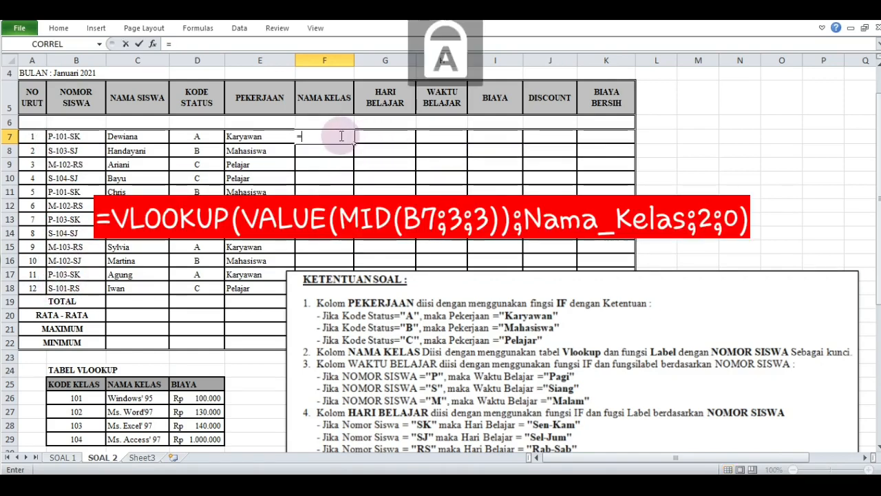
pyautogui.write('VLOOK')
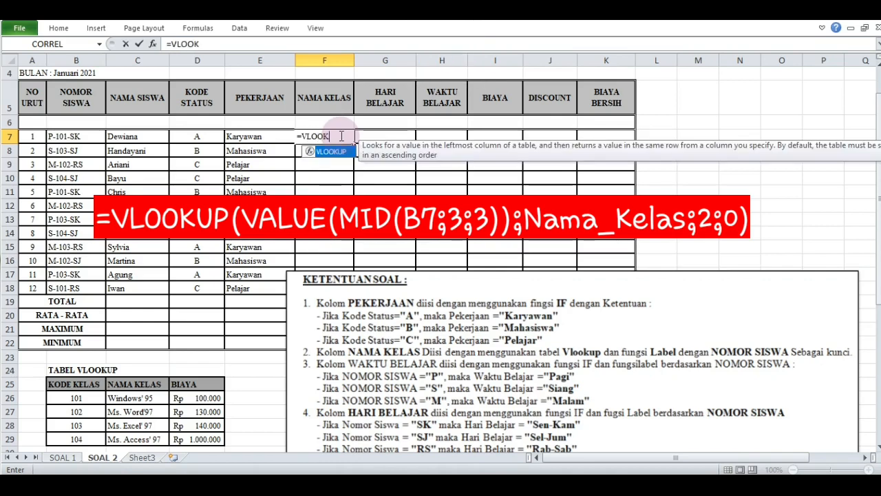
pyautogui.write('UP(')
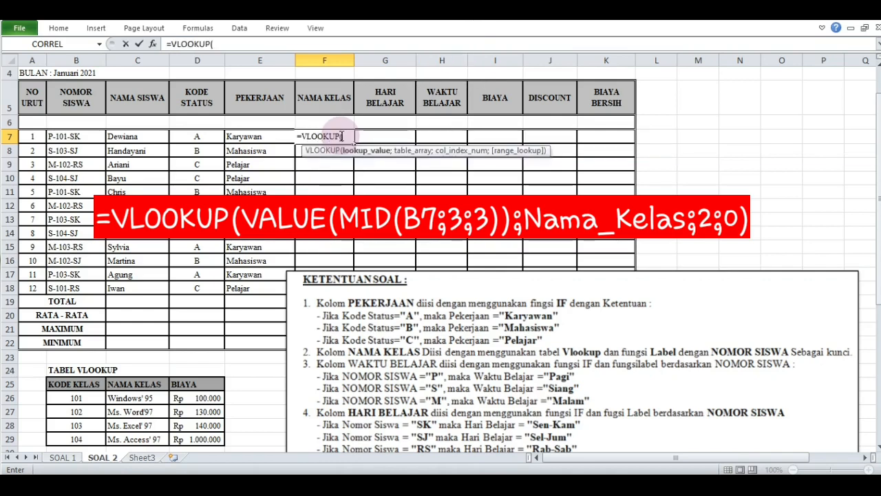
pyautogui.write('VALUE')
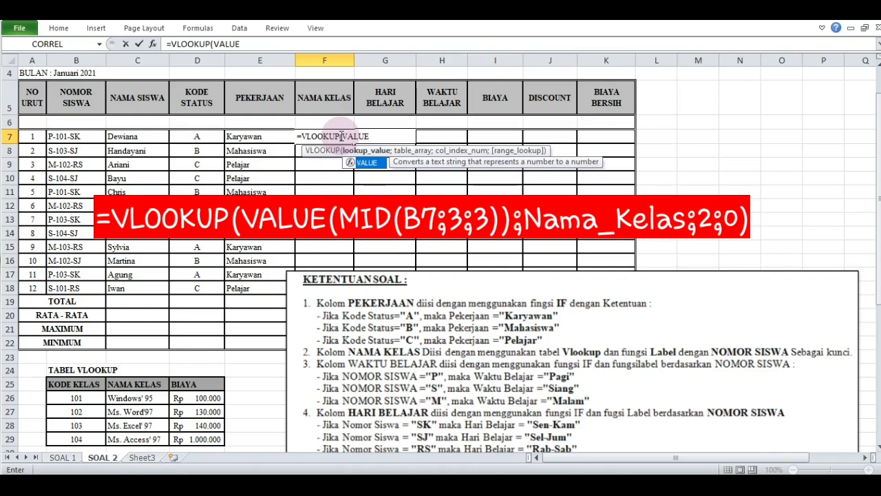
pyautogui.write('(')
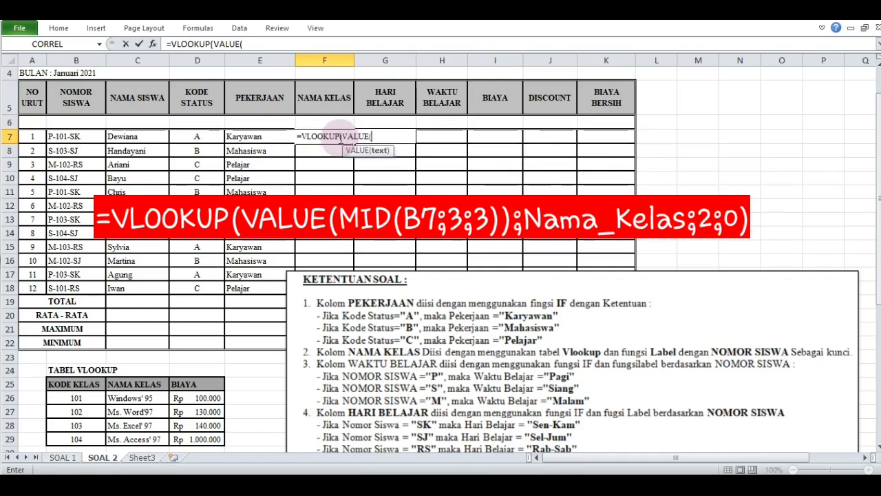
pyautogui.write('MID(')
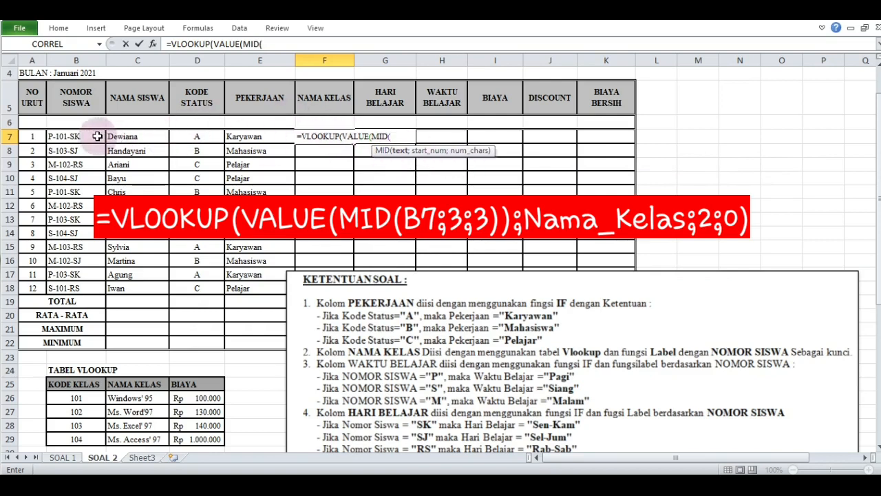
pyautogui.click(98, 137)
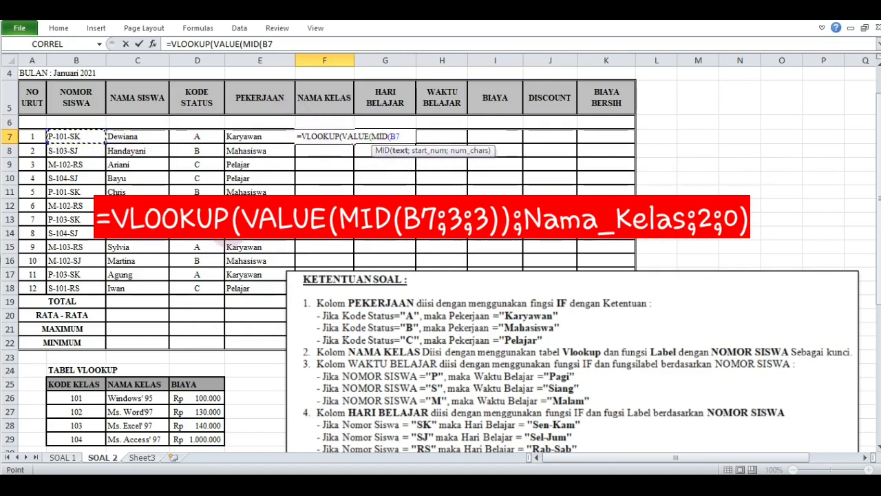
pyautogui.write(';3;3')
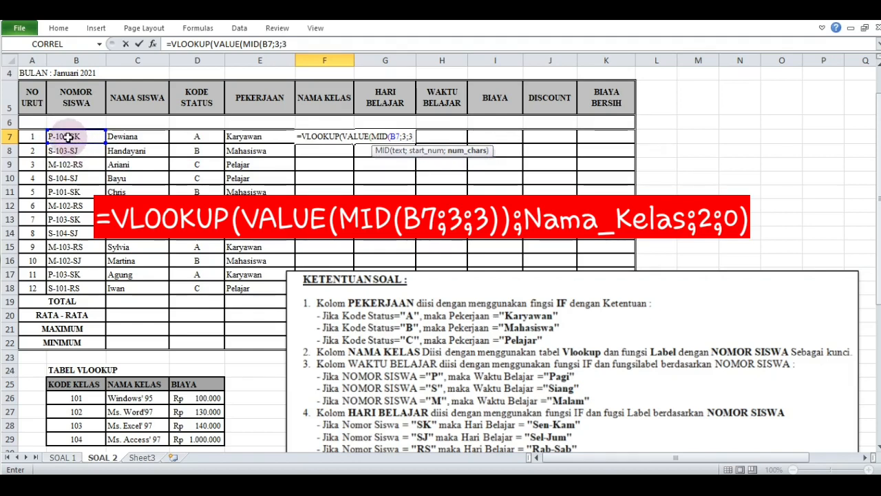
pyautogui.write('))')
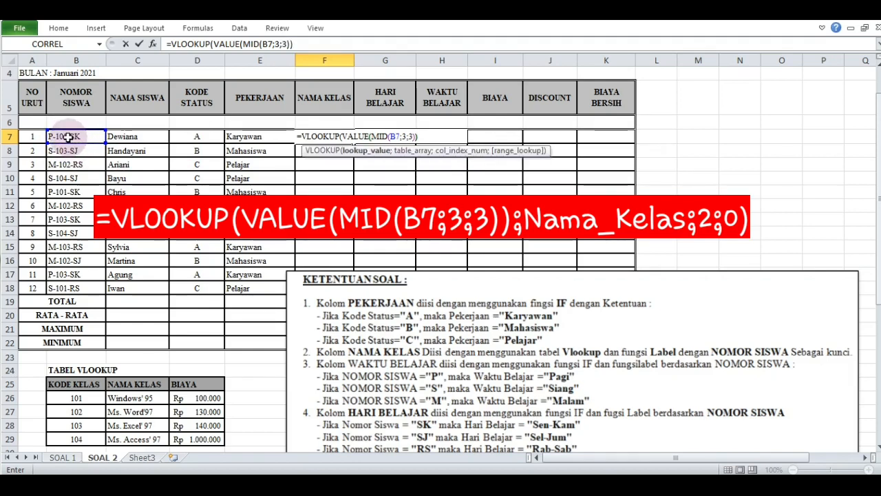
# Add the named range Nama_Kelas as the table array of the VLOOKUP formula in F7.
pyautogui.write(';')
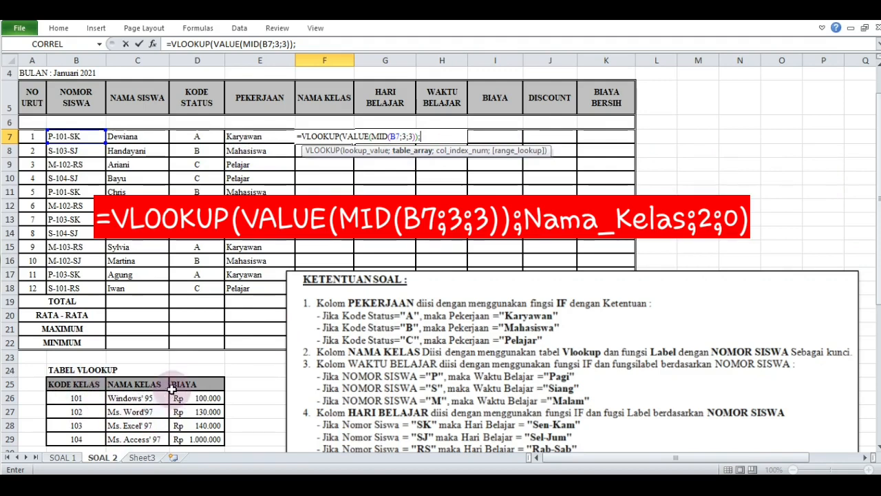
pyautogui.write('n')
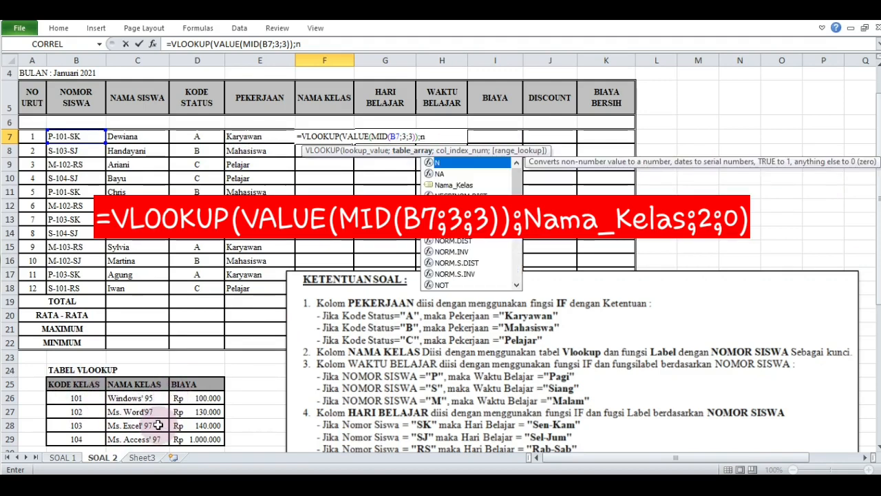
pyautogui.press('BackSpace')
pyautogui.write('N')
pyautogui.press('capslock')
pyautogui.write('ama_')
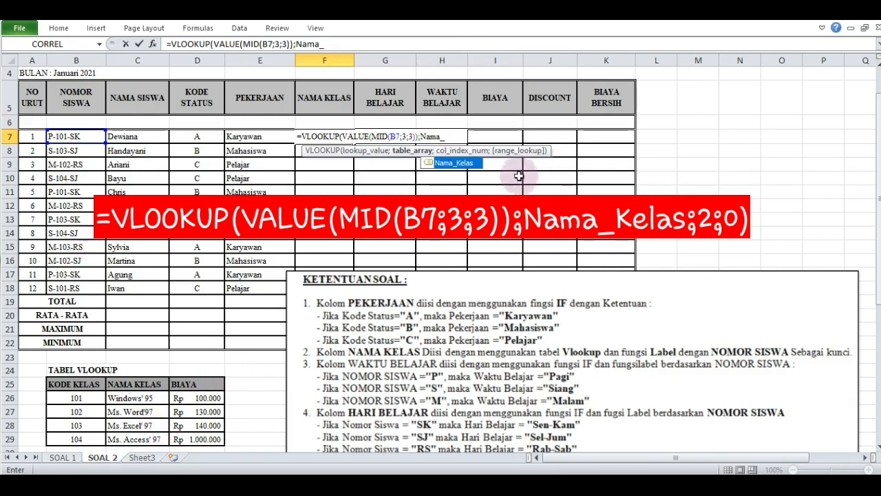
pyautogui.click(464, 170)
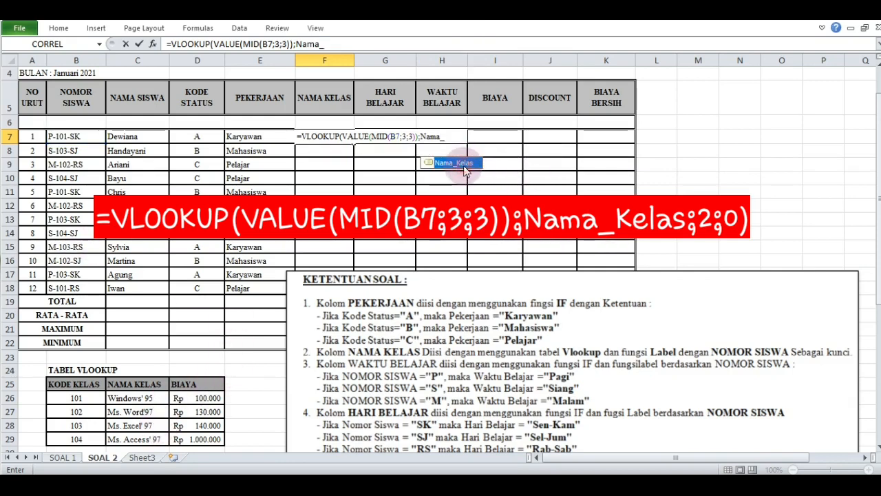
pyautogui.doubleClick(464, 170)
pyautogui.write(';')
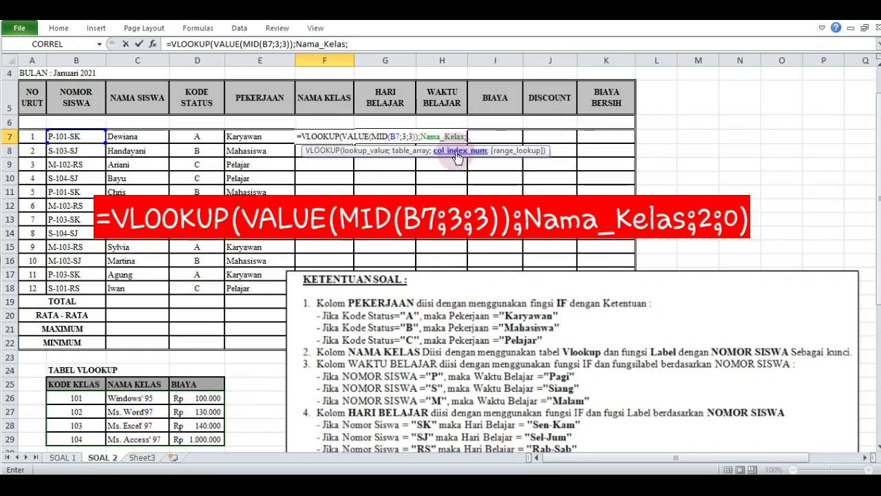
# Finish the VLOOKUP in F7 with column index 2 and range lookup 0, and fill it down to F18.
pyautogui.write('2')
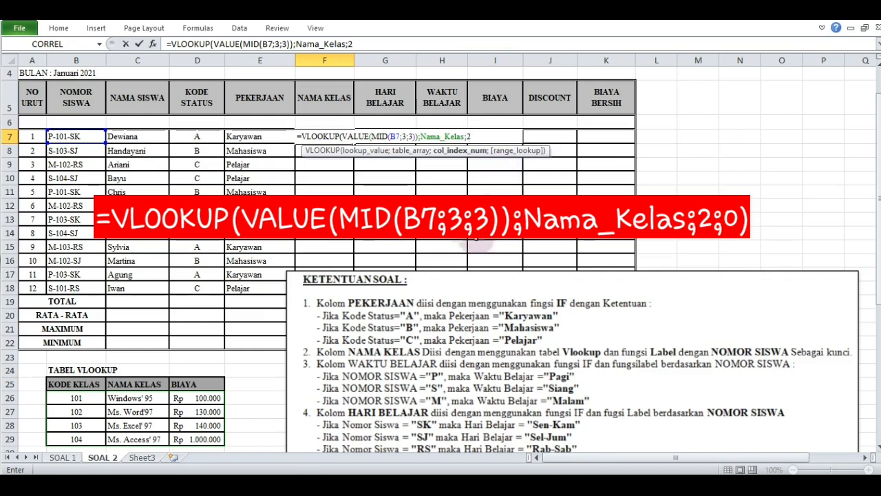
pyautogui.write(';')
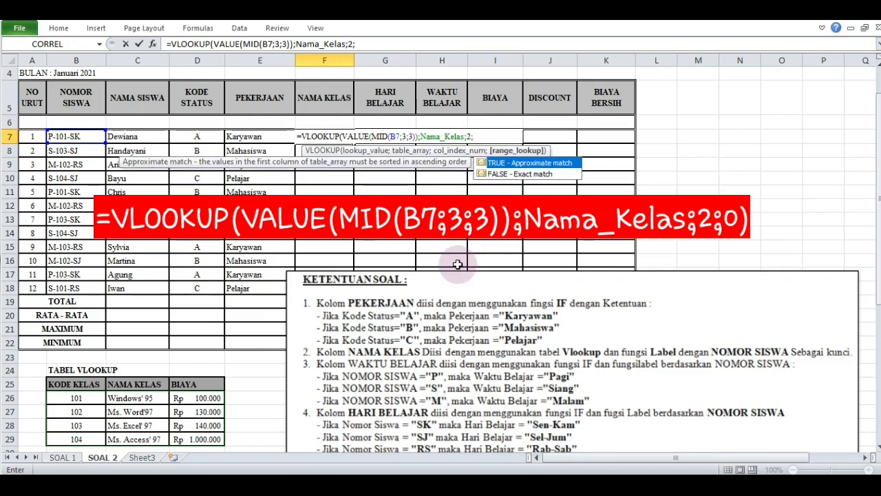
pyautogui.write('0)')
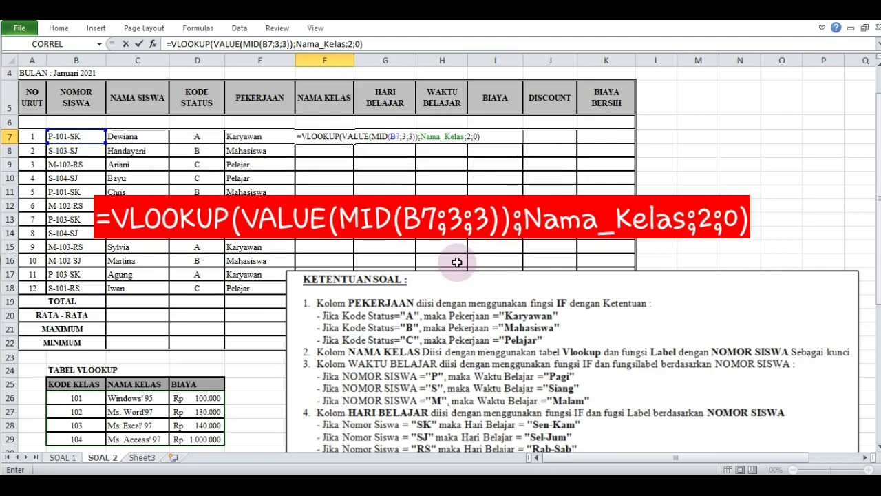
pyautogui.hotkey('ctrl', 'Return')
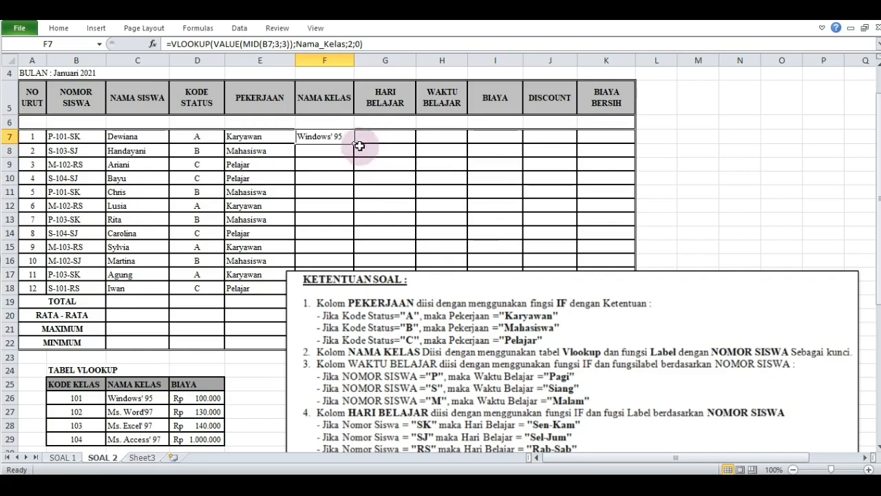
pyautogui.moveTo(355, 146); pyautogui.dragTo(328, 292)
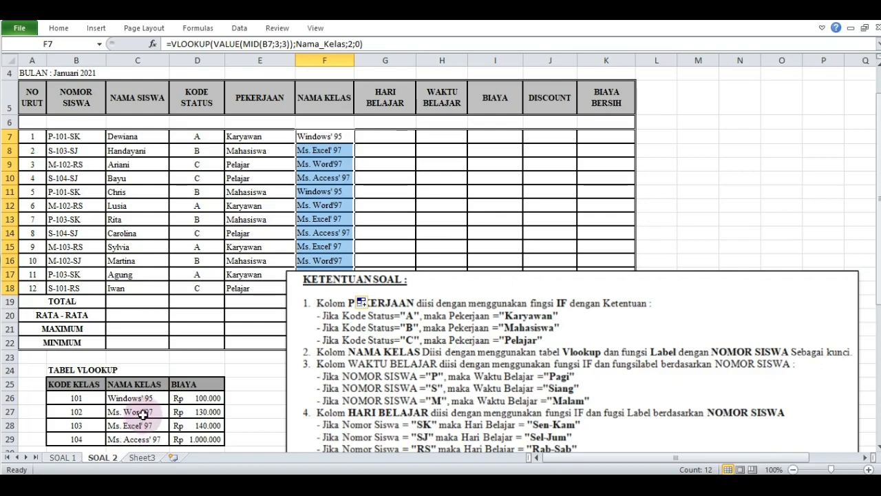
# Move the KETENTUAN SOAL picture slightly up to uncover more rules and begin the HARI BELAJAR formula in G7 with =IF(RIGHT(B7;2).
pyautogui.click(373, 137)
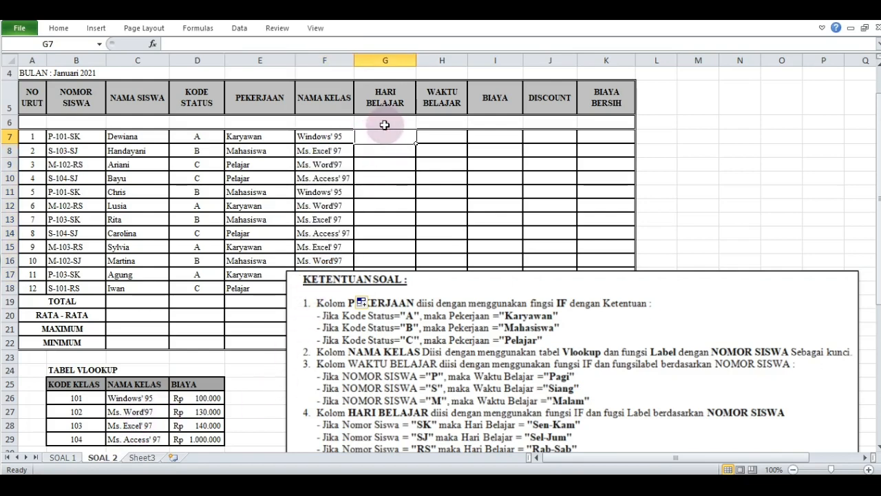
pyautogui.moveTo(427, 284); pyautogui.dragTo(409, 255)
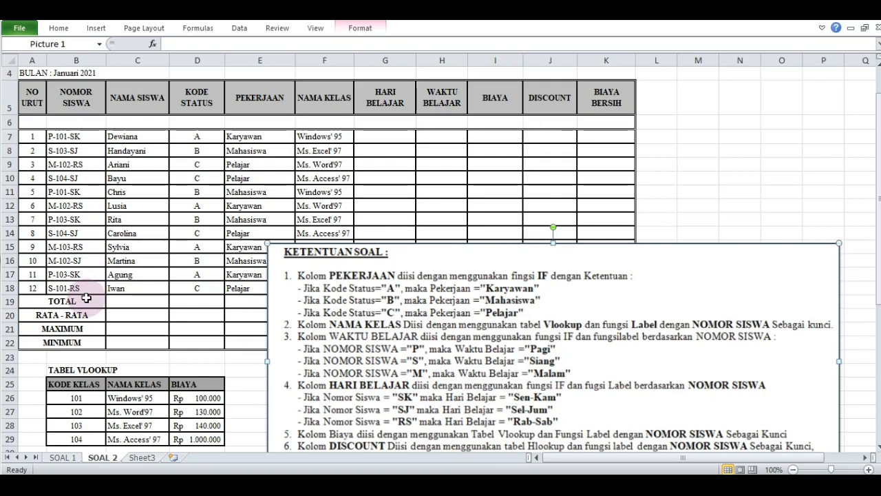
pyautogui.click(366, 133)
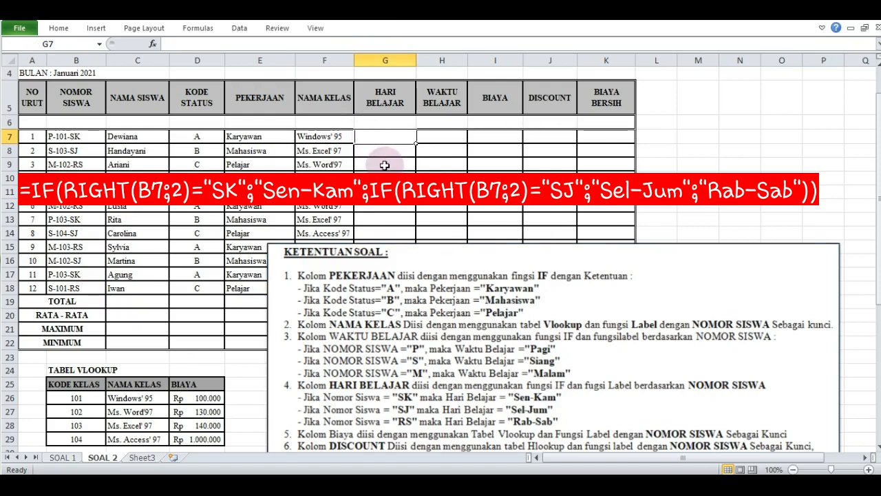
pyautogui.write('=if(')
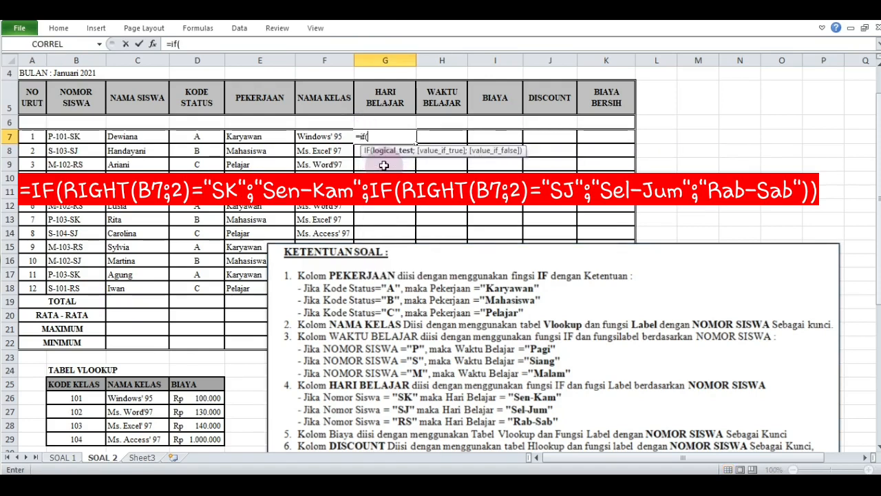
pyautogui.write('R')
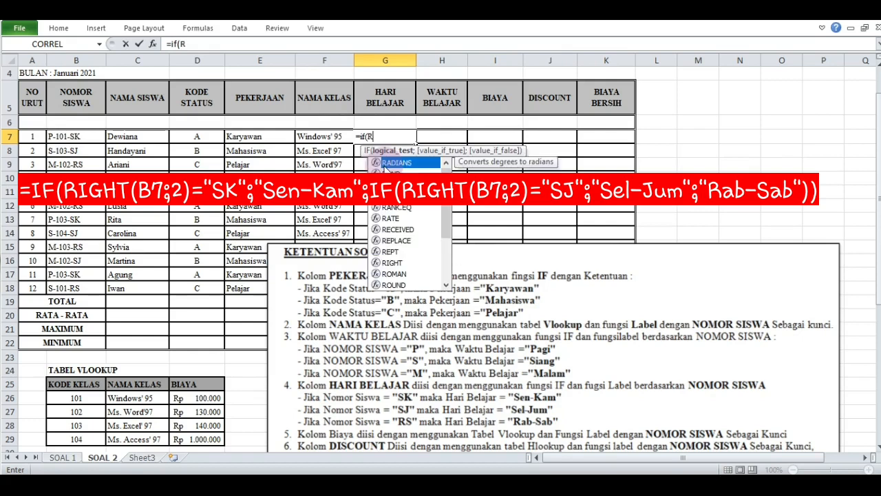
pyautogui.write('ight(')
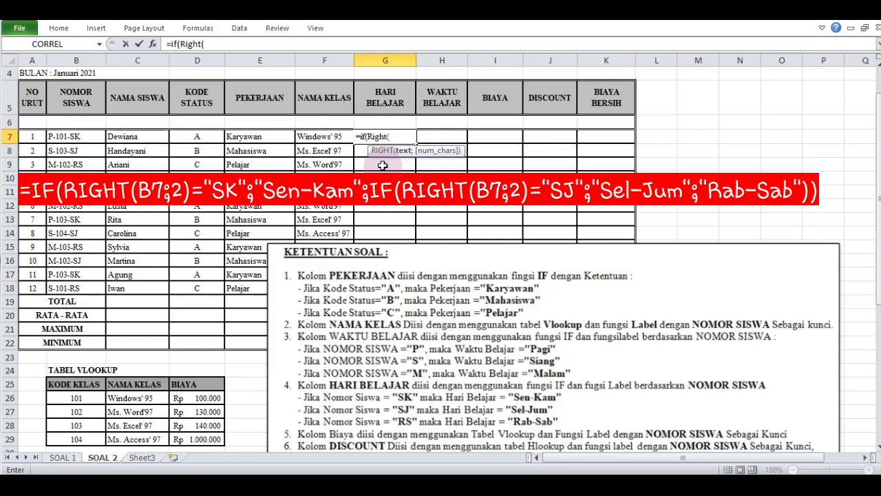
pyautogui.click(76, 138)
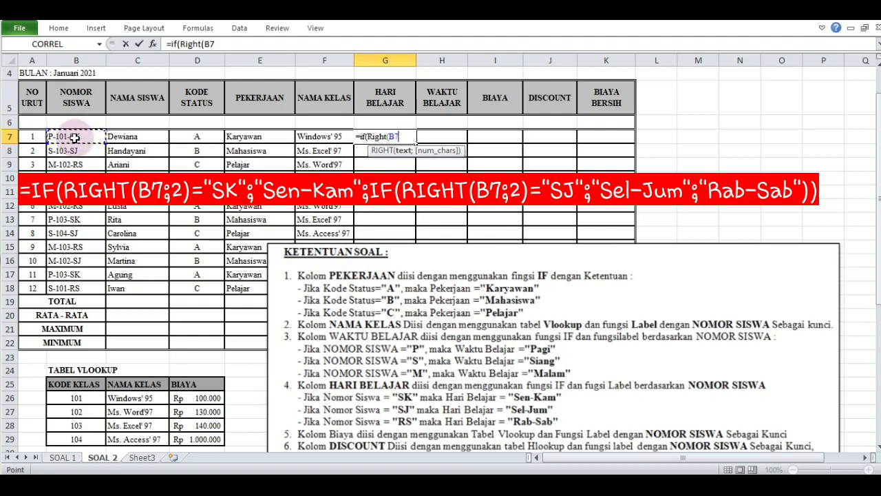
pyautogui.write(';')
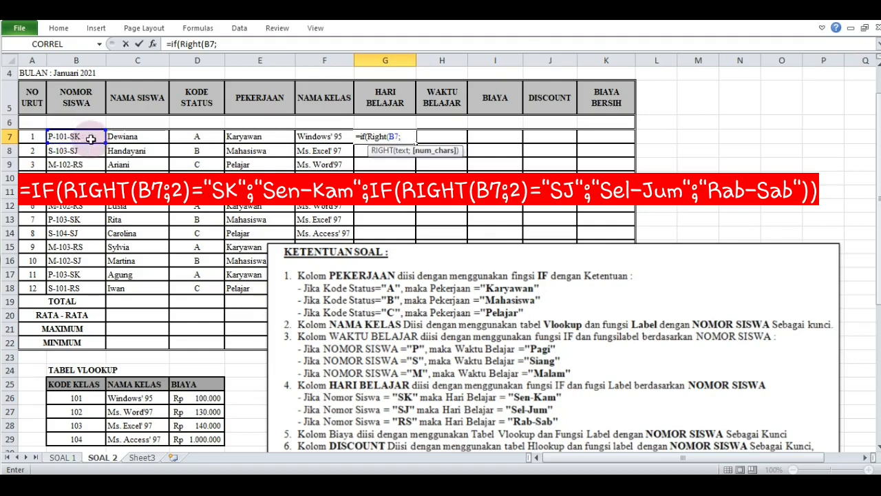
pyautogui.write('2')
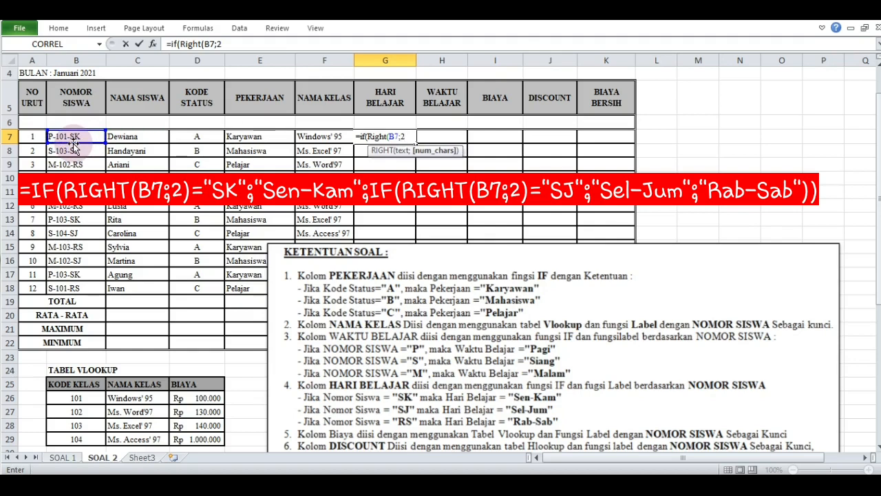
pyautogui.write(')')
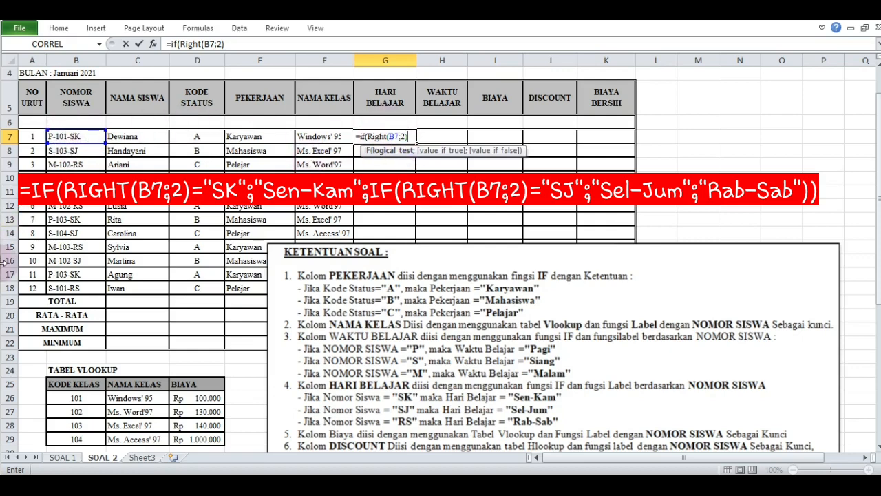
# Continue the HARI BELAJAR formula in G7 with the test ="SK" and the true value "Sen-Kam".
pyautogui.write('"SK')
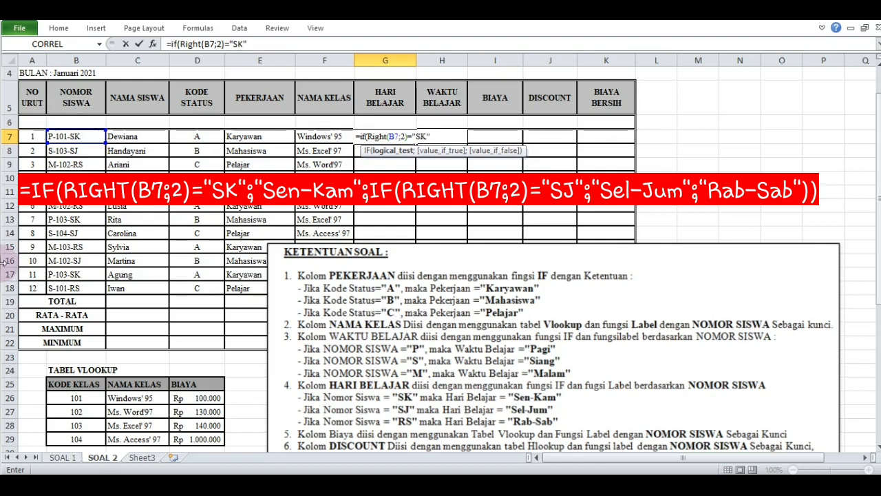
pyautogui.write(';"Sen')
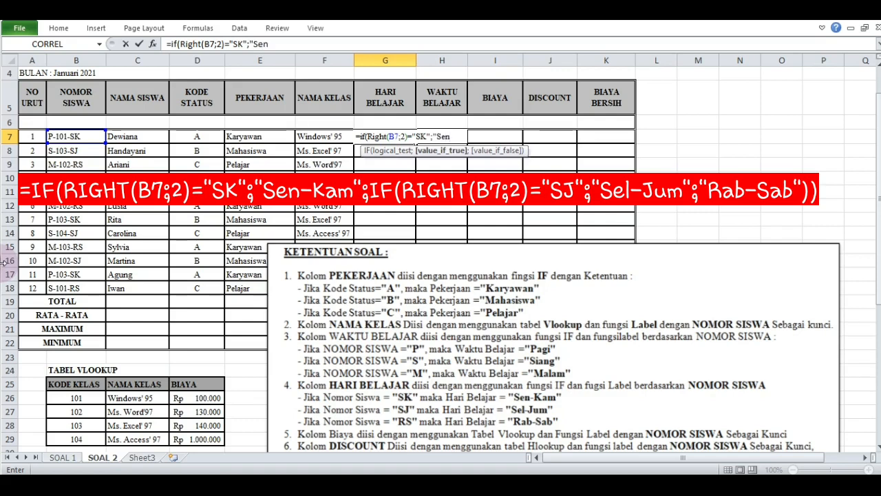
pyautogui.write('-Kam')
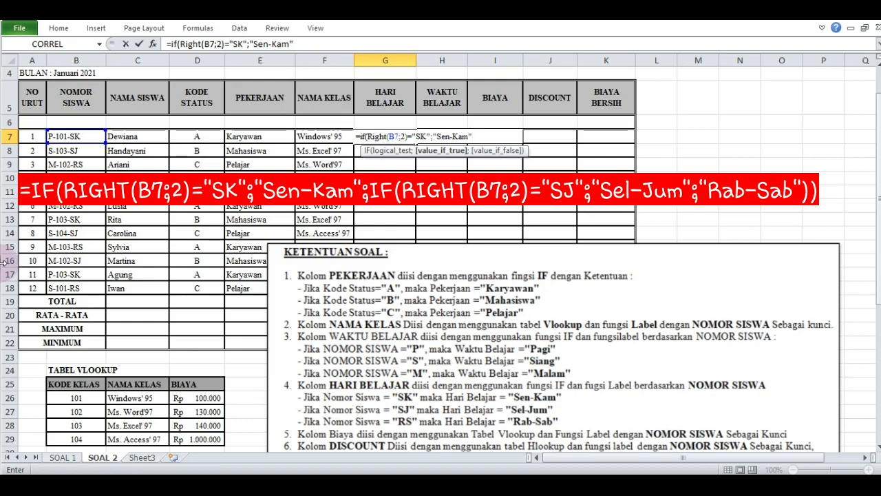
pyautogui.write('";')
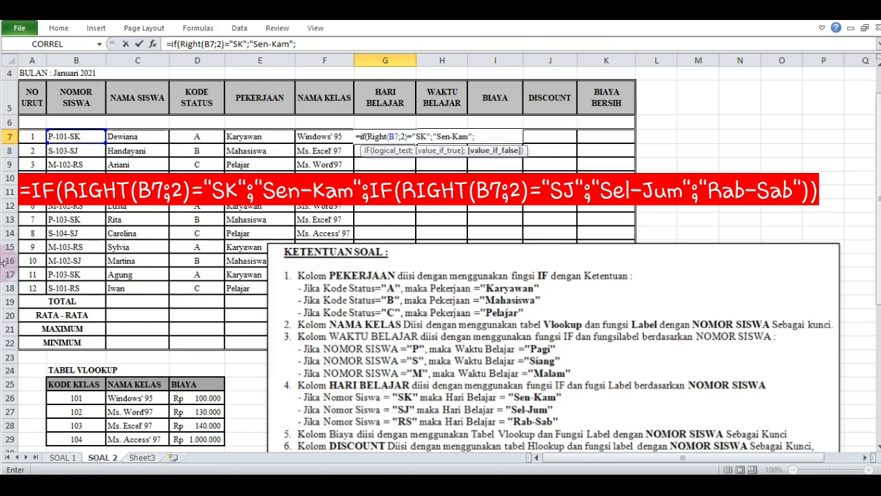
# Nest a second IF in the G7 formula that tests RIGHT(B7;2)="SJ" and returns "Sel-Jum".
pyautogui.write('if')
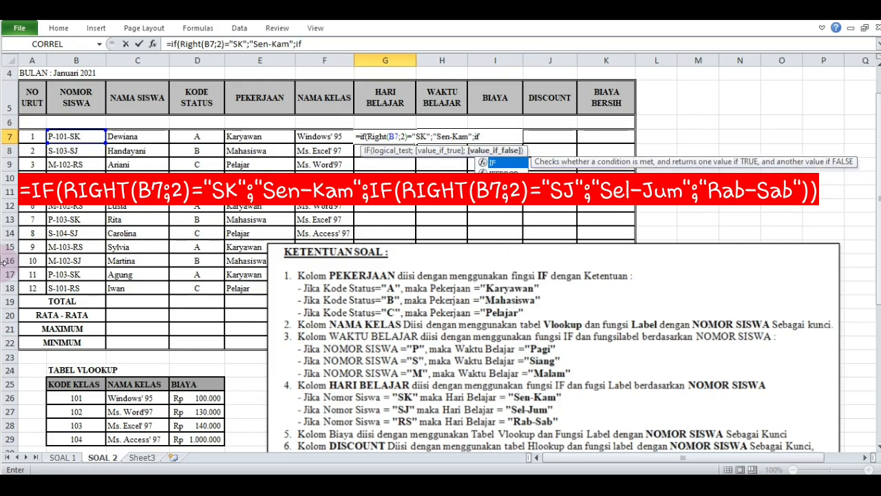
pyautogui.write('(')
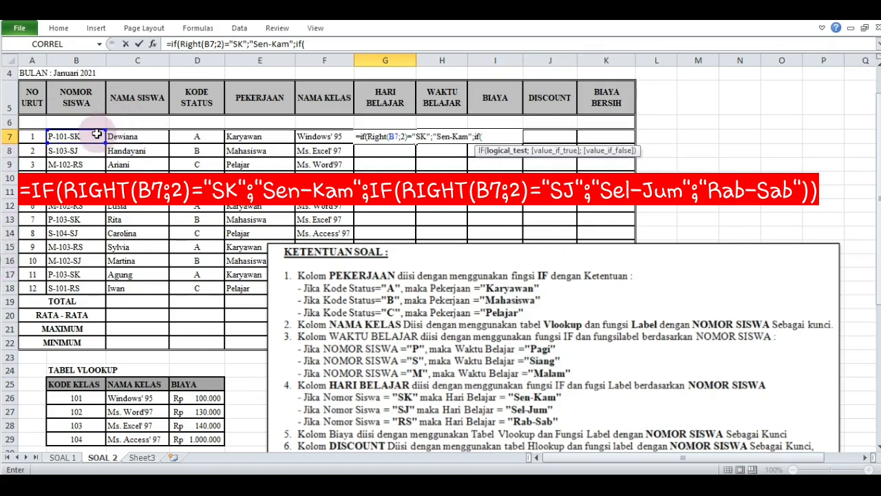
pyautogui.write('right')
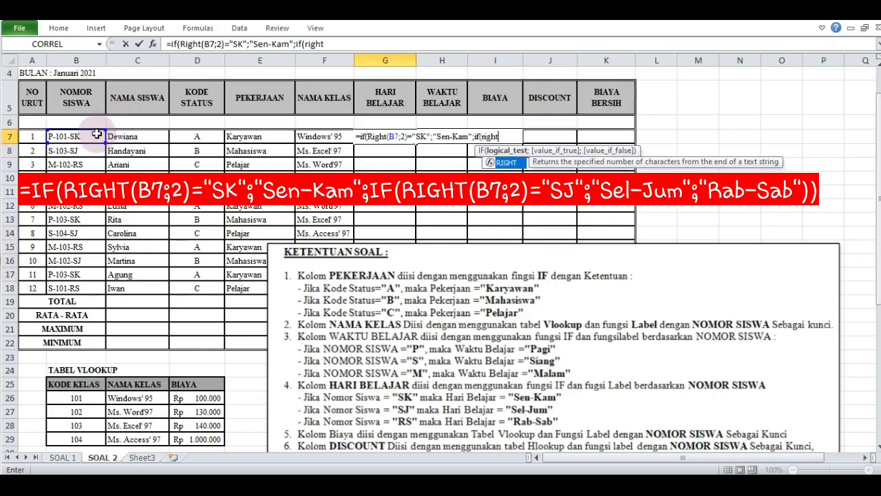
pyautogui.write('(')
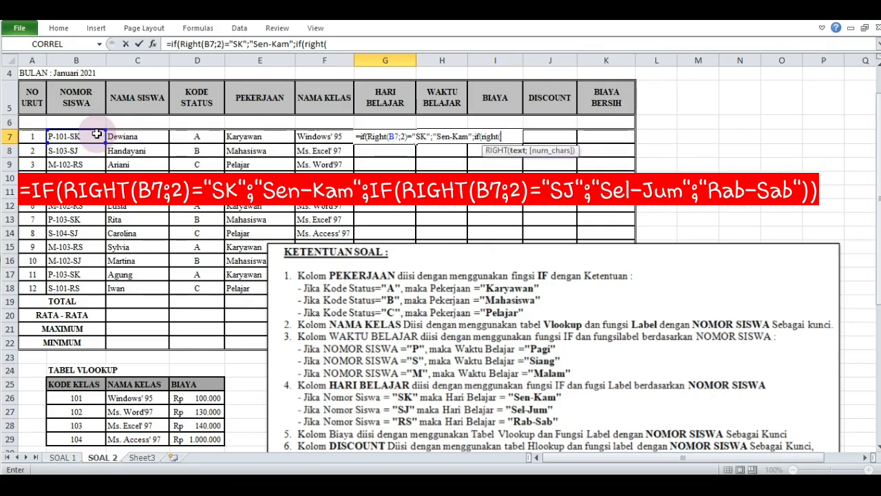
pyautogui.click(95, 136)
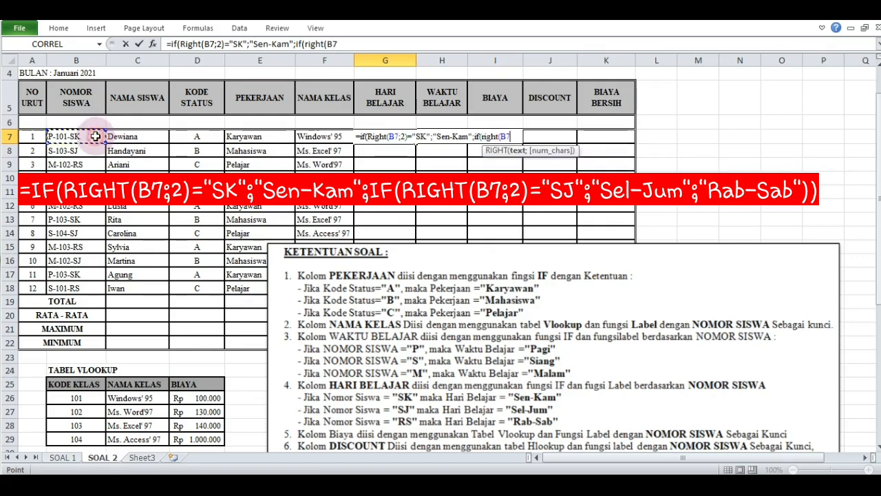
pyautogui.write(';')
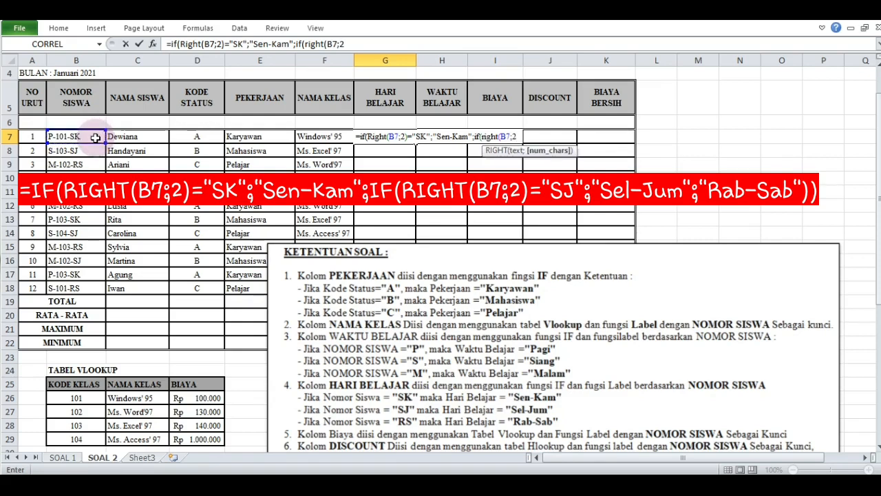
pyautogui.write('2)')
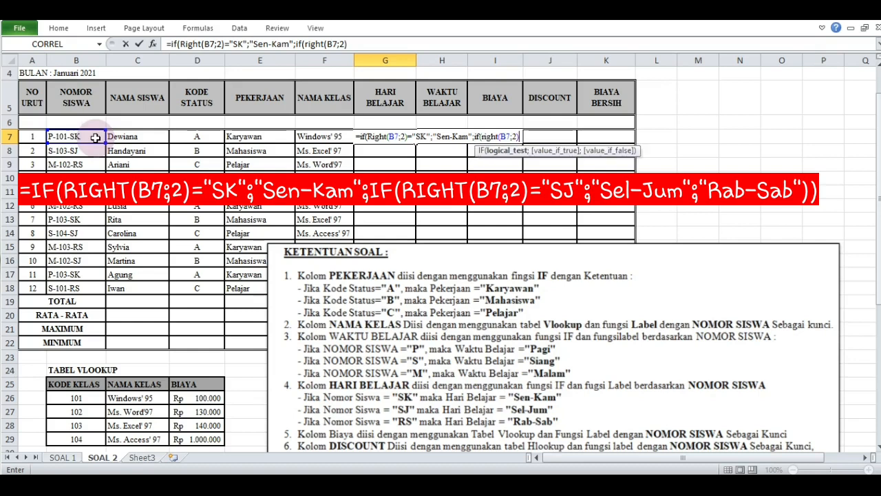
pyautogui.write('="SJ')
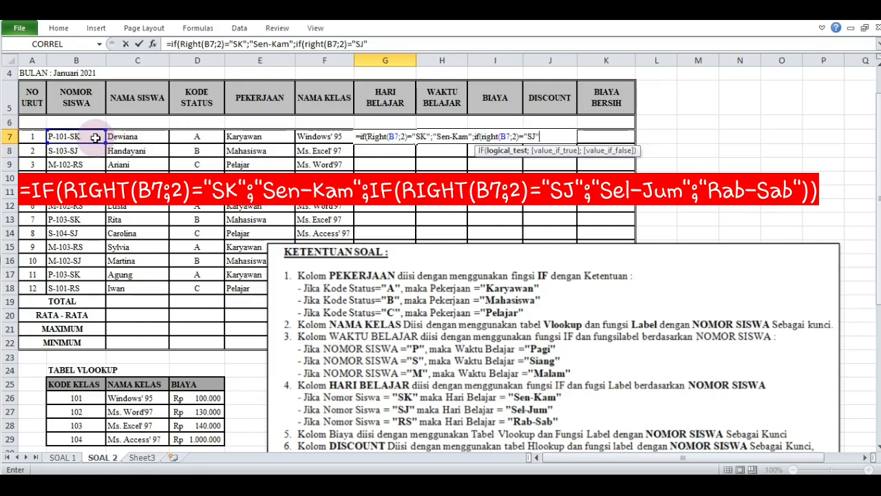
pyautogui.write('";"Sel-Jum')
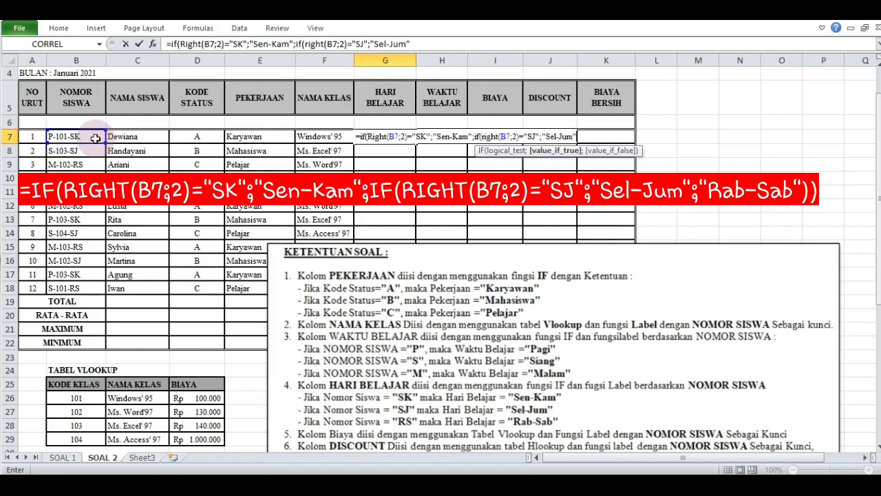
# Finish the G7 formula with "Rab-Sab" as the final false value and fill it down to G18.
pyautogui.write(';')
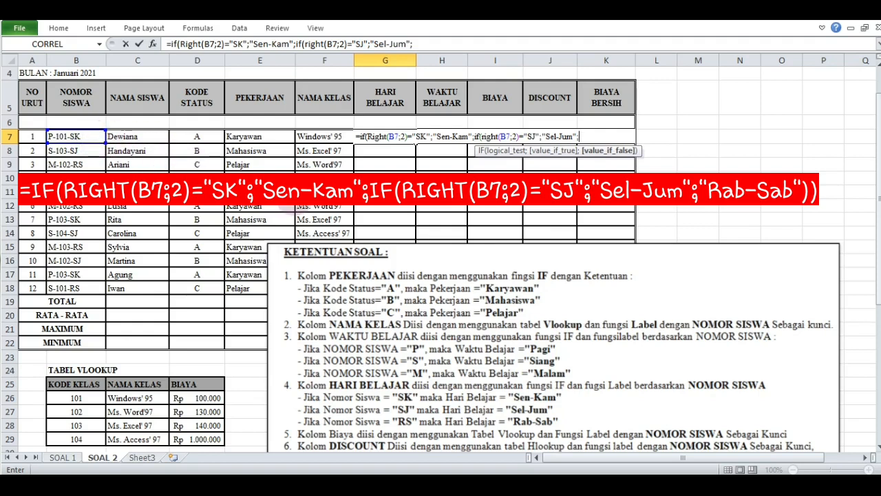
pyautogui.write('"Rab-Sab"')
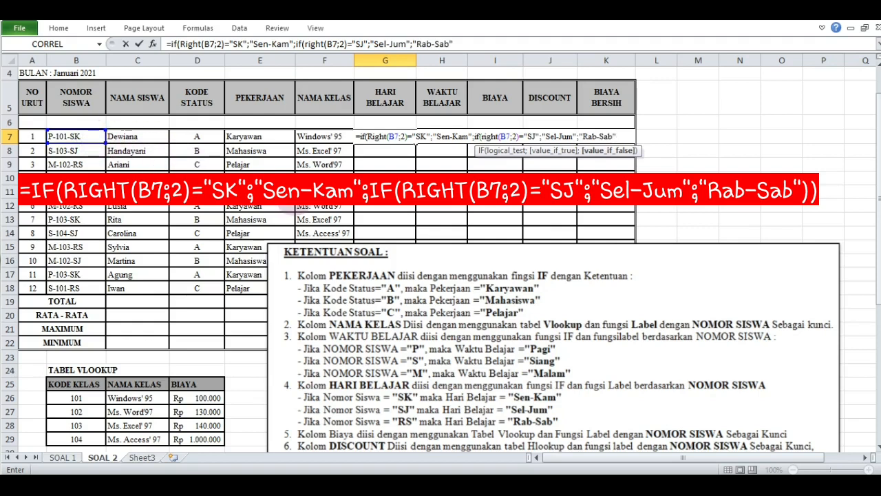
pyautogui.write(')')
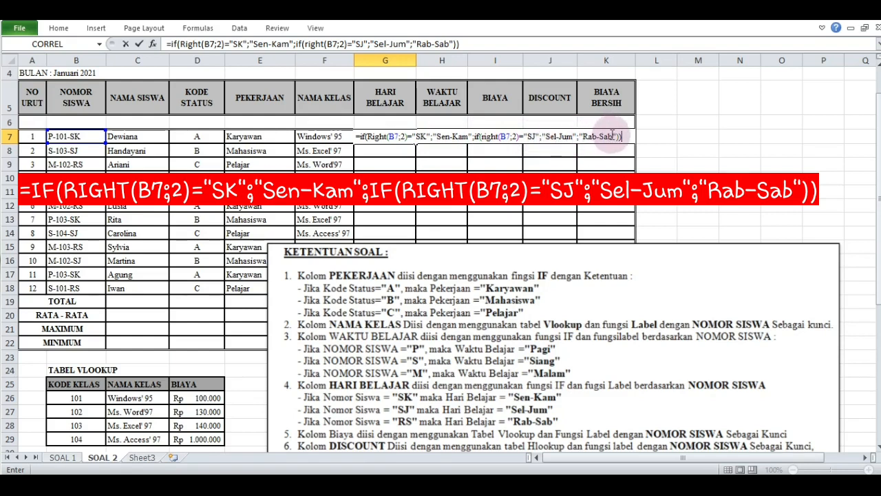
pyautogui.press('Return')
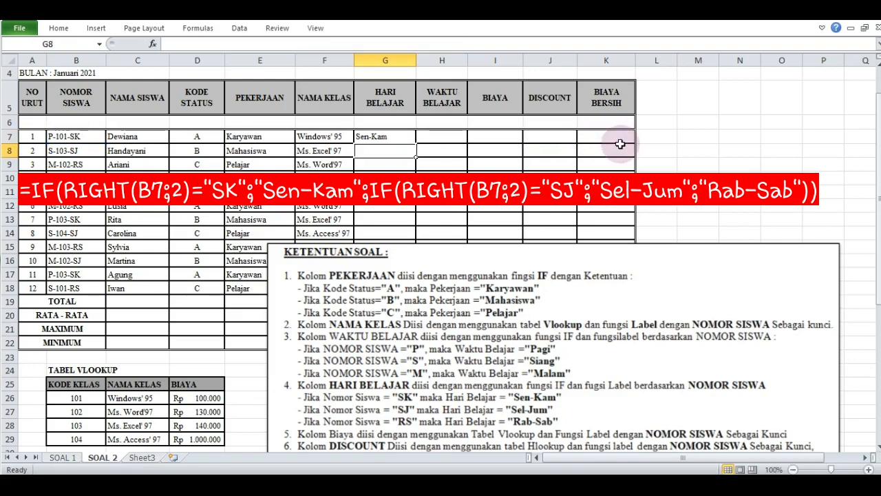
pyautogui.press('Up')
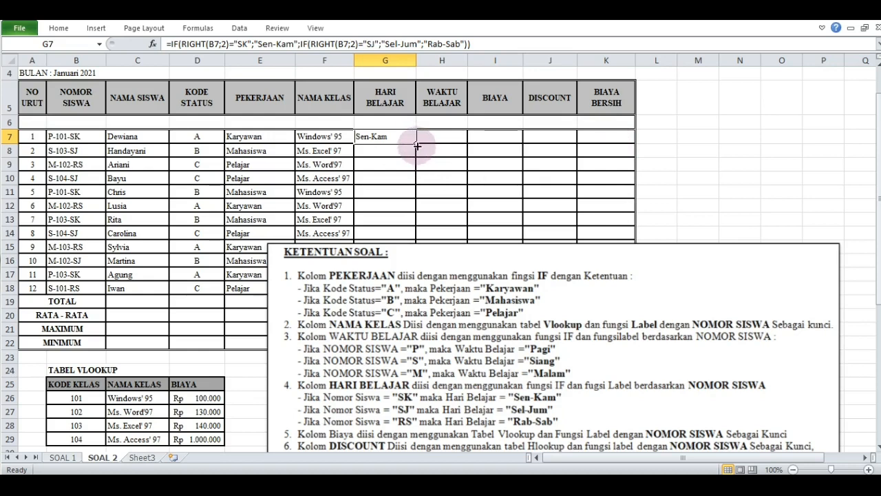
pyautogui.moveTo(416, 143); pyautogui.dragTo(415, 290)
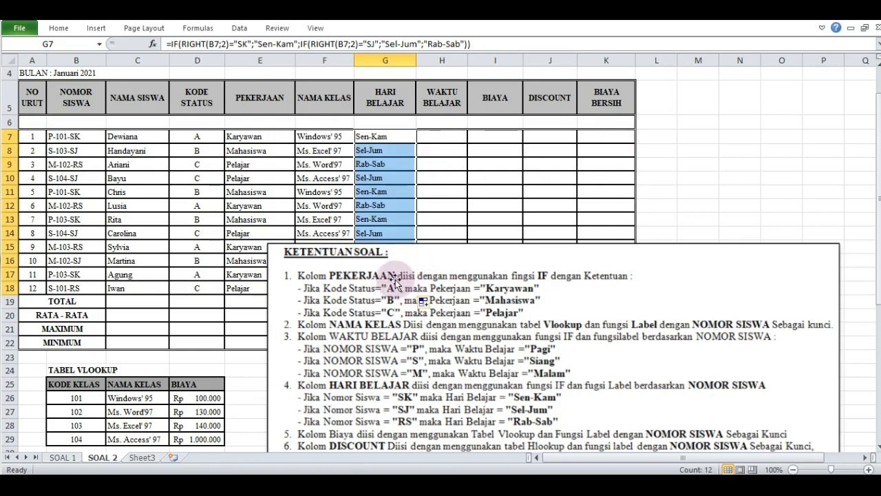
pyautogui.click(391, 166)
# Begin the WAKTU BELAJAR formula in H7 with =IF(LEFT(B7;1)="P";"Pagi";.
pyautogui.click(444, 141)
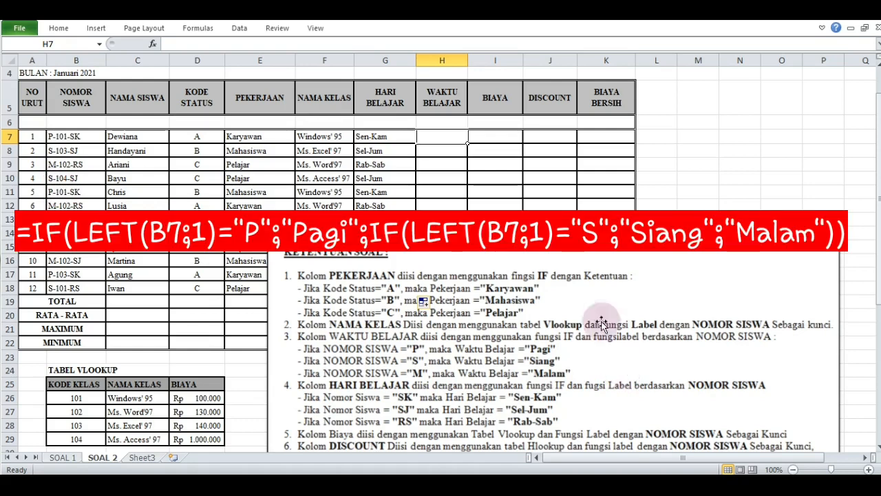
pyautogui.write('=')
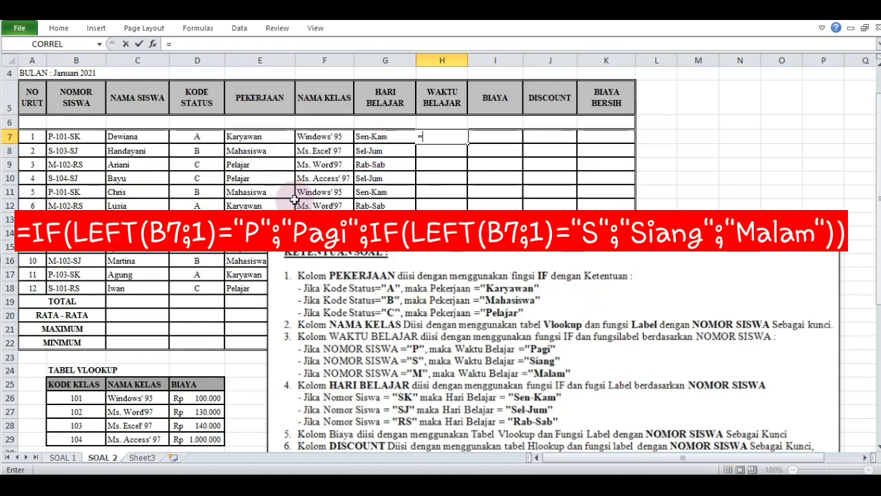
pyautogui.write('IF')
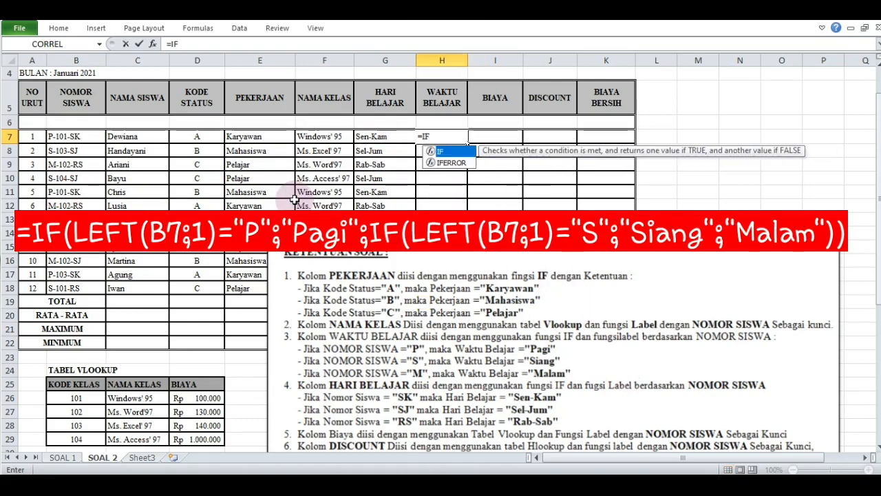
pyautogui.write('(LEF')
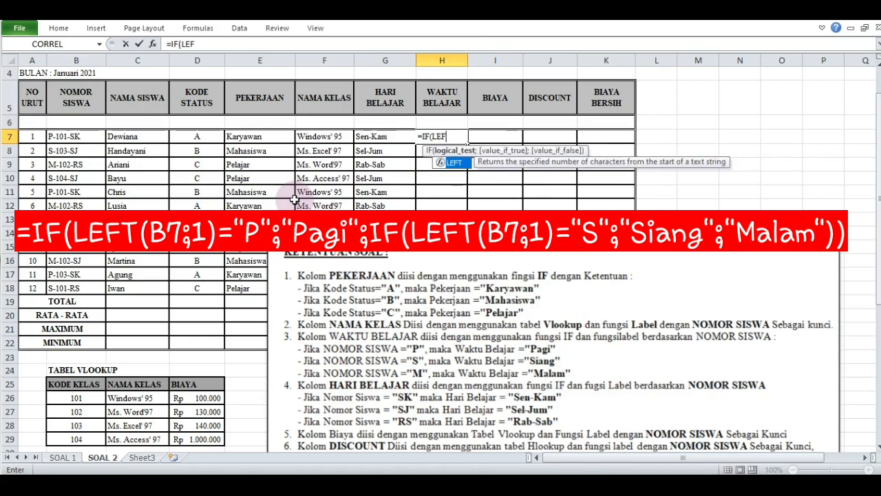
pyautogui.write('T(')
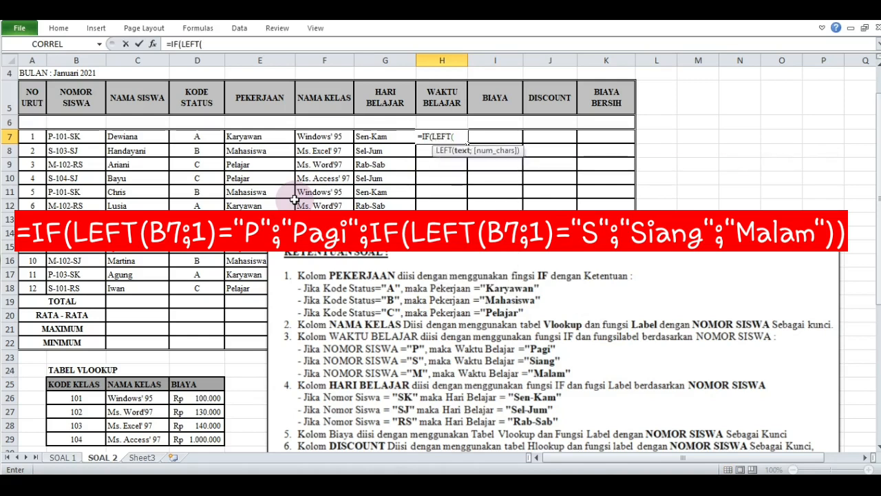
pyautogui.click(62, 138)
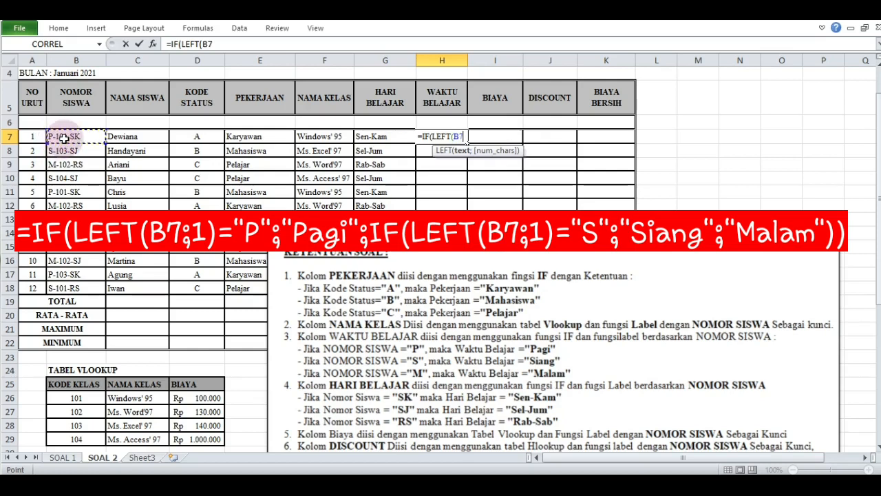
pyautogui.write(';')
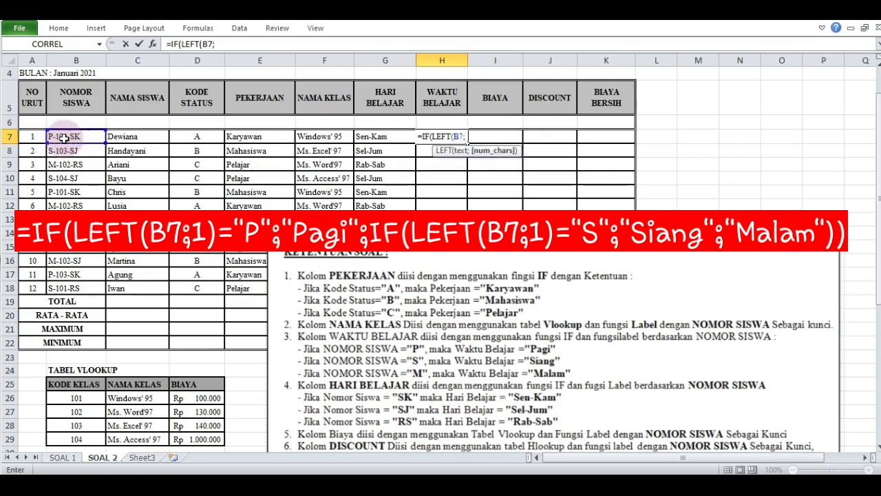
pyautogui.write('1')
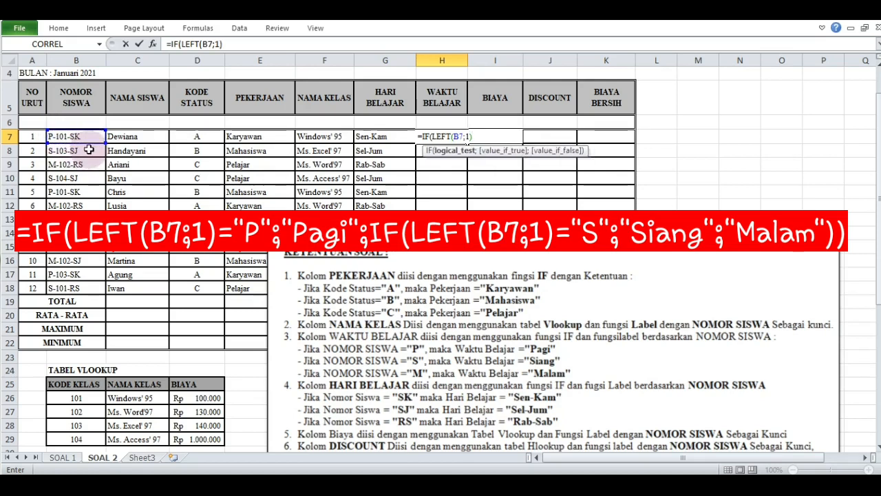
pyautogui.write('="')
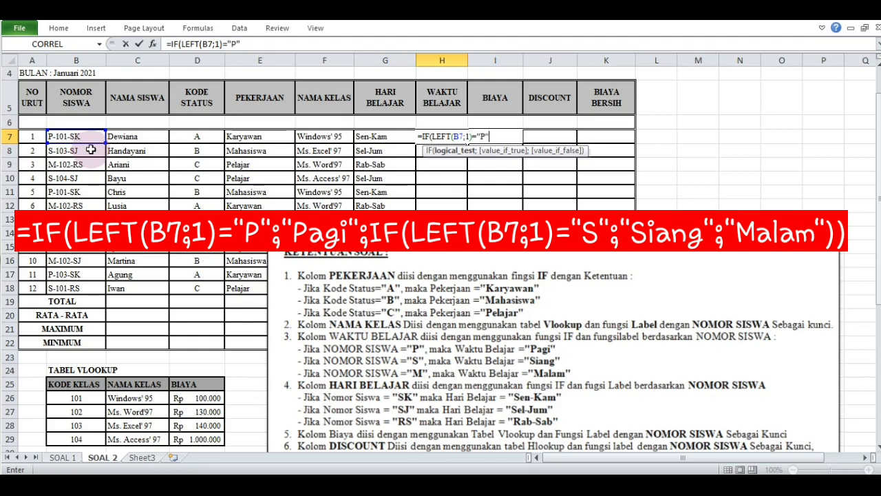
pyautogui.write('P";')
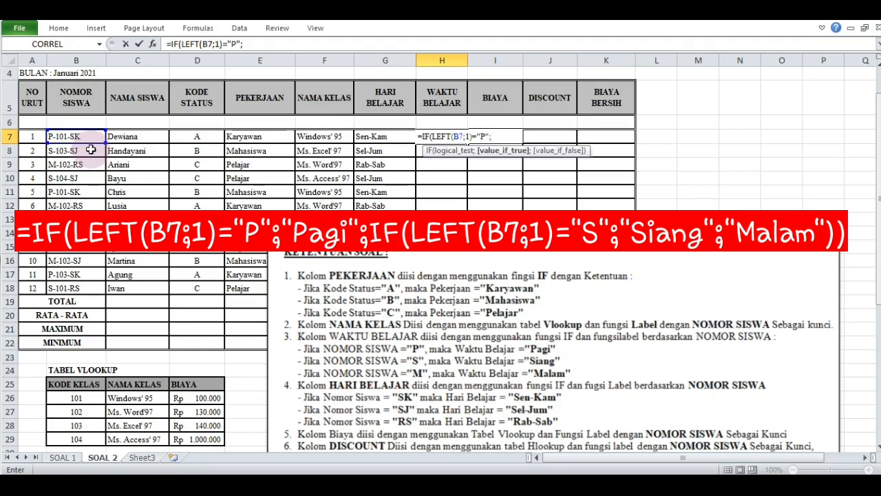
pyautogui.write('"Pagi')
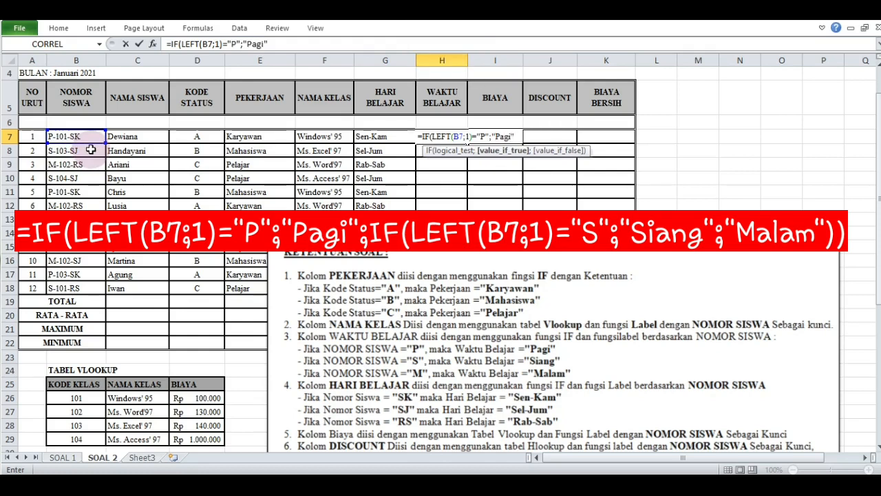
pyautogui.write('";')
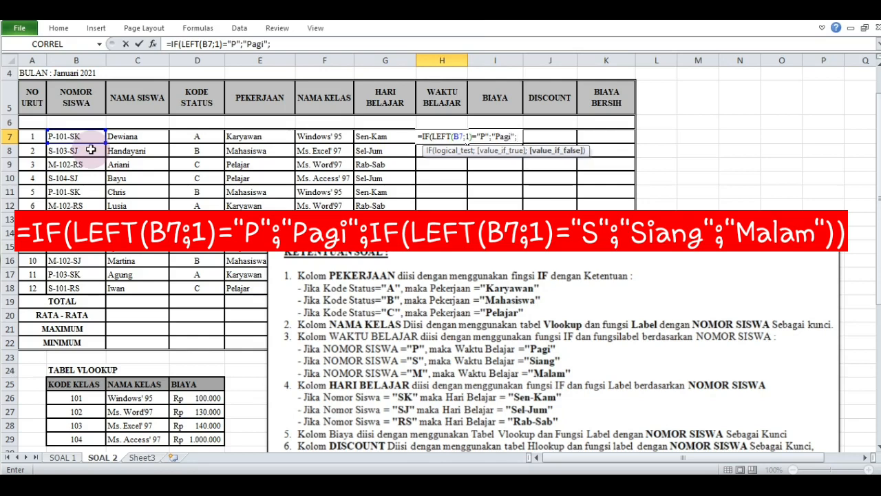
# Nest a second IF in the H7 formula that tests LEFT(B7;1)="S" and returns "Siang".
pyautogui.write('IF(')
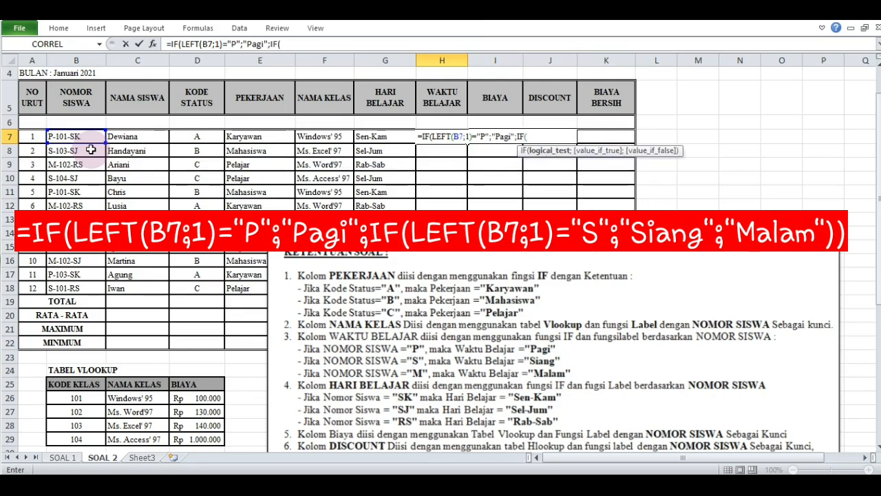
pyautogui.write('LEFT')
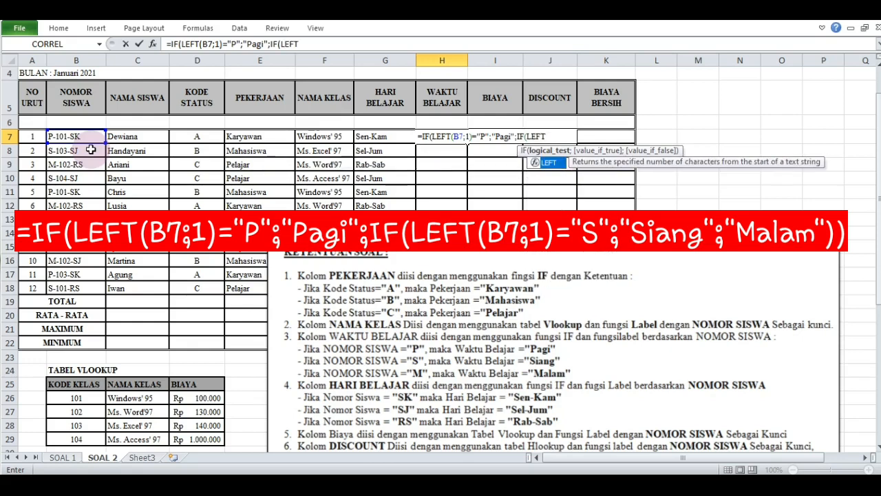
pyautogui.write('(')
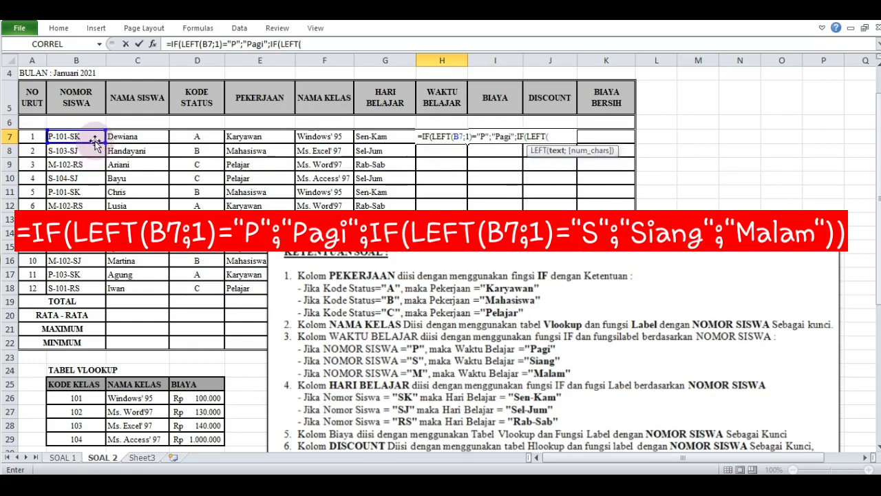
pyautogui.click(97, 138)
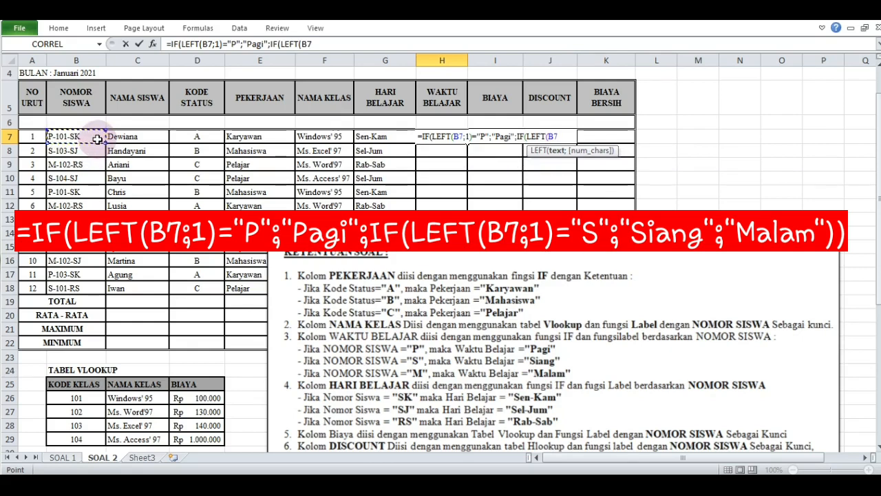
pyautogui.write(';')
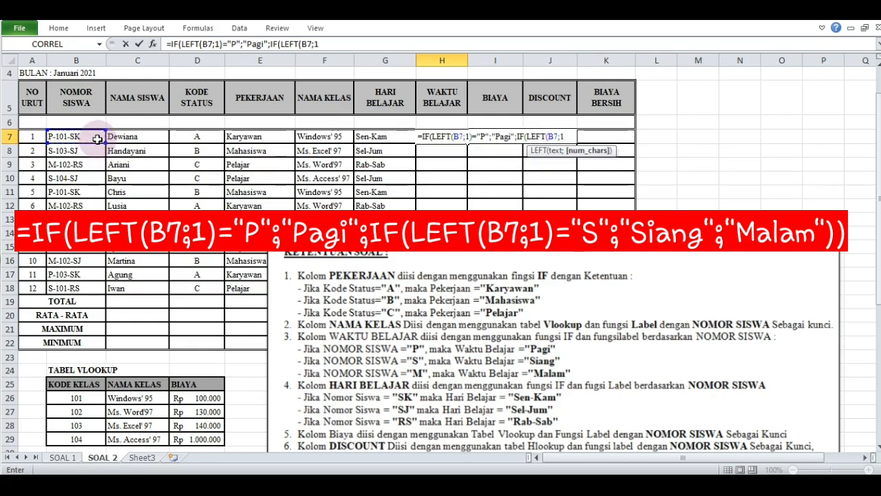
pyautogui.write('1)')
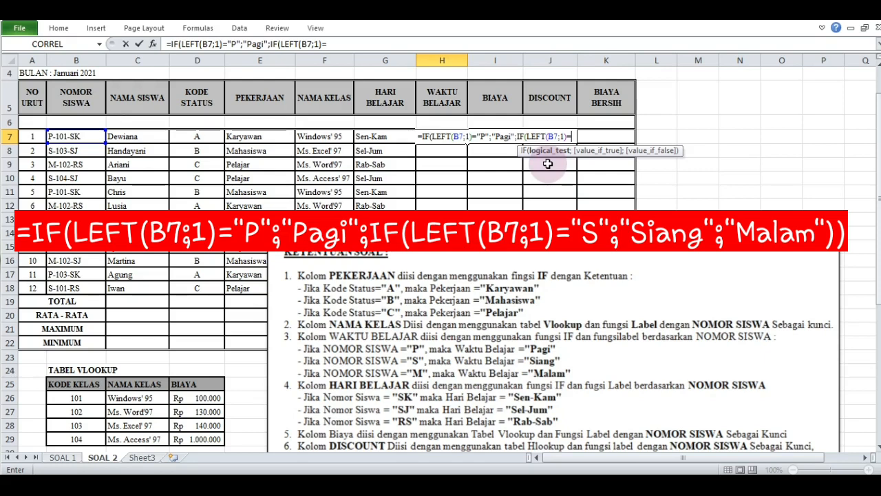
pyautogui.write('=S')
pyautogui.press('BackSpace')
pyautogui.write('"S"')
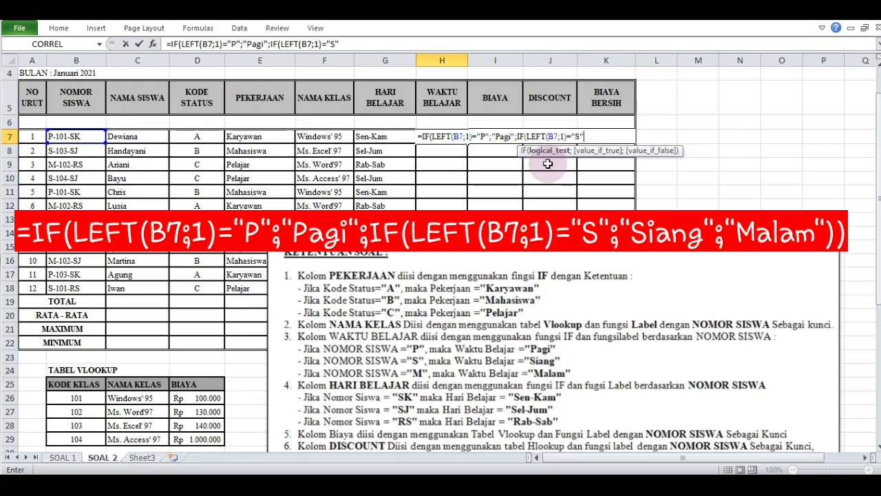
pyautogui.write(';"')
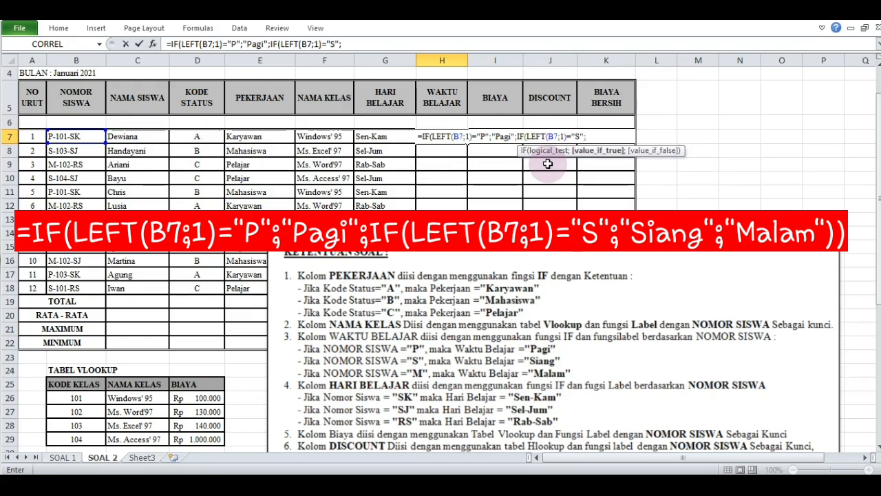
pyautogui.write('Siang')
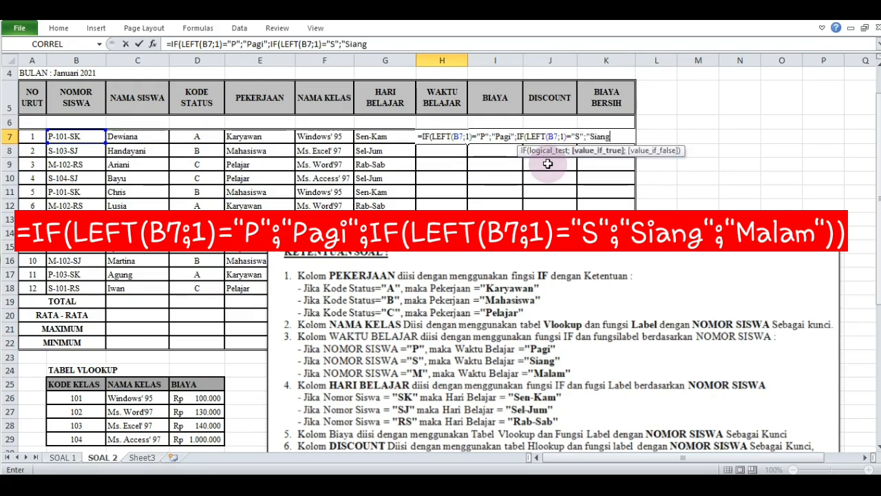
pyautogui.write('";')
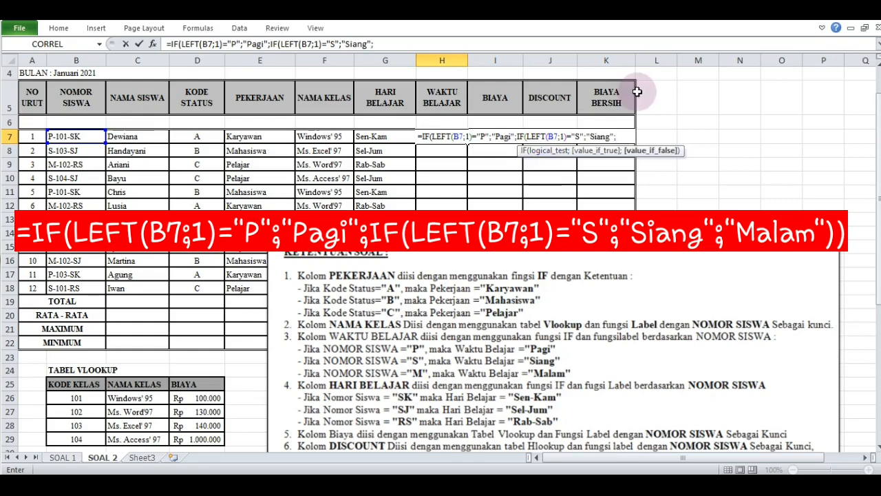
# Finish the H7 formula with "Malam" as the final false value and fill it down to H18.
pyautogui.write('"Malam')
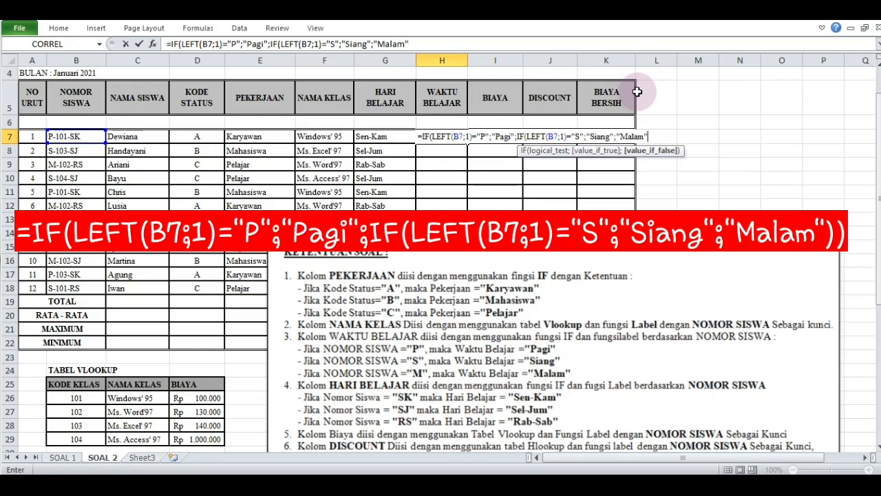
pyautogui.write('"))')
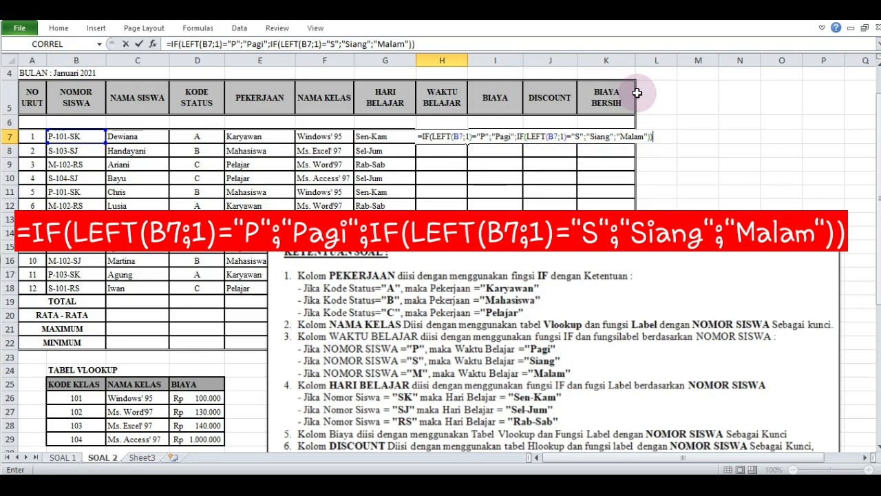
pyautogui.press('Return')
pyautogui.press('Up')
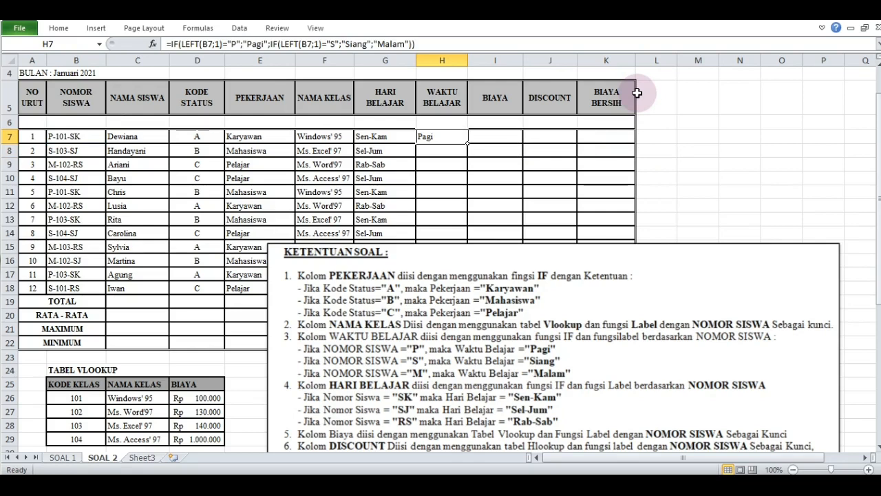
pyautogui.moveTo(468, 143); pyautogui.dragTo(467, 289)
# Reposition the KETENTUAN SOAL picture so its upper edge lies at row 13 and rules 5 to 7 can be read.
pyautogui.moveTo(524, 257); pyautogui.dragTo(499, 335)
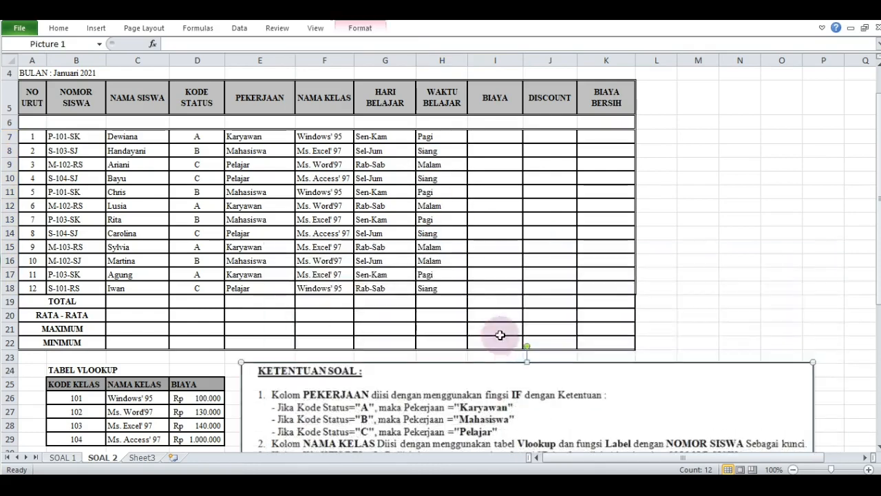
pyautogui.moveTo(458, 373); pyautogui.dragTo(464, 307)
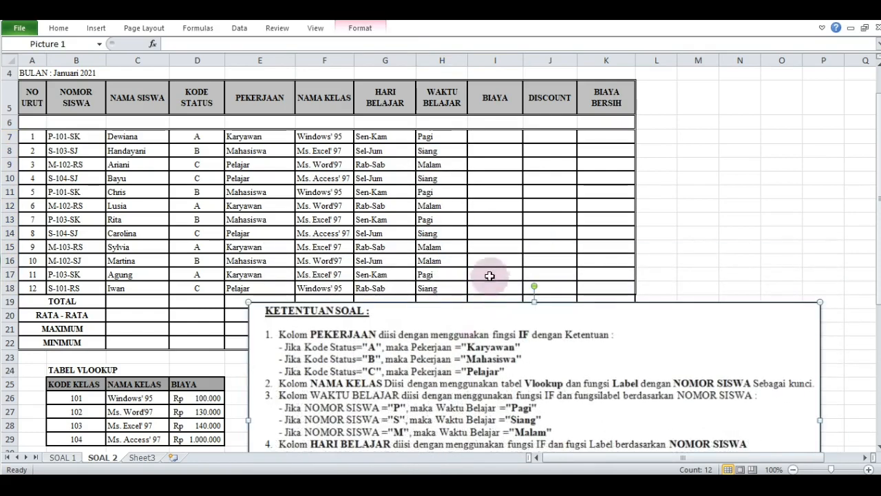
pyautogui.click(489, 141)
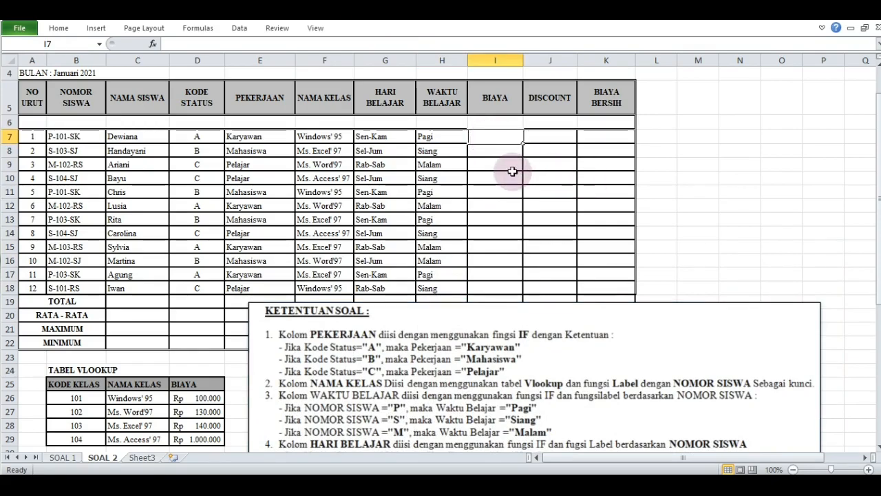
pyautogui.moveTo(503, 310); pyautogui.dragTo(501, 226)
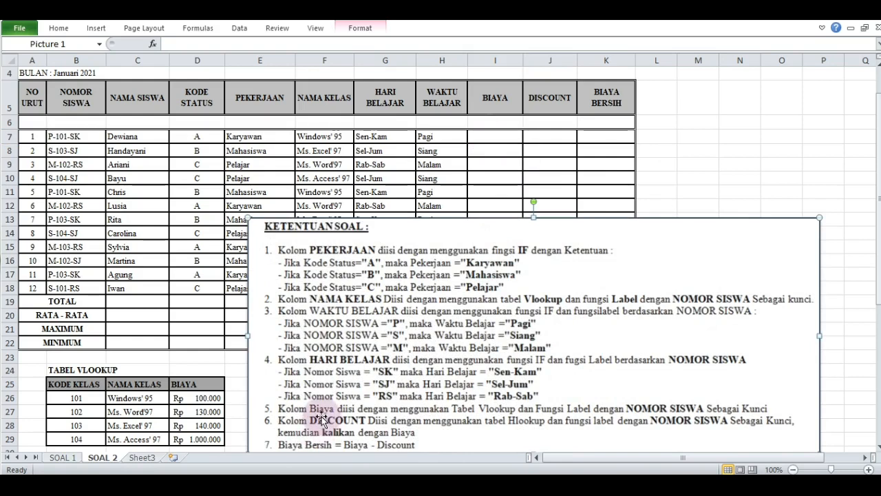
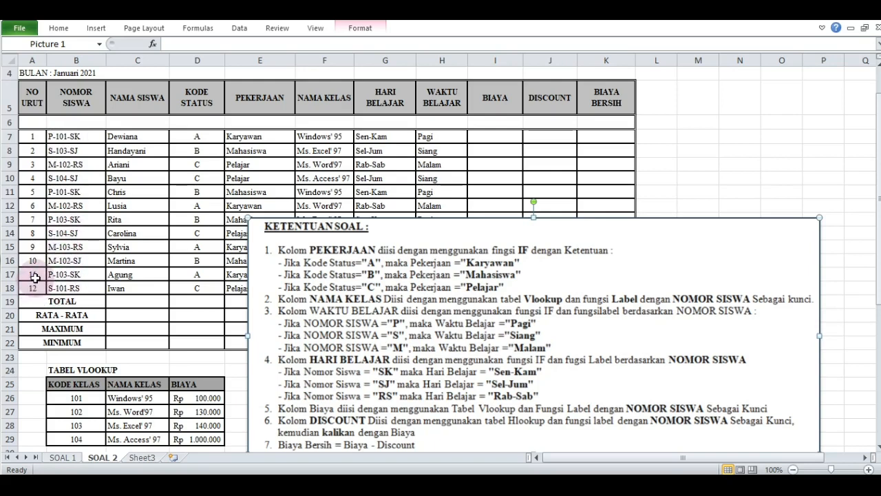
# Begin the BIAYA formula in I7 with =VLOOKUP(VALUE(MID(.
pyautogui.click(482, 140)
pyautogui.write('=V')
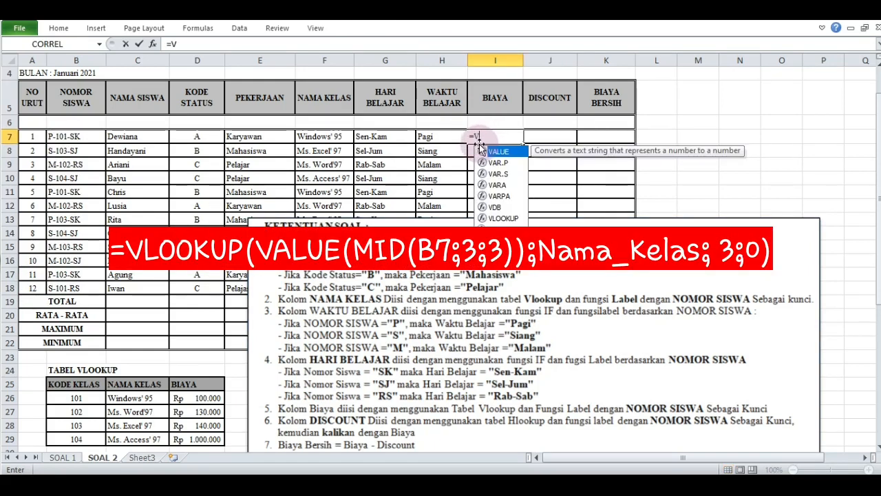
pyautogui.write('LOKKUP')
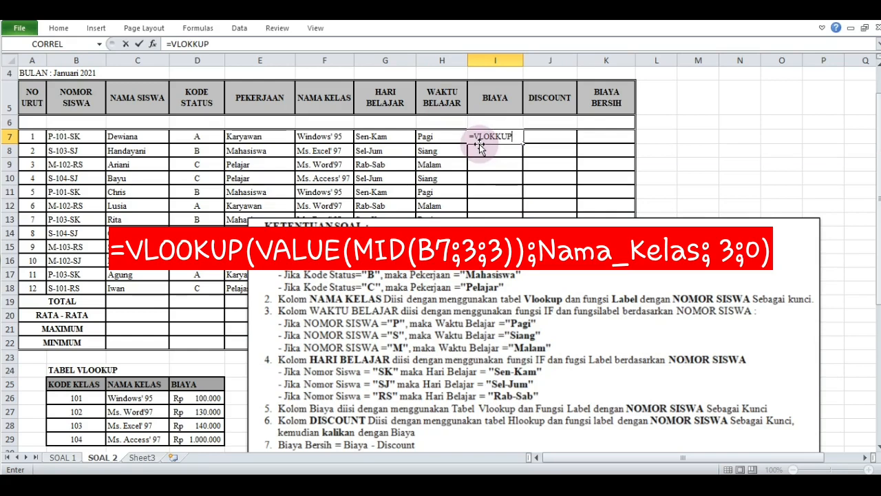
pyautogui.press('BackSpace')
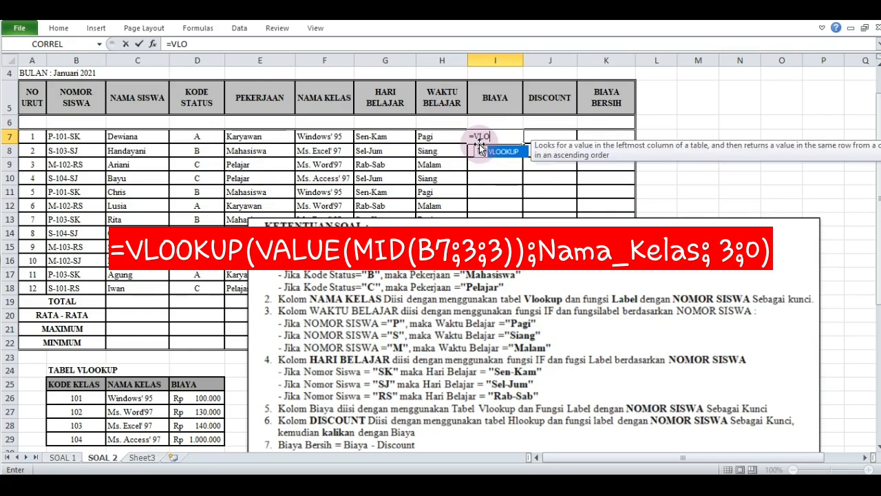
pyautogui.write('OKUP(V')
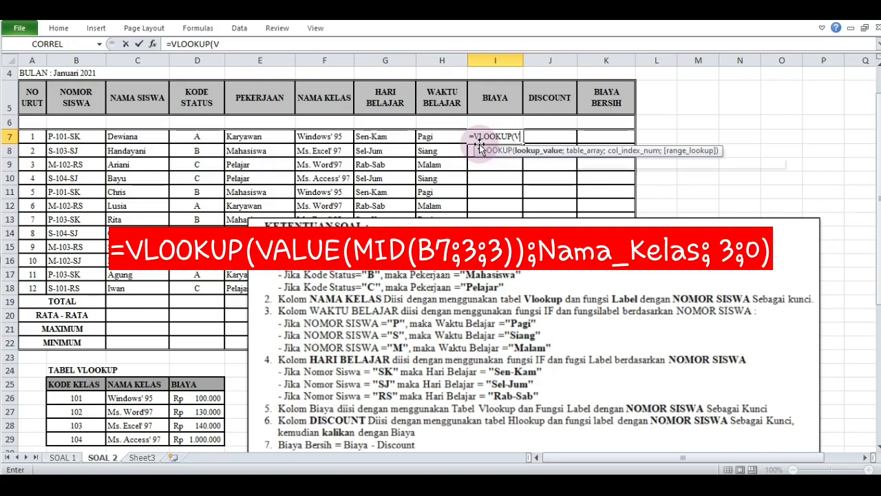
pyautogui.write('ALUE(')
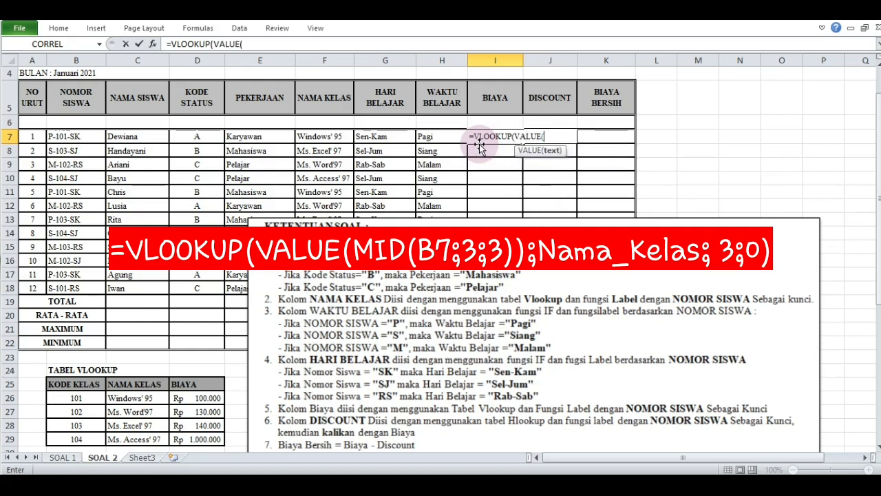
pyautogui.write('MID(')
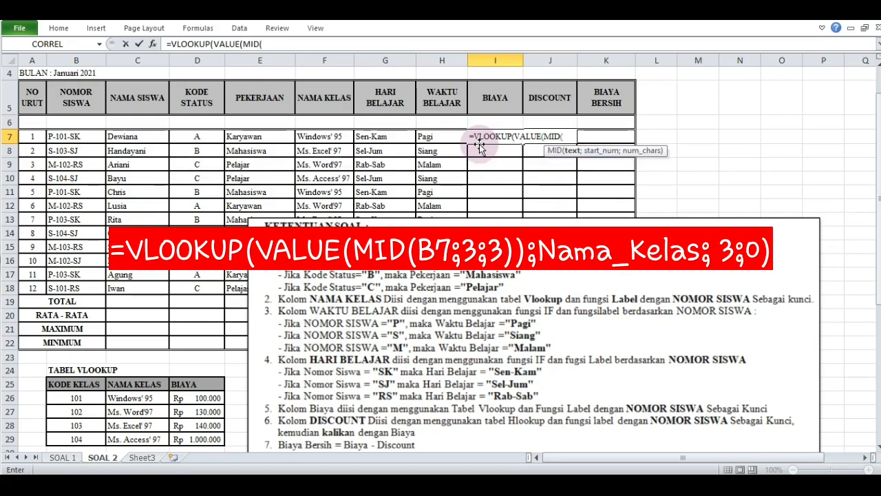
# Give MID in the I7 formula the arguments B7;3;3 and close both the MID and VALUE functions.
pyautogui.click(58, 137)
pyautogui.write(';')
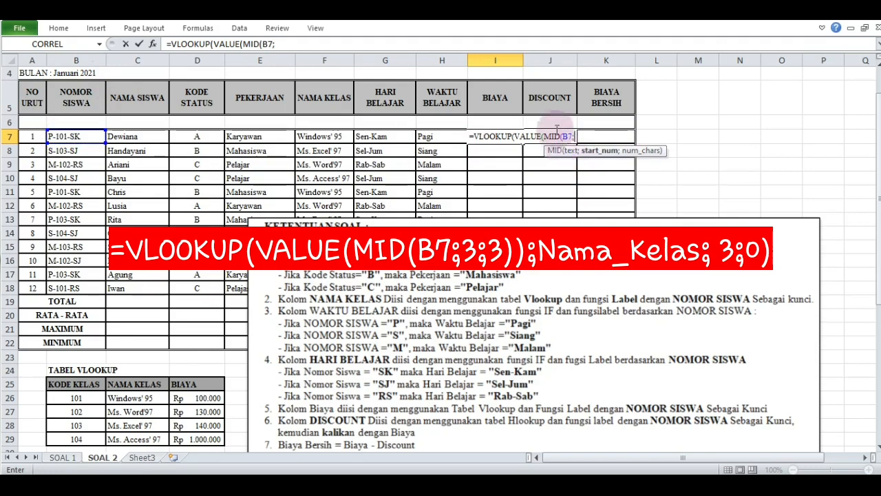
pyautogui.write('3')
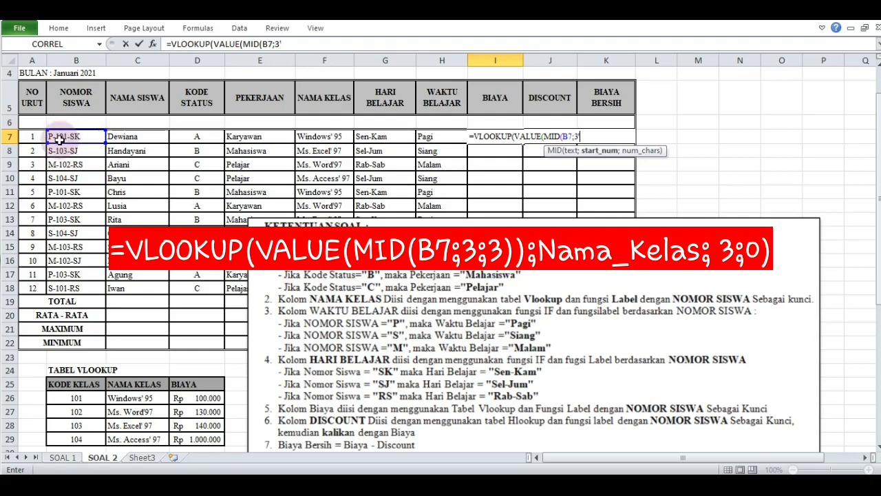
pyautogui.write(';3')
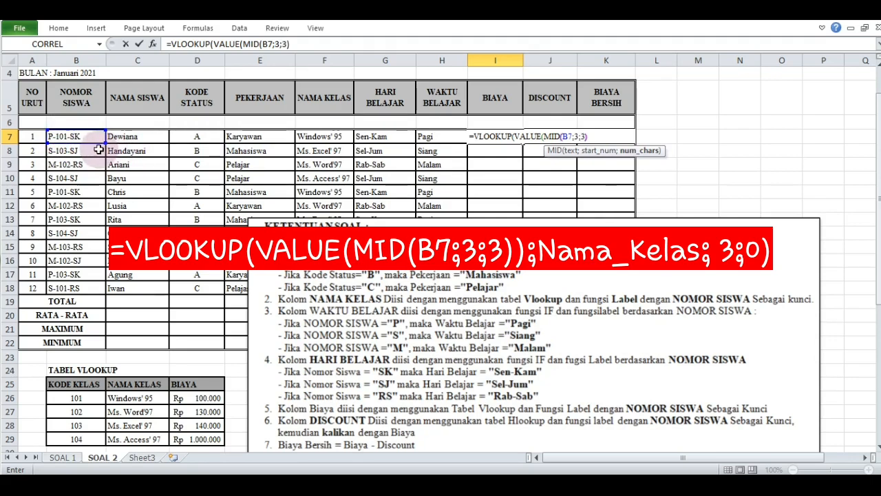
pyautogui.write(')')
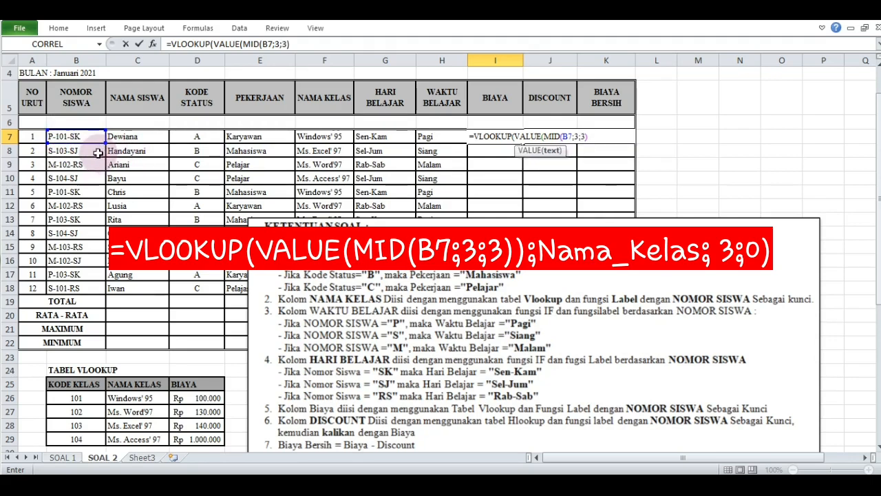
pyautogui.write(')')
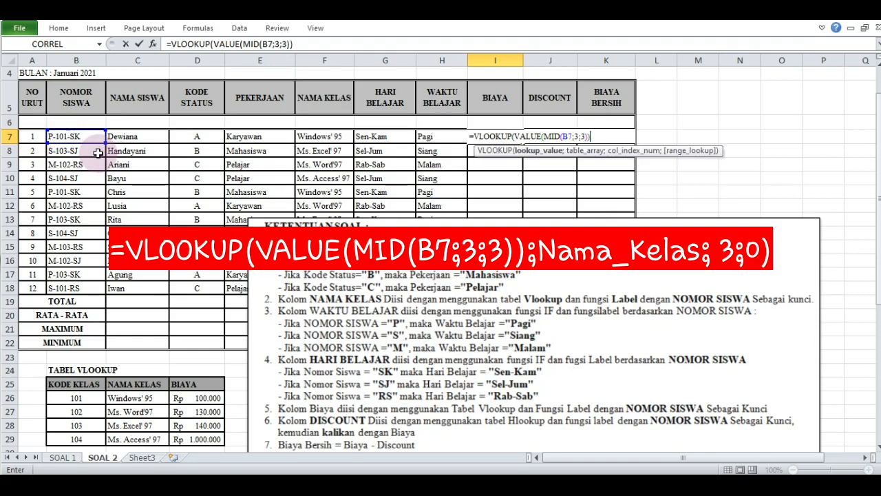
# Finish the I7 VLOOKUP with the named range Nama_Kelas, column index 3 and range lookup 0.
pyautogui.write(';N')
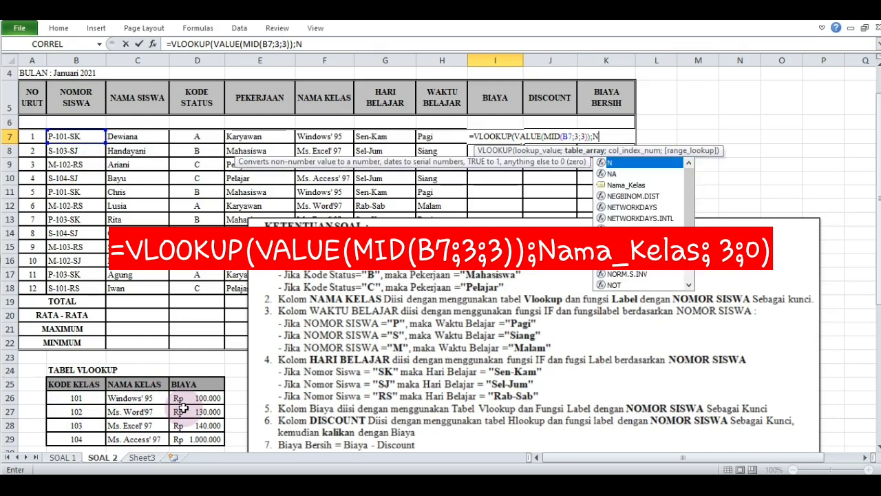
pyautogui.write('ama')
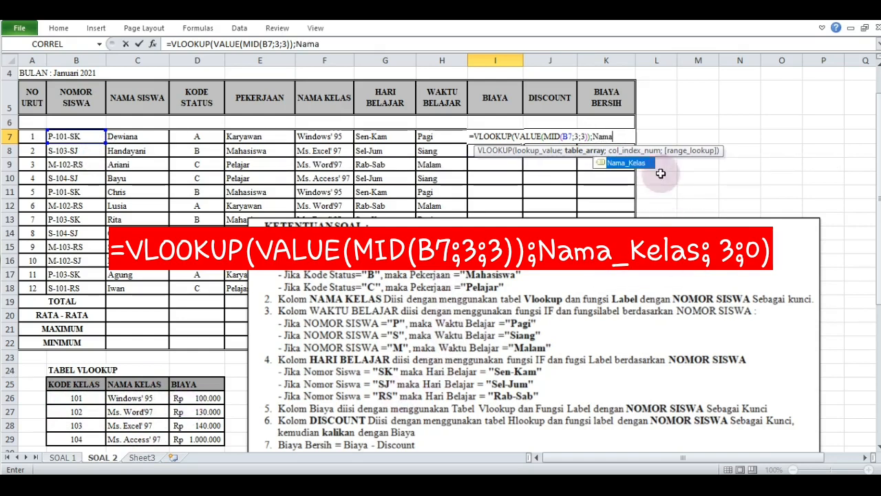
pyautogui.click(632, 165)
pyautogui.click(631, 163)
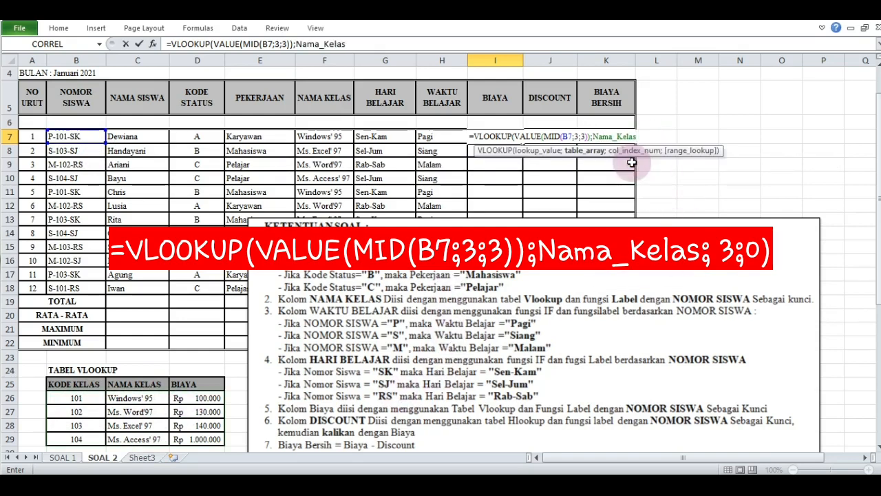
pyautogui.write('; ')
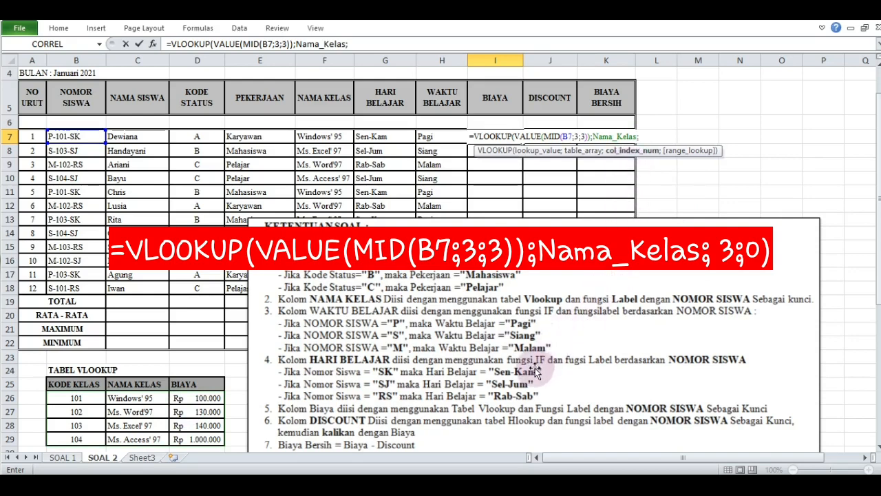
pyautogui.write('3;0)')
pyautogui.press('Return')
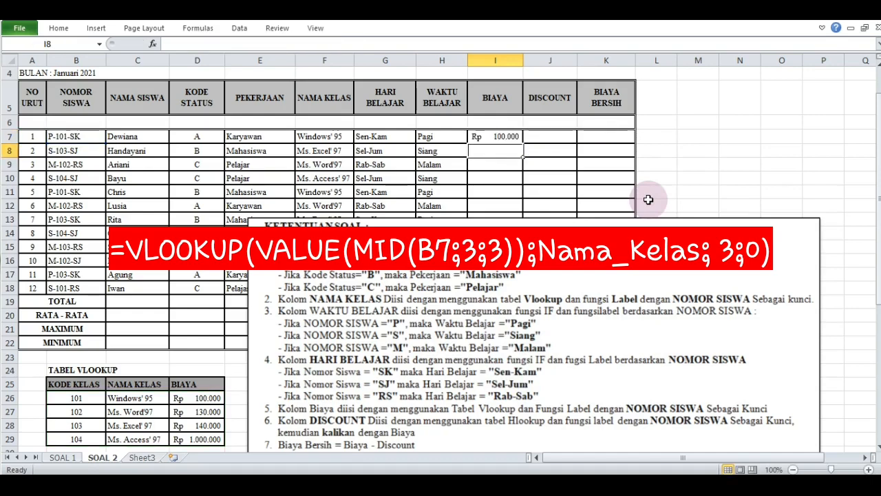
pyautogui.press('Up')
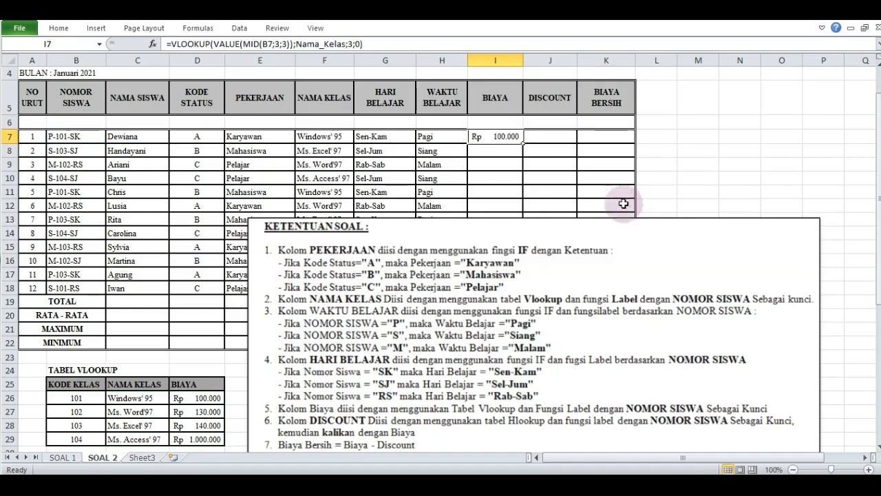
# Move the KETENTUAN SOAL picture down to row 21 and fill the BIAYA formula from I7 down to I18.
pyautogui.moveTo(503, 241); pyautogui.dragTo(527, 344)
pyautogui.click(513, 137)
pyautogui.moveTo(523, 142); pyautogui.dragTo(520, 296)
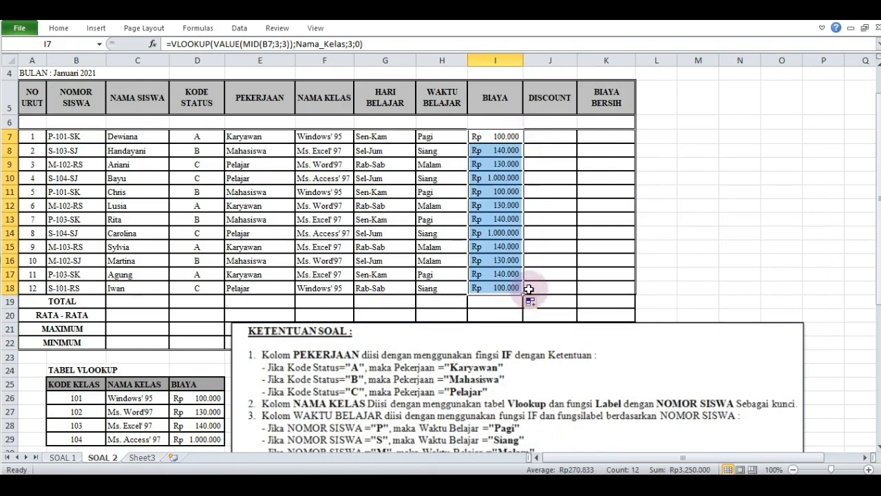
# Reposition the KETENTUAN SOAL picture with its upper edge at row 12 and read rule 6 for the DISCOUNT column.
pyautogui.click(551, 332)
pyautogui.moveTo(551, 332); pyautogui.dragTo(582, 256)
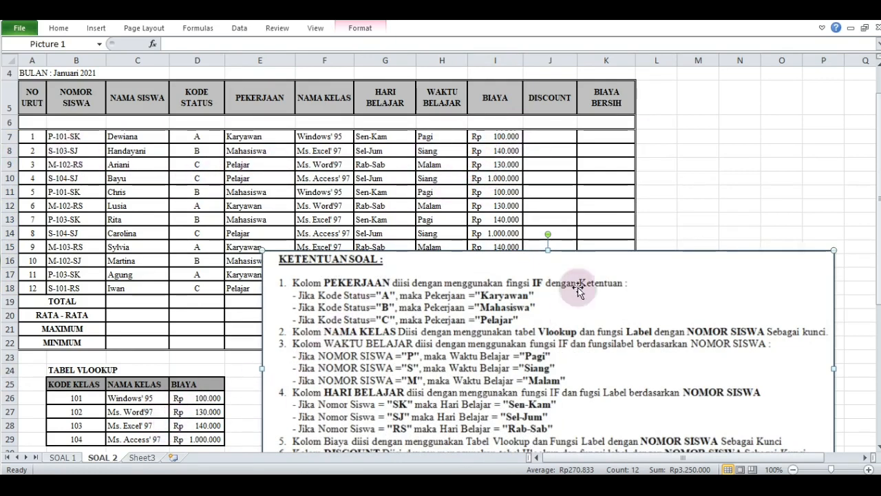
pyautogui.click(556, 138)
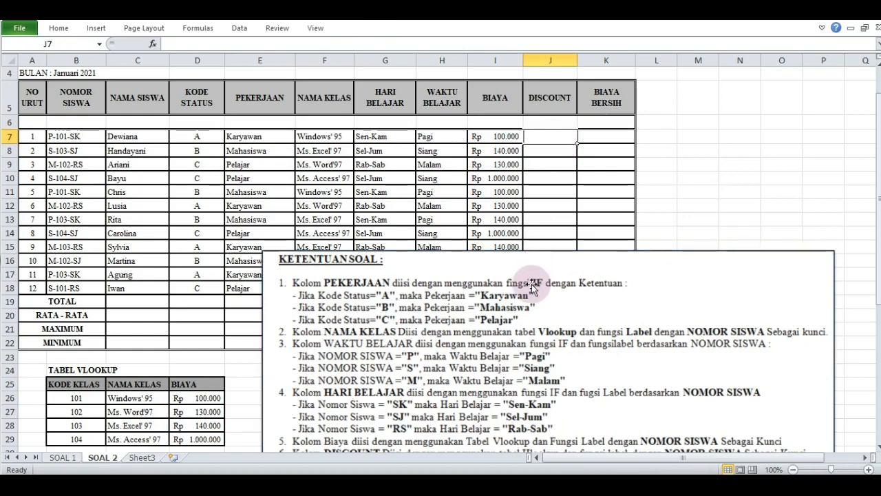
pyautogui.moveTo(536, 274); pyautogui.dragTo(547, 230)
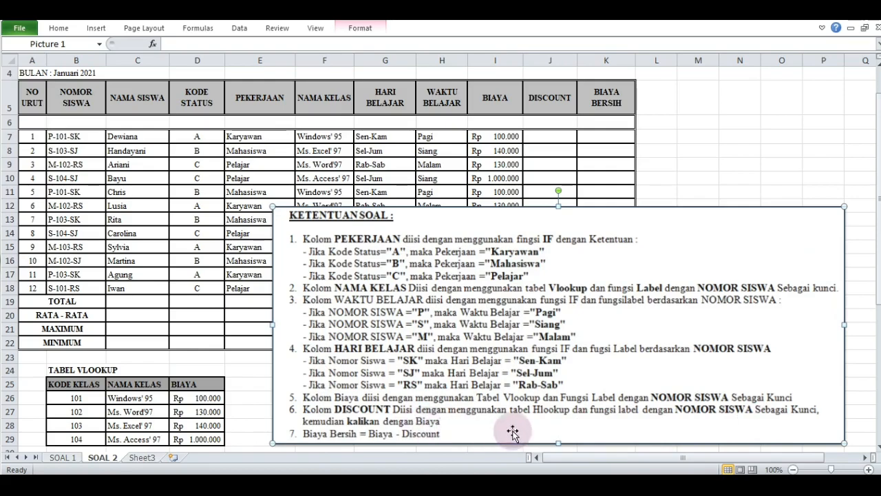
# Move the KETENTUAN SOAL picture down to row 28 so the KODE KELAS and DISCOUNT lookup table is uncovered.
pyautogui.moveTo(705, 254); pyautogui.dragTo(690, 450)
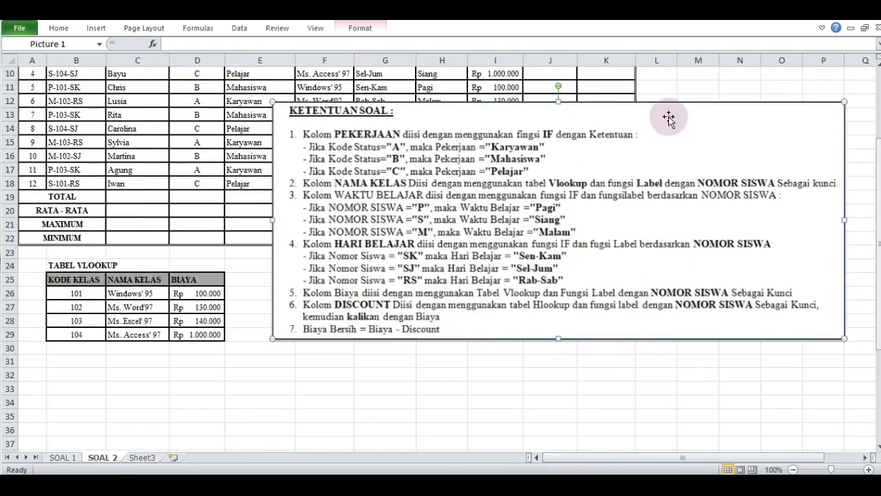
pyautogui.moveTo(670, 118); pyautogui.dragTo(636, 339)
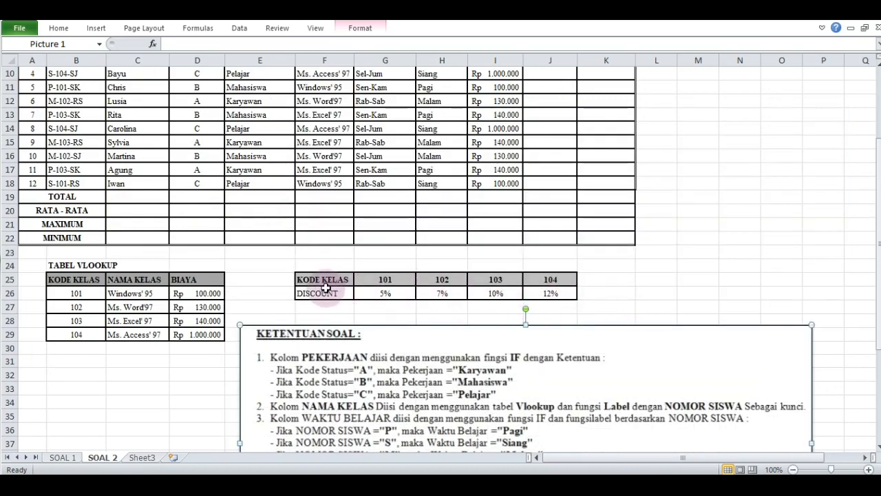
pyautogui.click(767, 242)
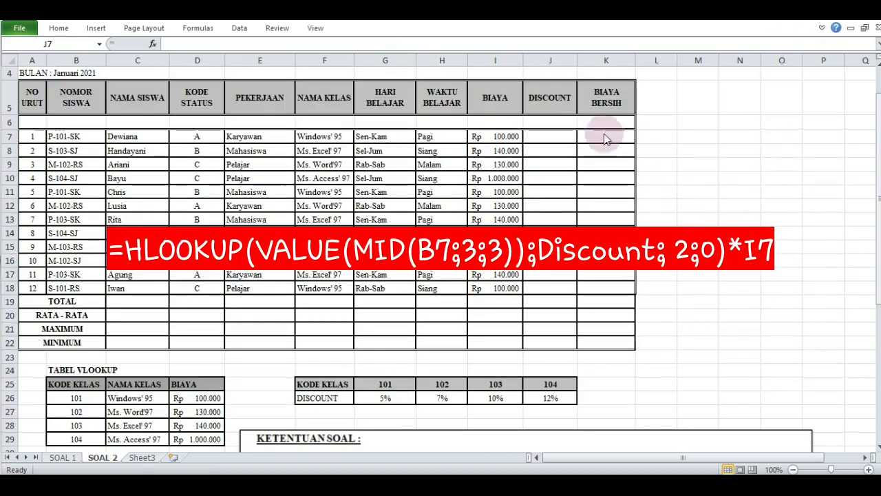
# Begin the DISCOUNT formula in J7 with =HLOOKUP(VALUE(MID(.
pyautogui.click(542, 135)
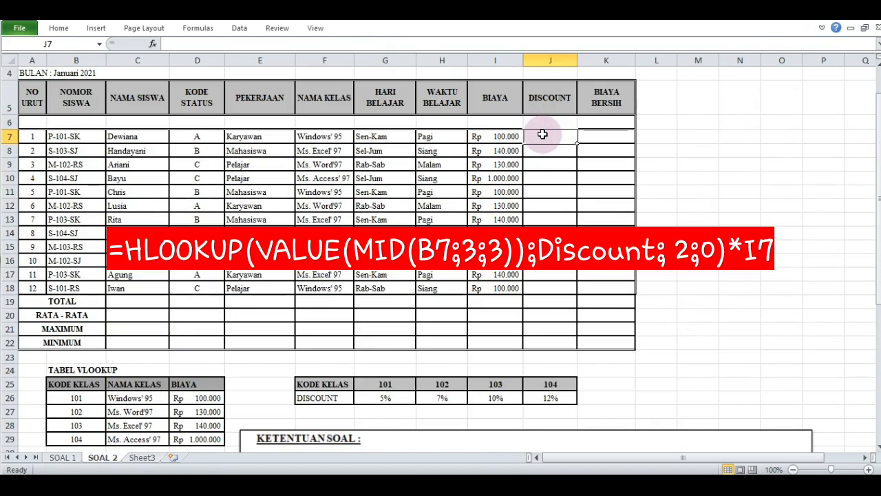
pyautogui.write('=HLOOKU')
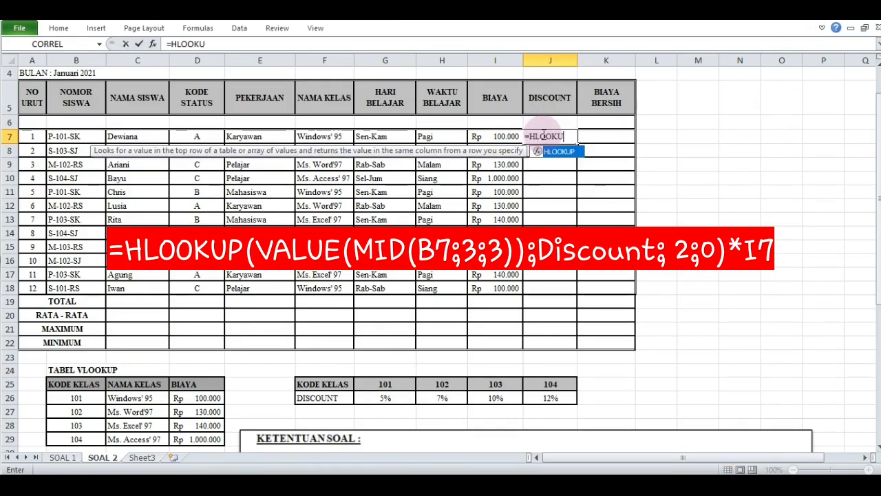
pyautogui.write('P(')
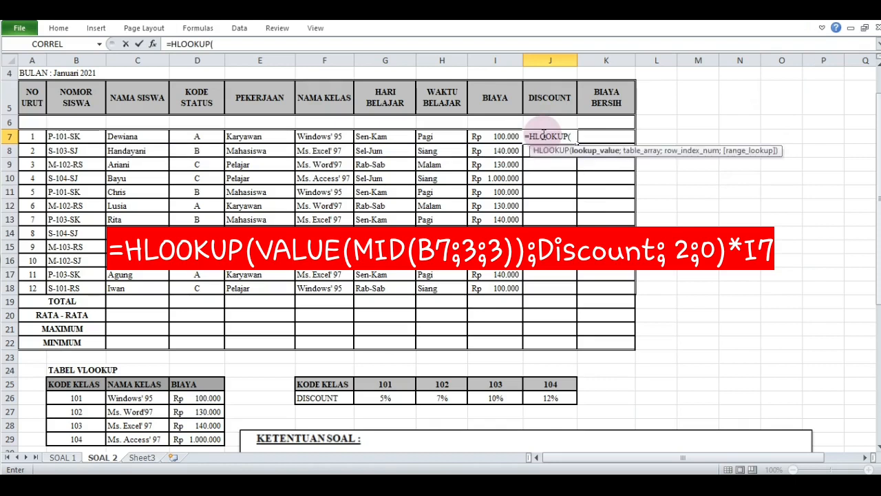
pyautogui.write('VALUE')
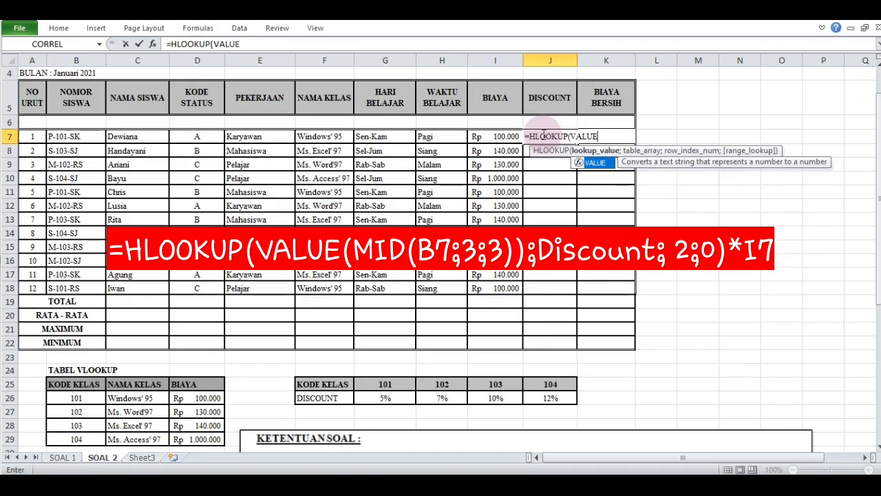
pyautogui.write('(MID')
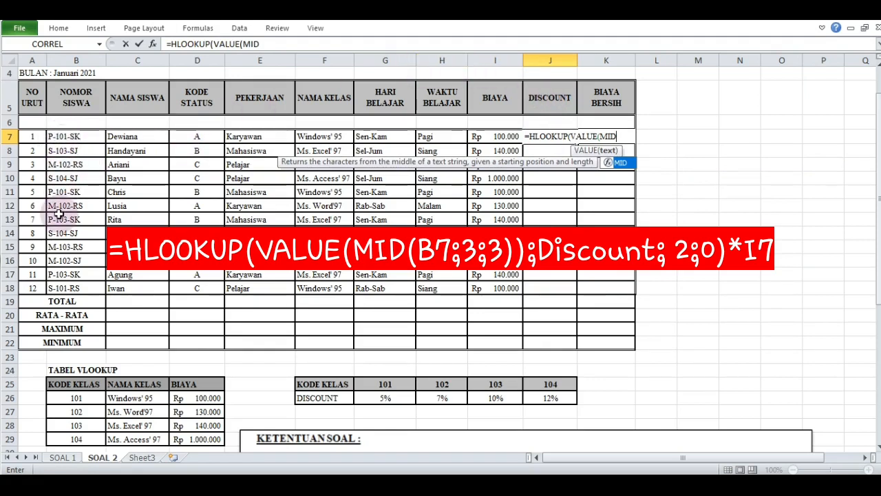
pyautogui.write('(')
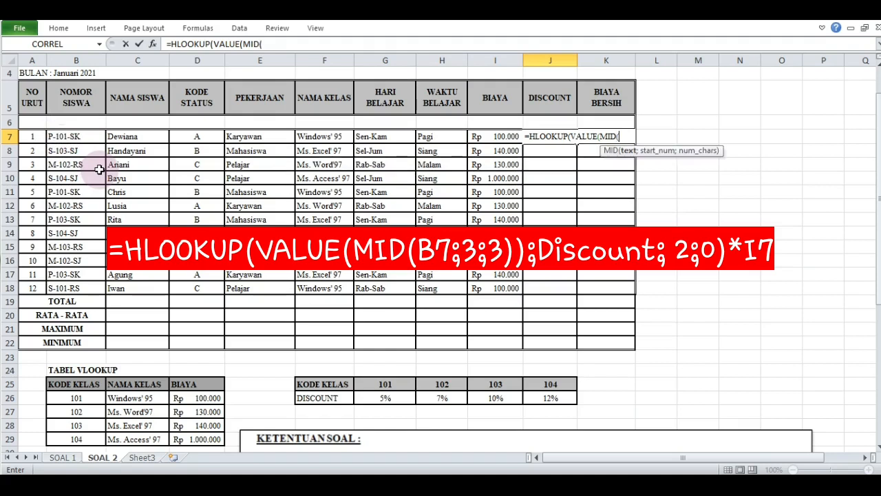
# Give MID in the J7 formula the arguments B7;3;3 and close both the MID and VALUE functions.
pyautogui.click(99, 137)
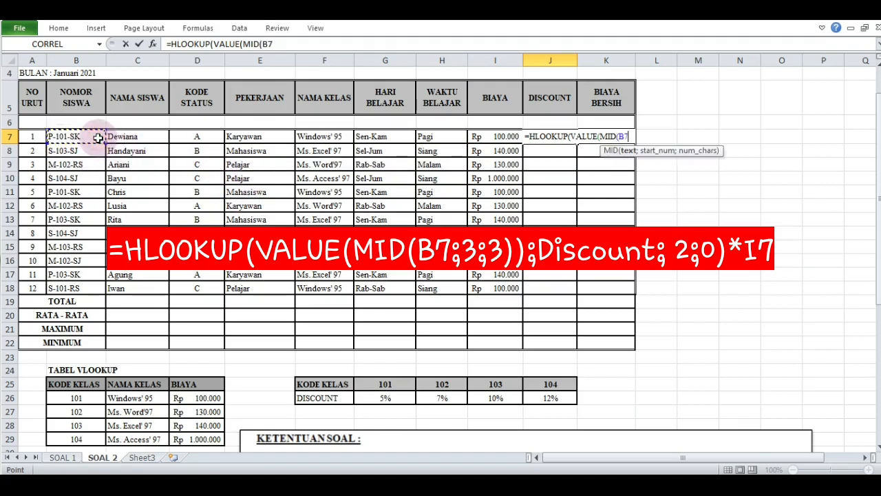
pyautogui.write(';')
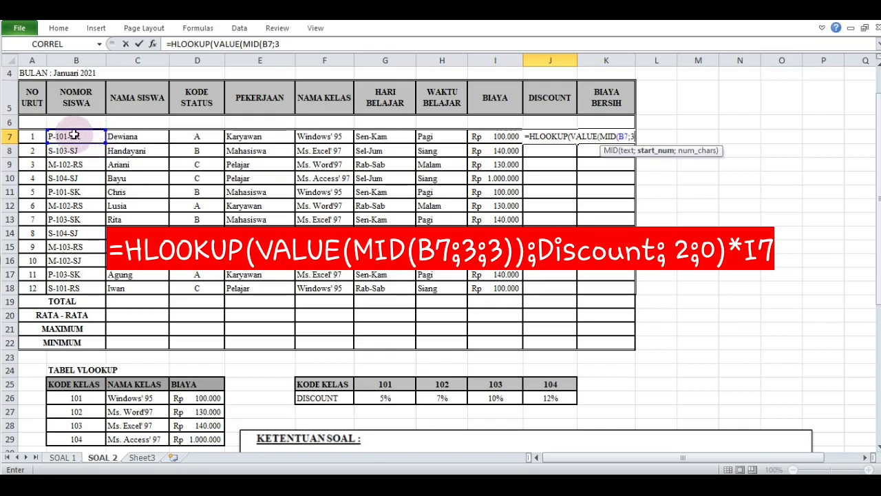
pyautogui.write('3;')
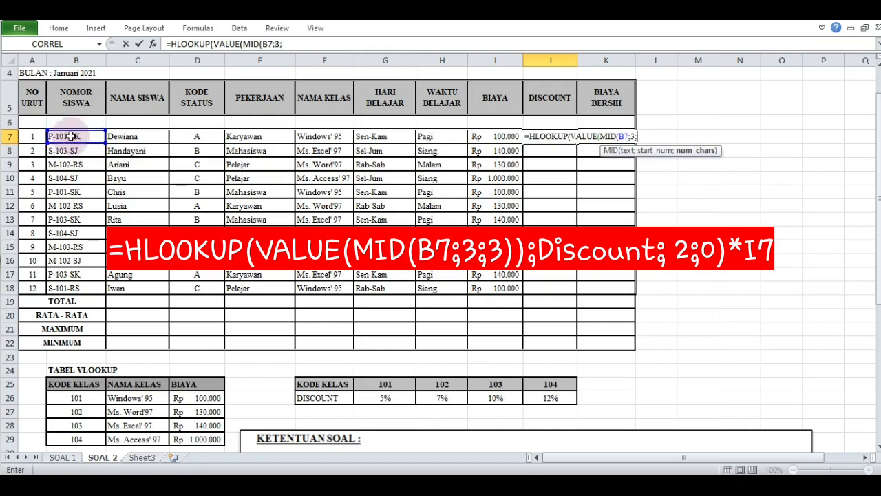
pyautogui.write('3')
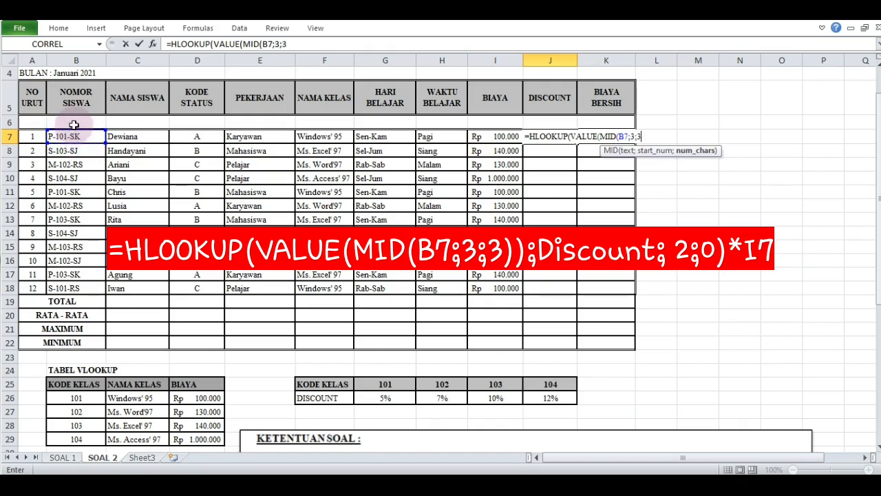
pyautogui.write(')')
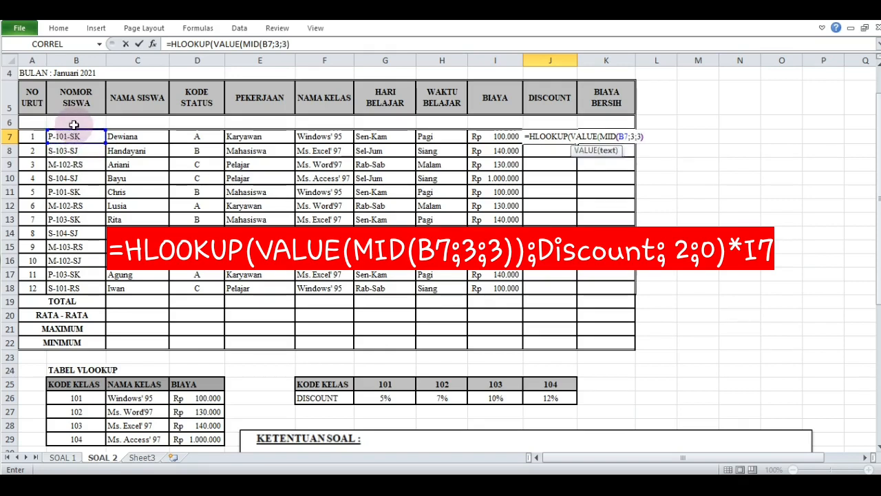
pyautogui.write(')')
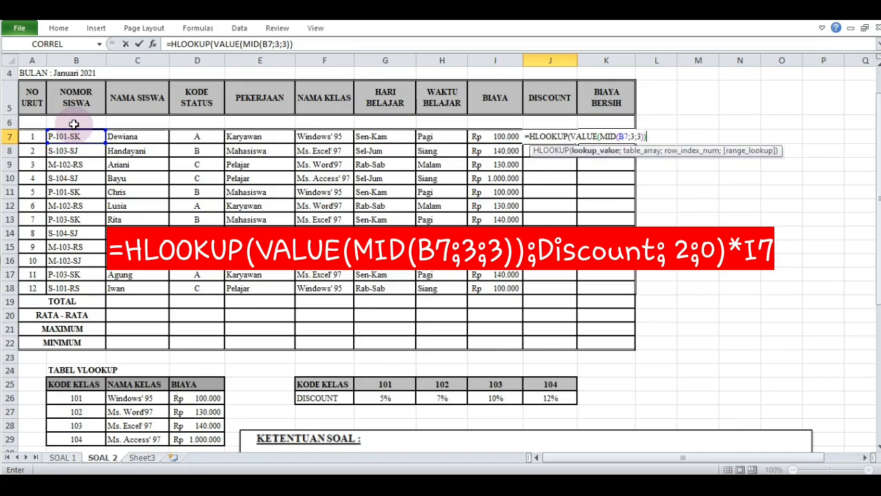
# Complete the J7 HLOOKUP with the named range Discount, row index 2 and range lookup 0.
pyautogui.write(';')
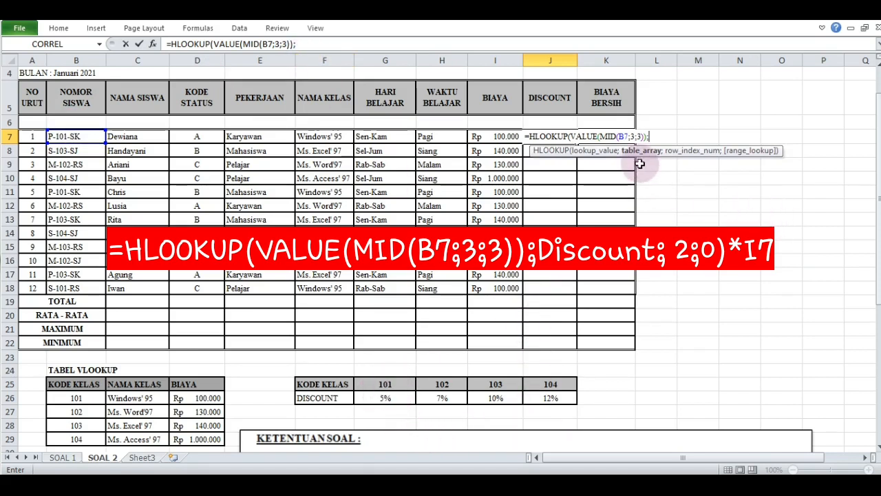
pyautogui.write('Dis')
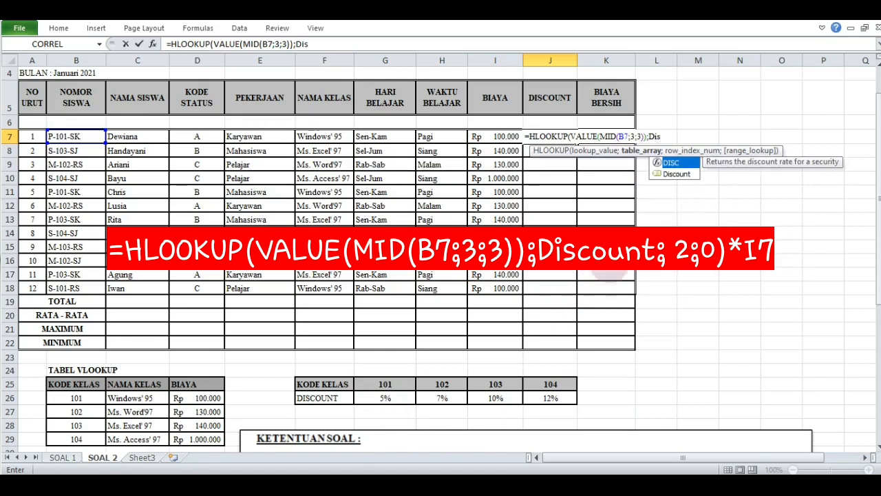
pyautogui.click(668, 174)
pyautogui.doubleClick(668, 174)
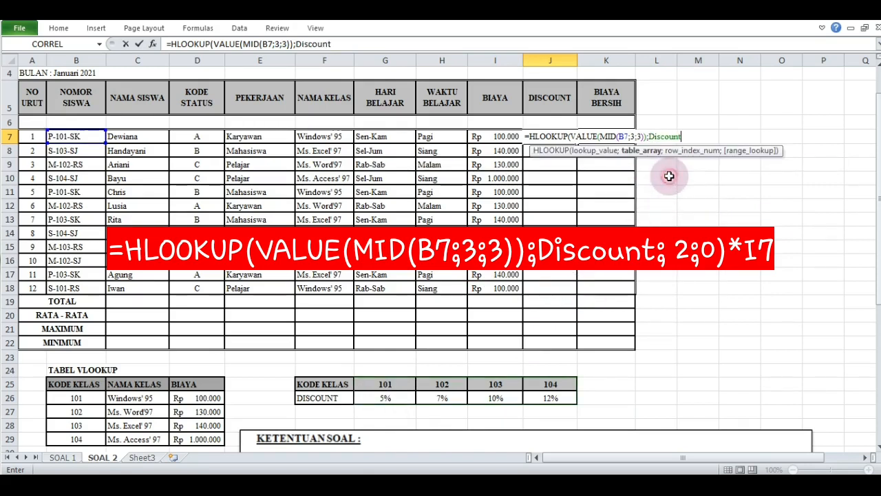
pyautogui.write(';2')
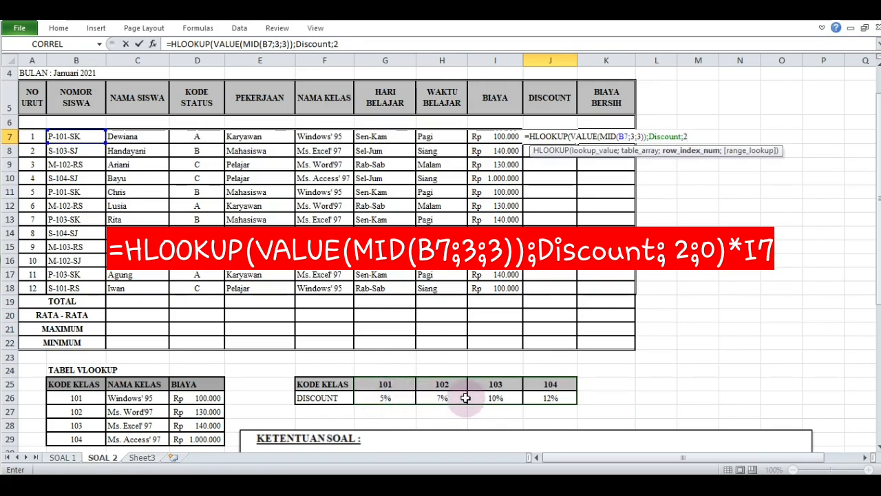
pyautogui.write(';')
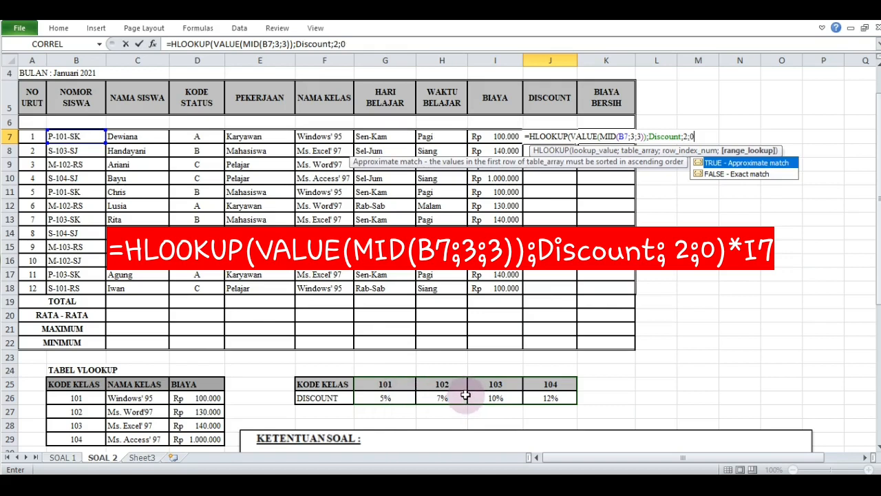
pyautogui.write('0)')
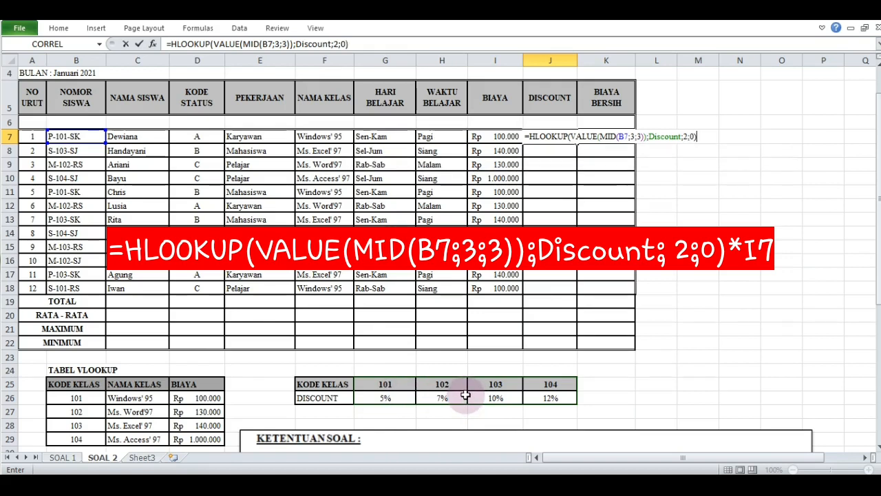
# Multiply the HLOOKUP in J7 by I7 and fill the finished DISCOUNT formula down to J18.
pyautogui.write('*')
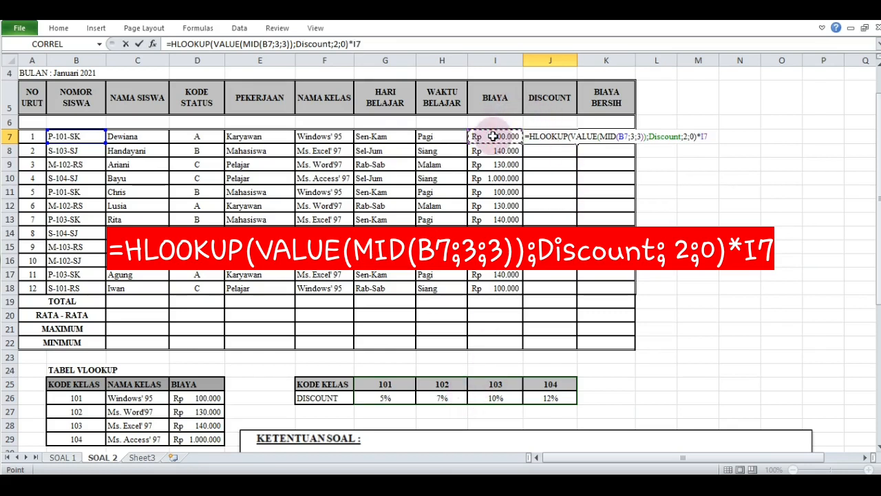
pyautogui.press('Return')
pyautogui.press('Up')
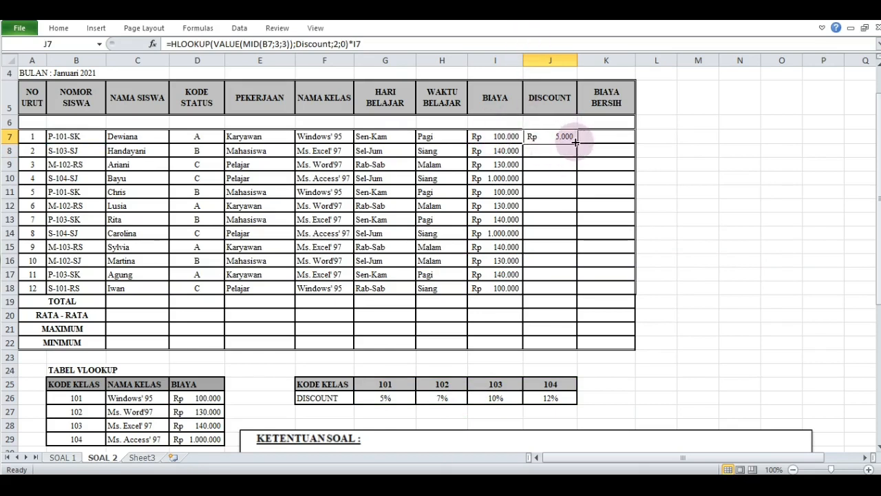
pyautogui.moveTo(576, 141); pyautogui.dragTo(548, 294)
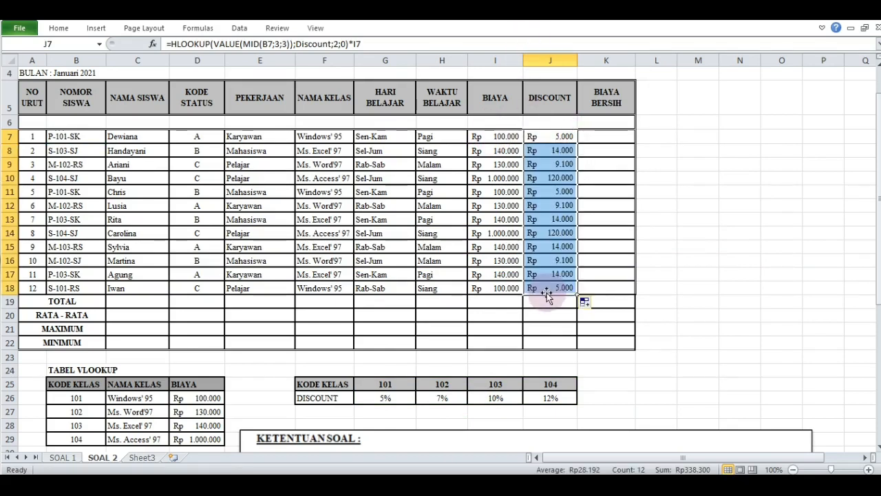
# Raise the KETENTUAN SOAL picture to read rule 7 for Biaya Bersih, and then lower its upper edge to row 16.
pyautogui.click(609, 191)
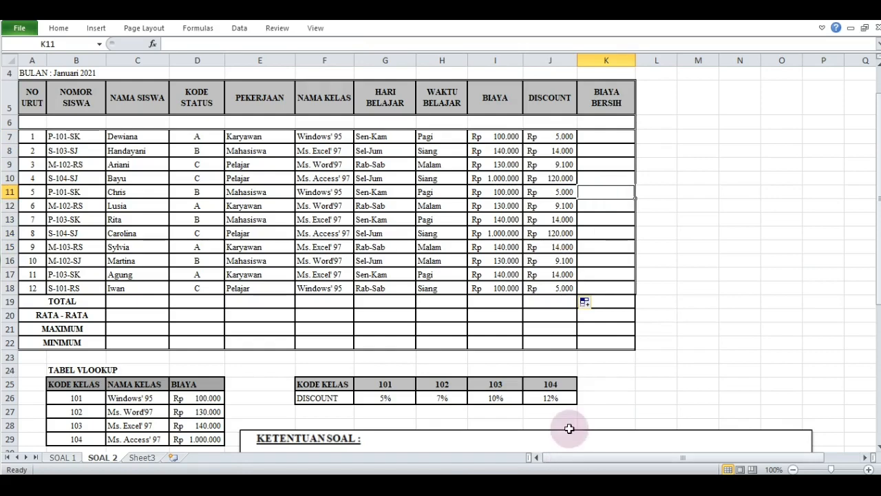
pyautogui.moveTo(562, 438); pyautogui.dragTo(634, 208)
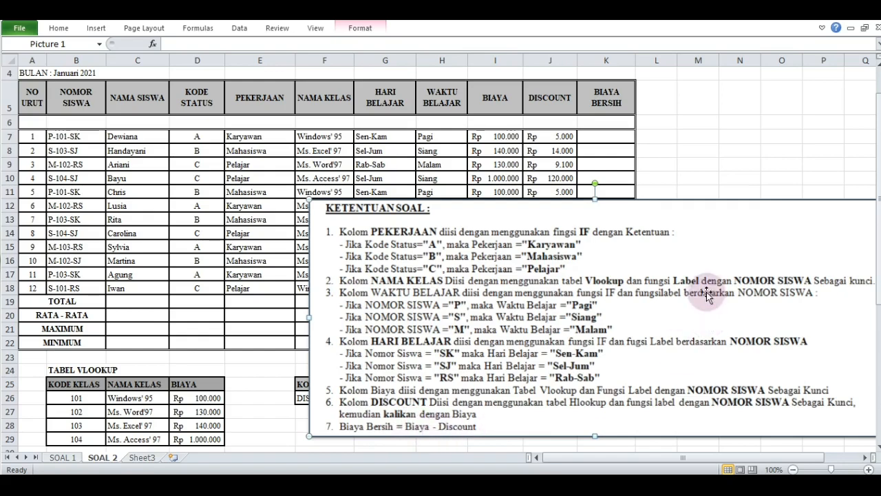
pyautogui.moveTo(721, 242); pyautogui.dragTo(656, 307)
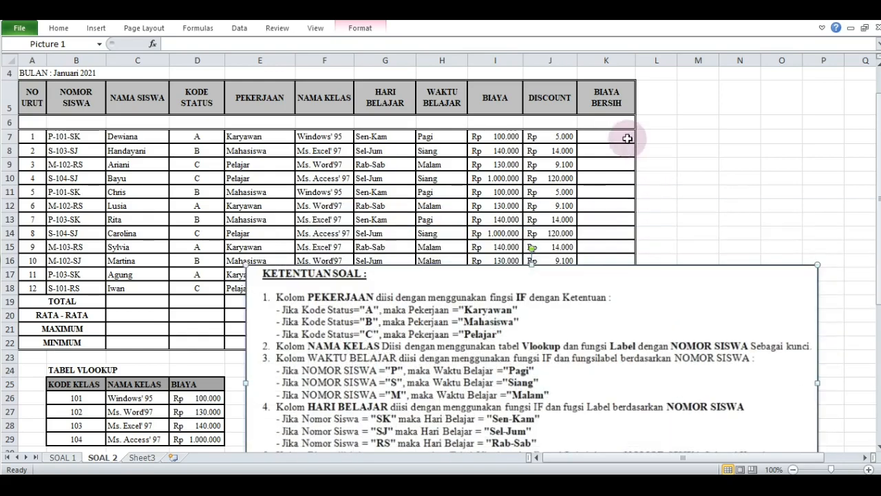
# Enter =I7-J7 as the BIAYA BERSIH formula in K7 and move the KETENTUAN SOAL picture below the MINIMUM row.
pyautogui.click(627, 138)
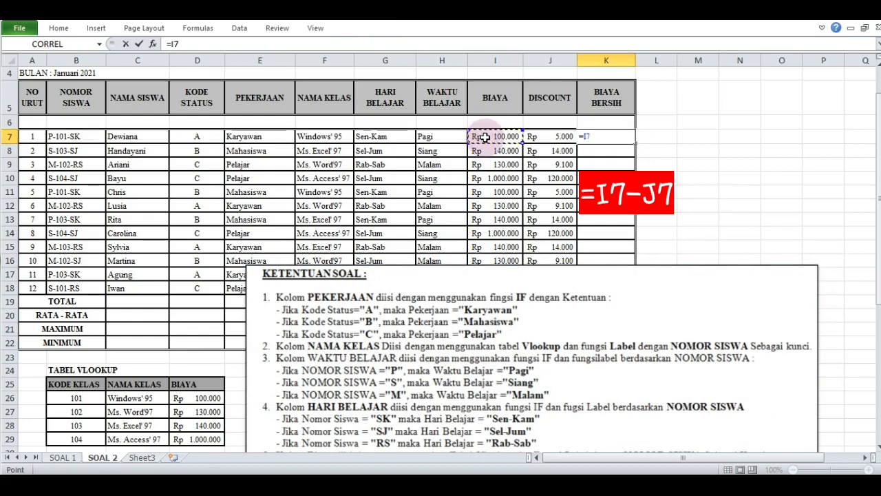
pyautogui.click(534, 137)
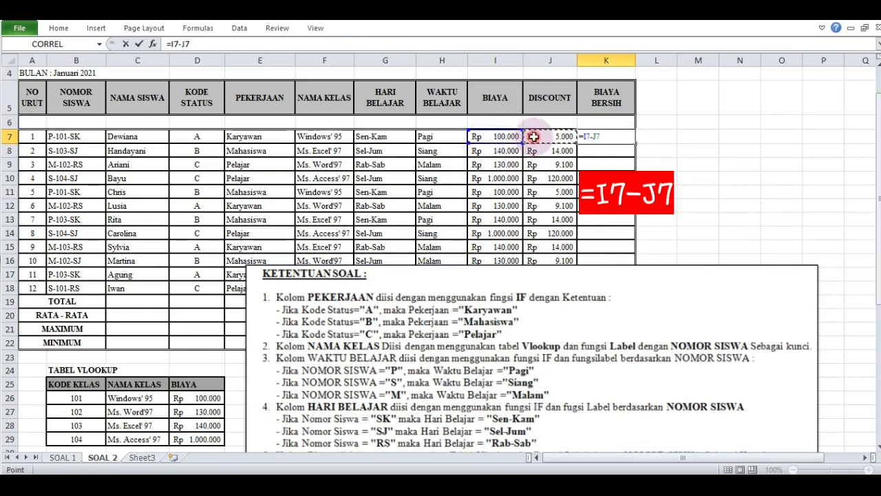
pyautogui.press('Return')
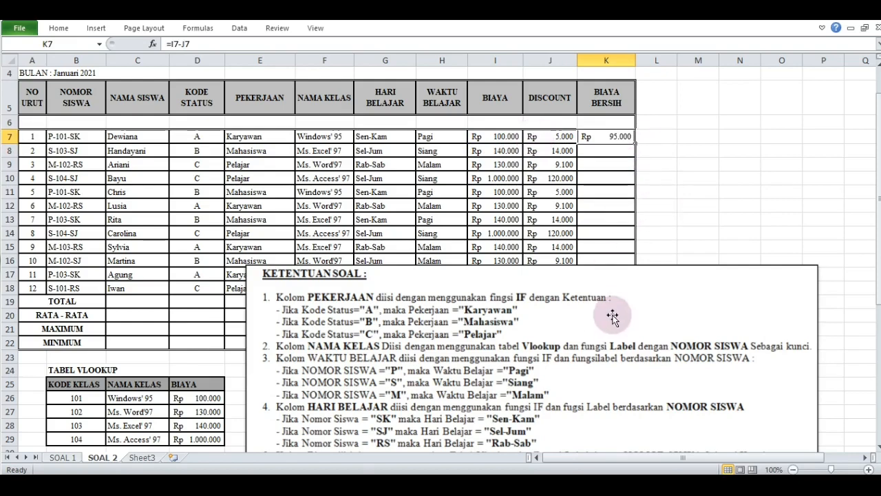
pyautogui.moveTo(621, 310); pyautogui.dragTo(597, 400)
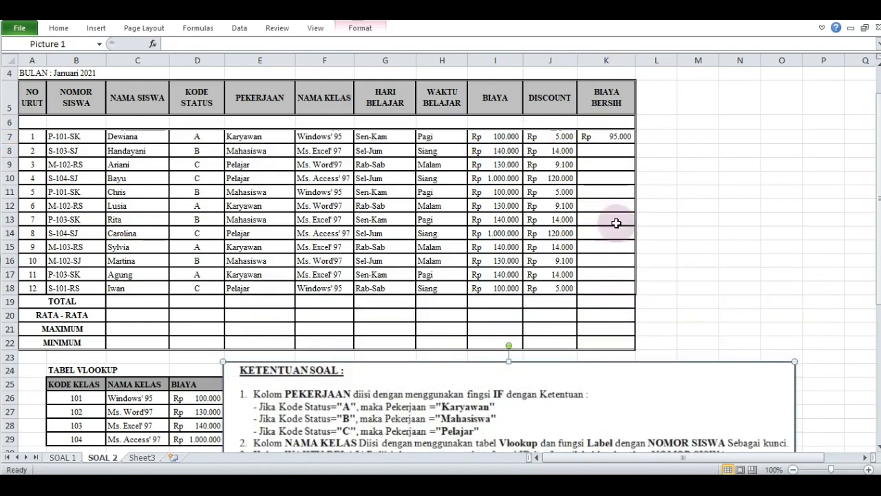
# Fill the BIAYA BERSIH formula from K7 down to K18.
pyautogui.click(615, 137)
pyautogui.moveTo(633, 143); pyautogui.dragTo(612, 290)
pyautogui.click(715, 245)
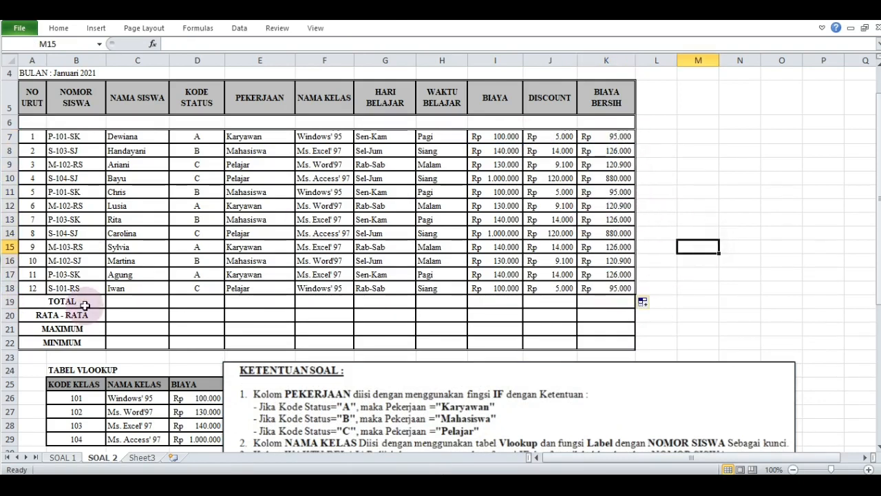
# Enter a SUM formula over I7:I18 in I19 as the TOTAL of the BIAYA column.
pyautogui.click(486, 305)
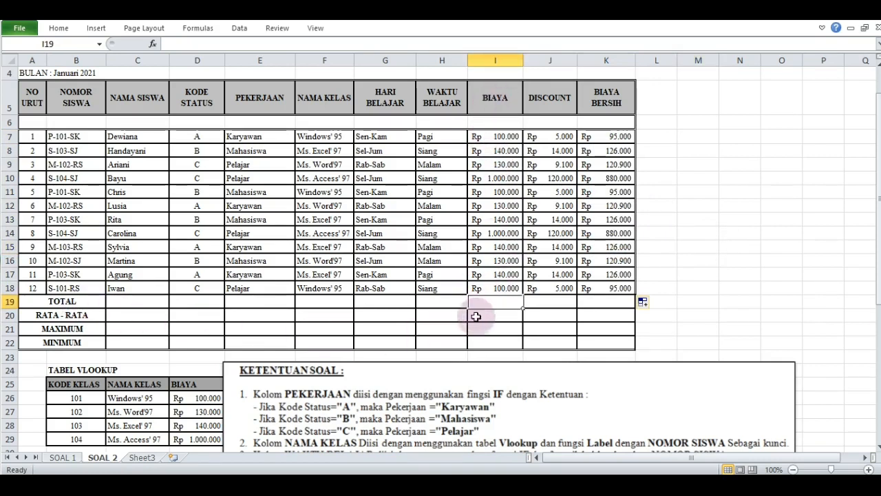
pyautogui.write('=')
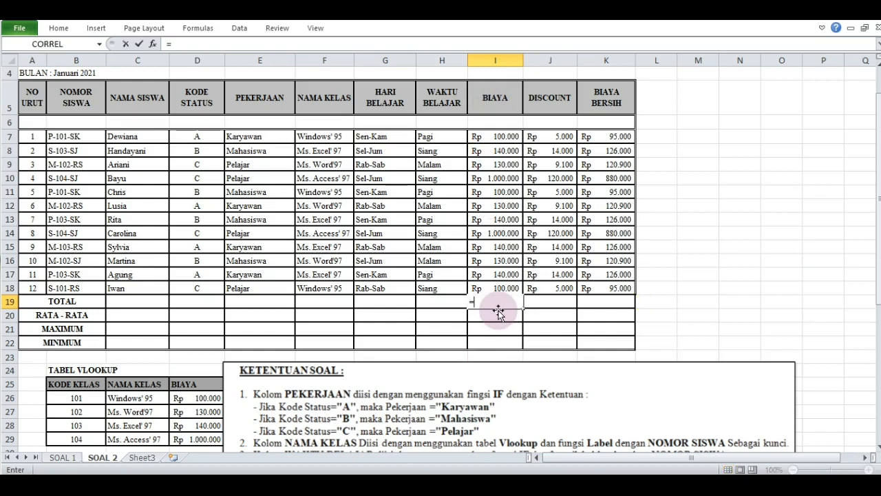
pyautogui.write('sum')
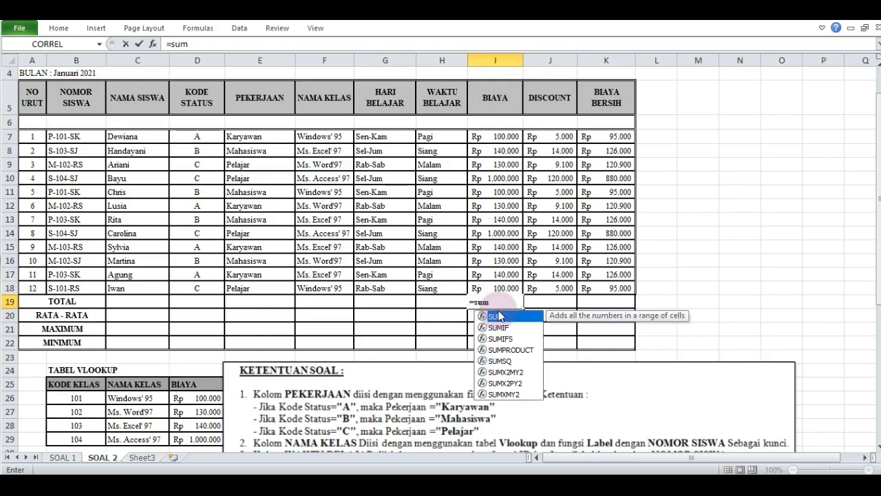
pyautogui.write('(')
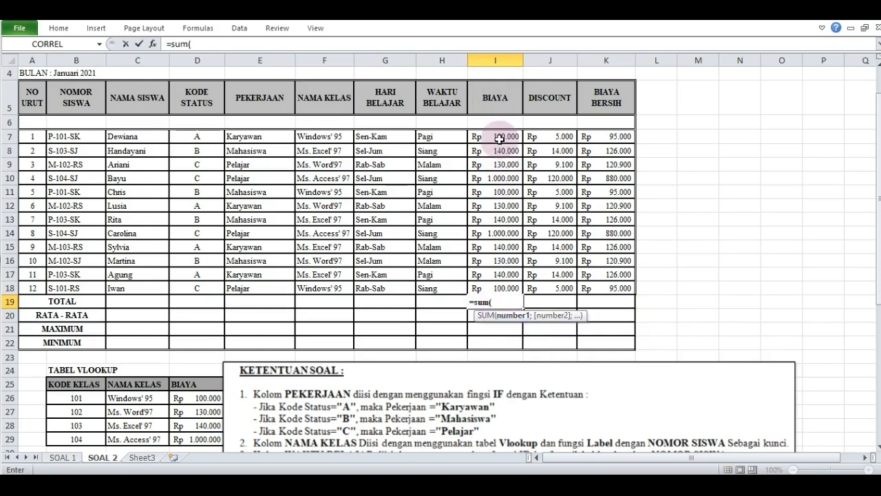
pyautogui.moveTo(499, 137); pyautogui.dragTo(486, 291)
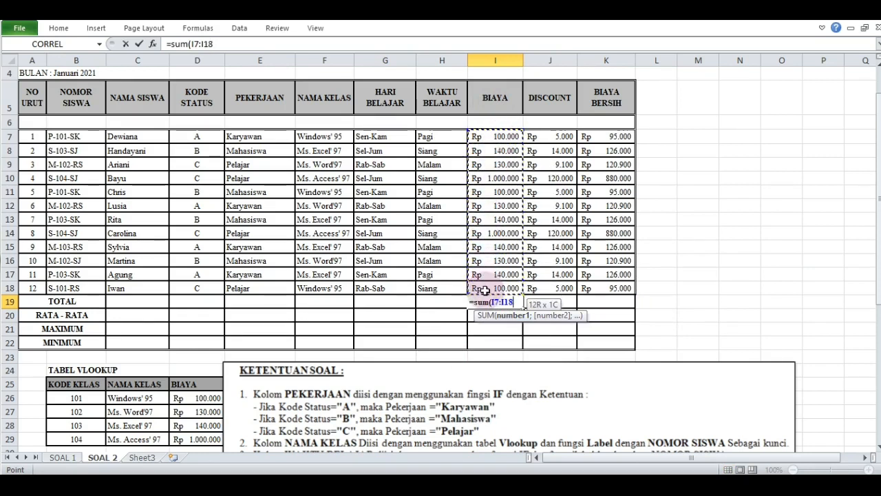
pyautogui.press('Return')
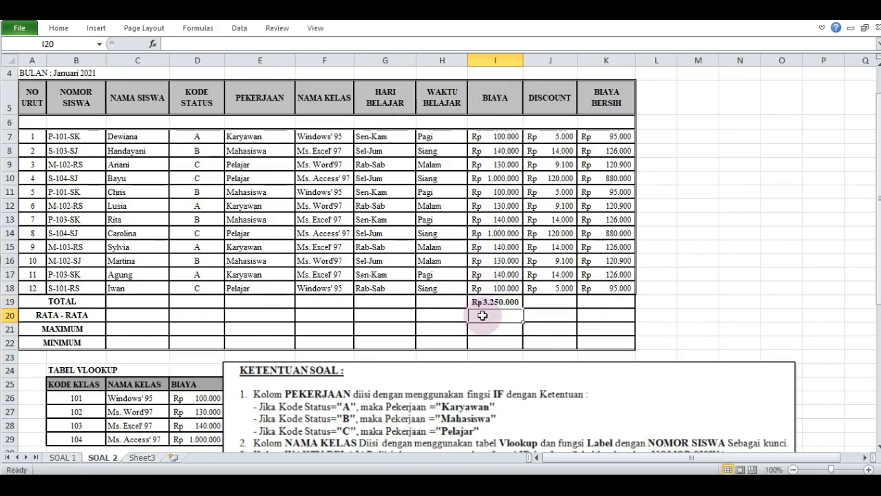
# Enter an AVERAGE formula over I7:I18 in I20 for the RATA - RATA row of BIAYA.
pyautogui.write('=')
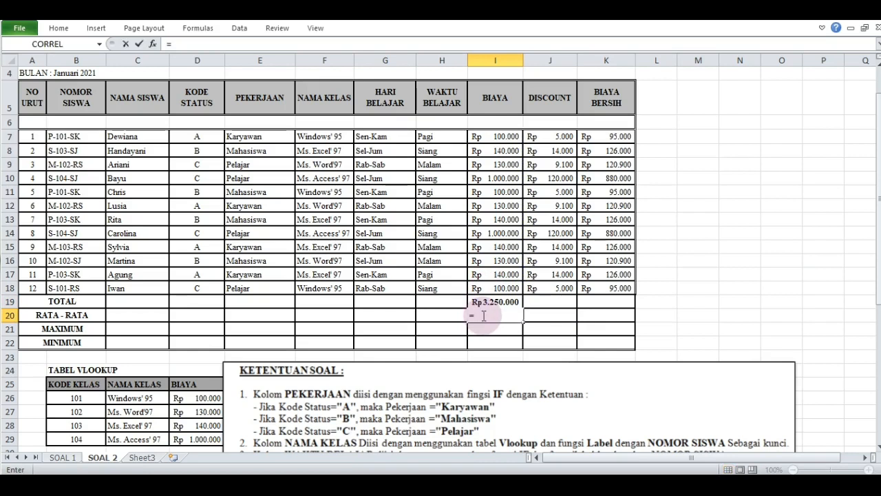
pyautogui.write('av')
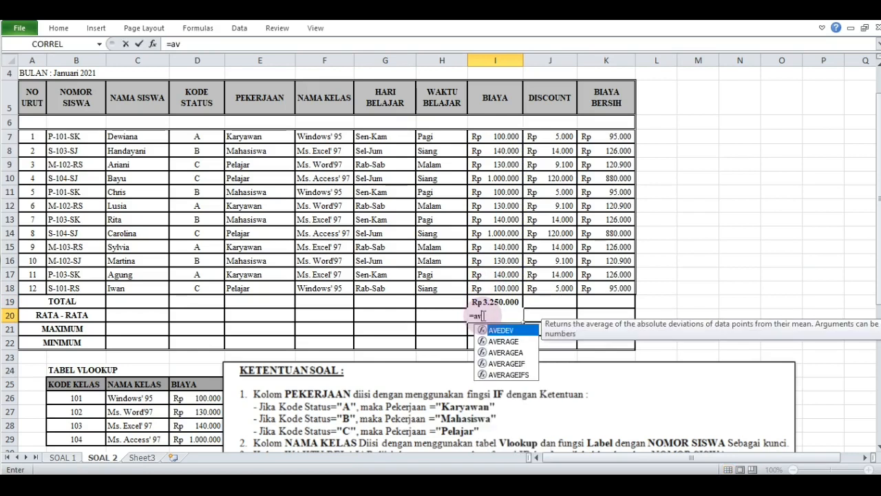
pyautogui.write('erage')
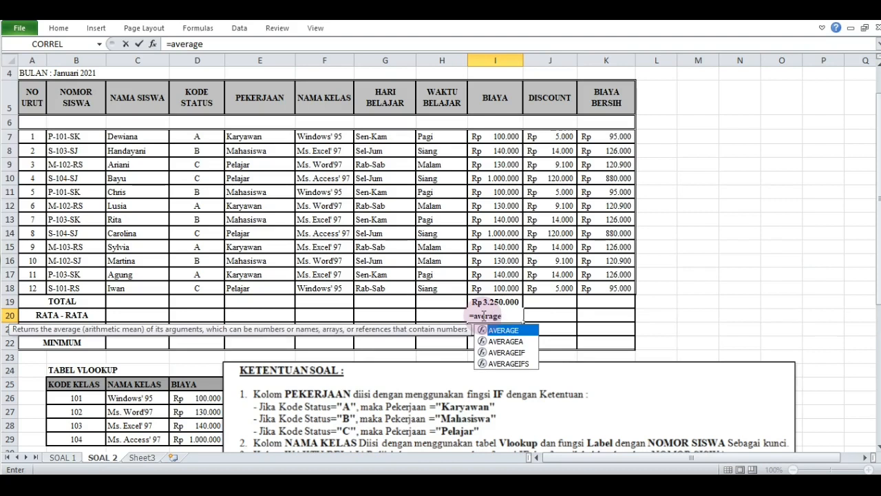
pyautogui.write('(')
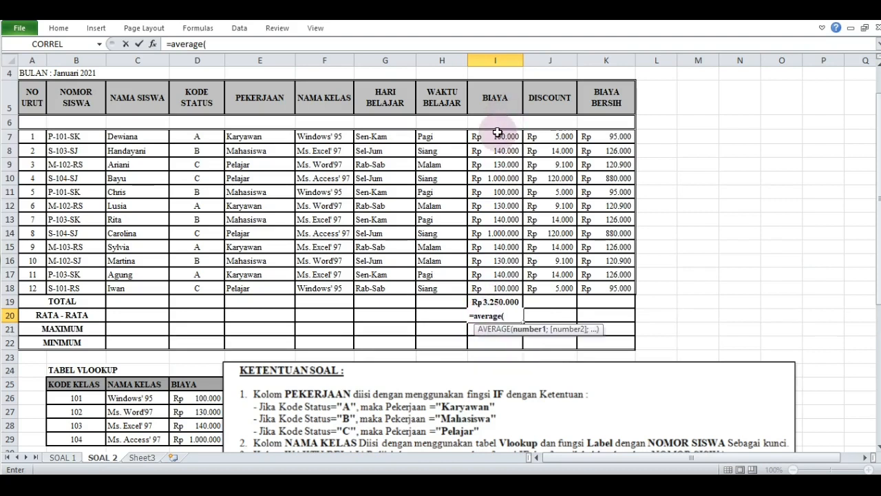
pyautogui.moveTo(498, 132); pyautogui.dragTo(475, 284)
pyautogui.press('Return')
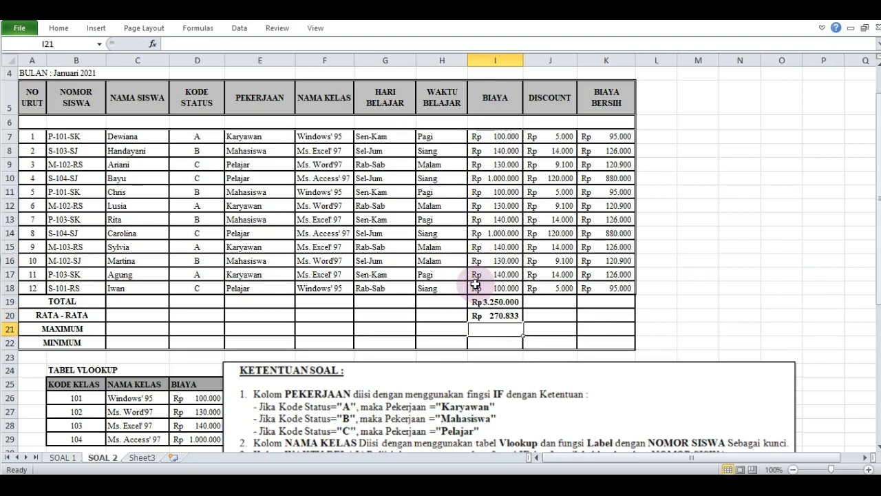
# Enter a MAX formula over I7:I18 in I21 for the MAXIMUM row of BIAYA.
pyautogui.write('=')
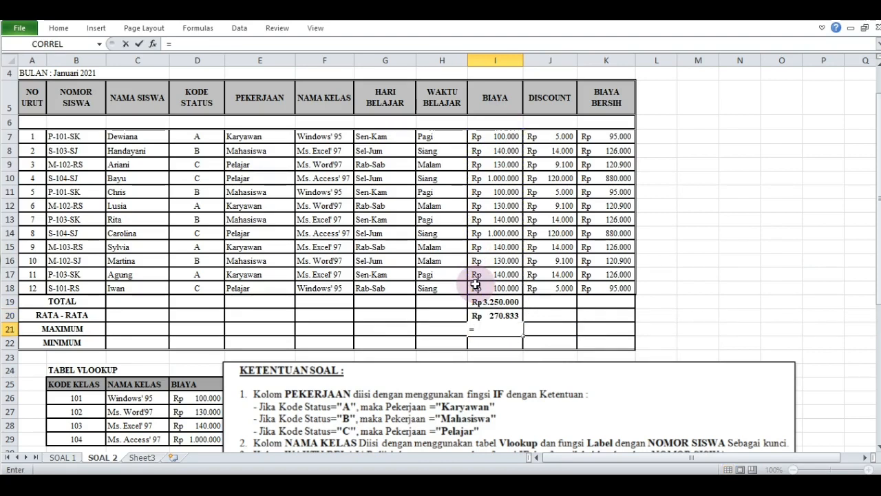
pyautogui.write('max')
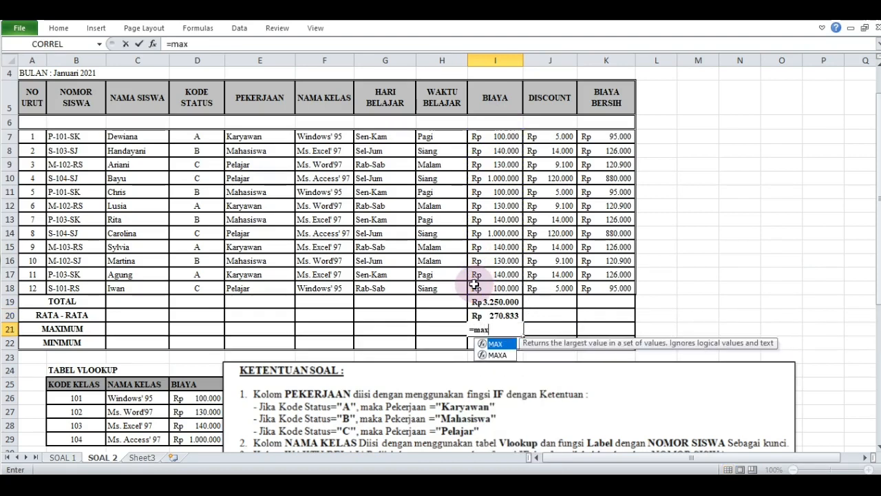
pyautogui.write('(')
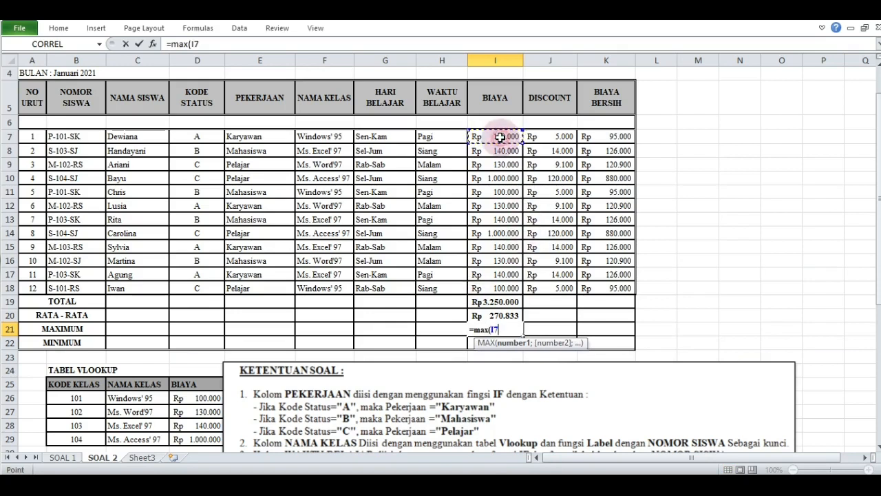
pyautogui.moveTo(499, 137); pyautogui.dragTo(482, 288)
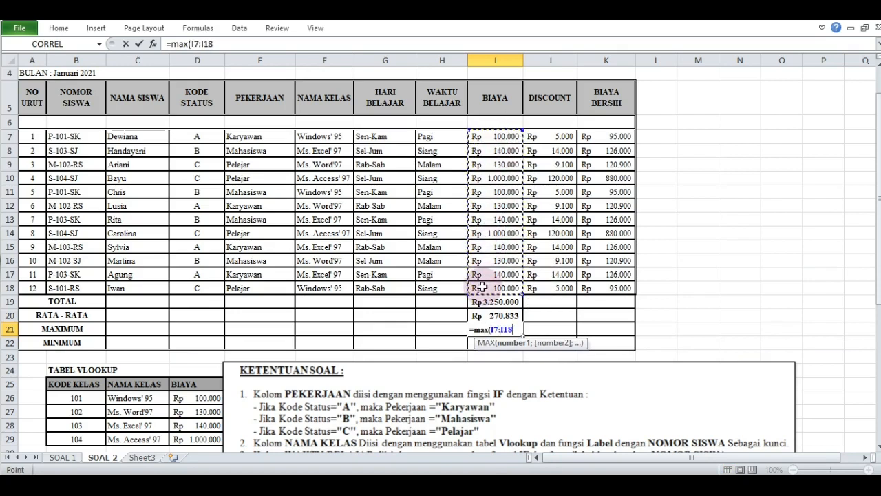
pyautogui.press('Return')
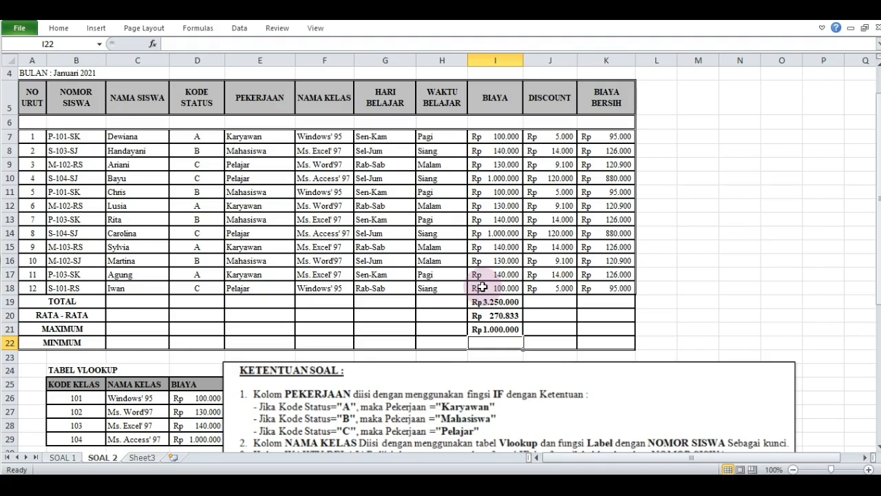
# Enter a MIN formula over I7:I18 in I22 for the MINIMUM row of BIAYA.
pyautogui.write('=min')
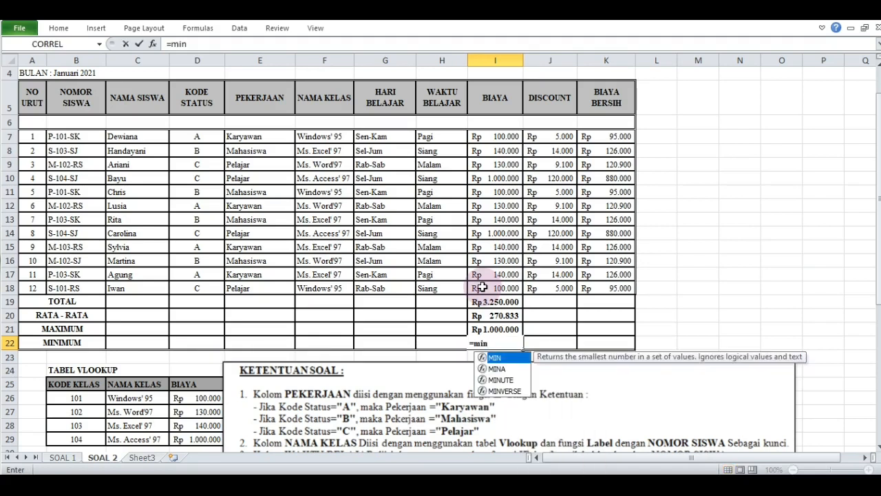
pyautogui.write('(')
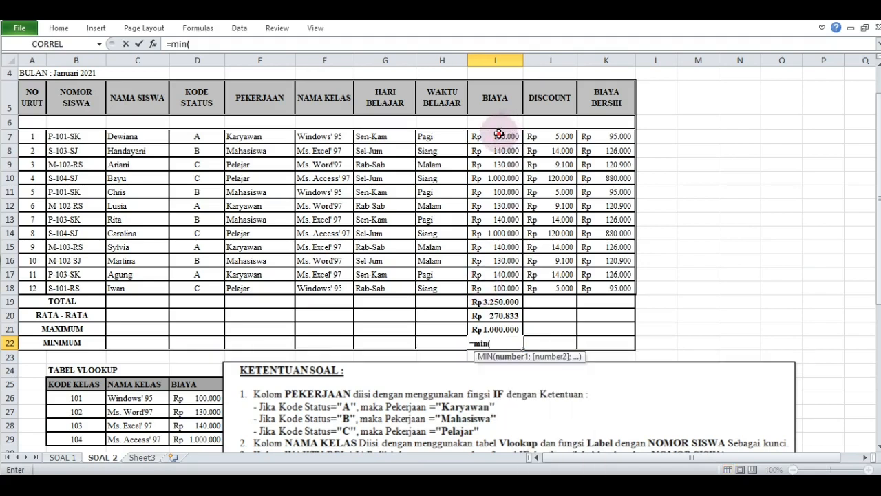
pyautogui.moveTo(498, 134); pyautogui.dragTo(493, 286)
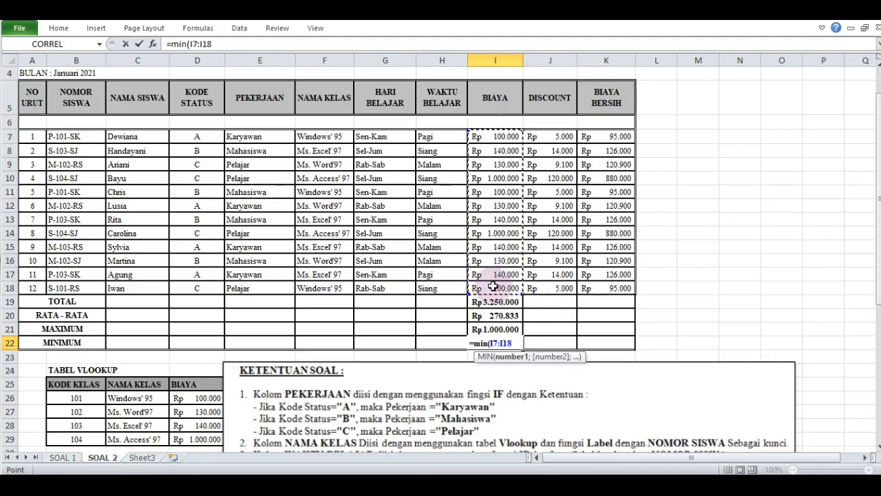
pyautogui.press('Return')
# Fill the four summary formulas in I19:I22 across the DISCOUNT and BIAYA BERSIH columns to K22.
pyautogui.press('Up')
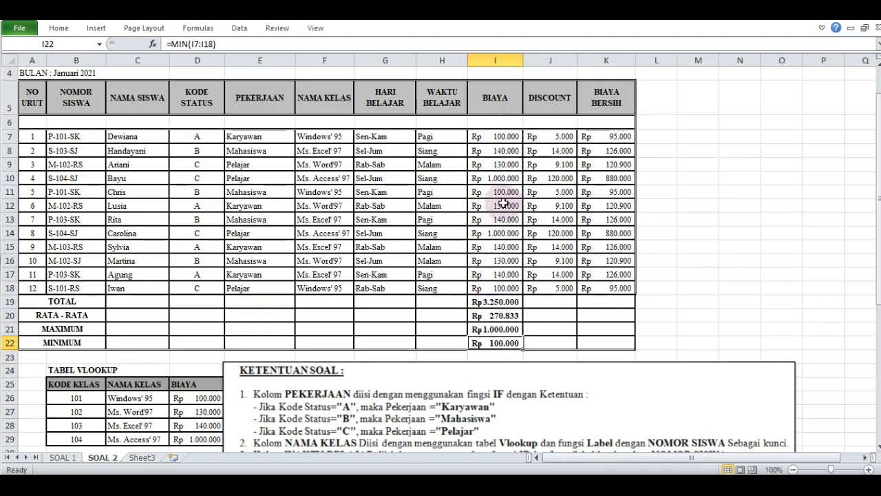
pyautogui.moveTo(494, 301); pyautogui.dragTo(624, 352)
pyautogui.click(723, 288)
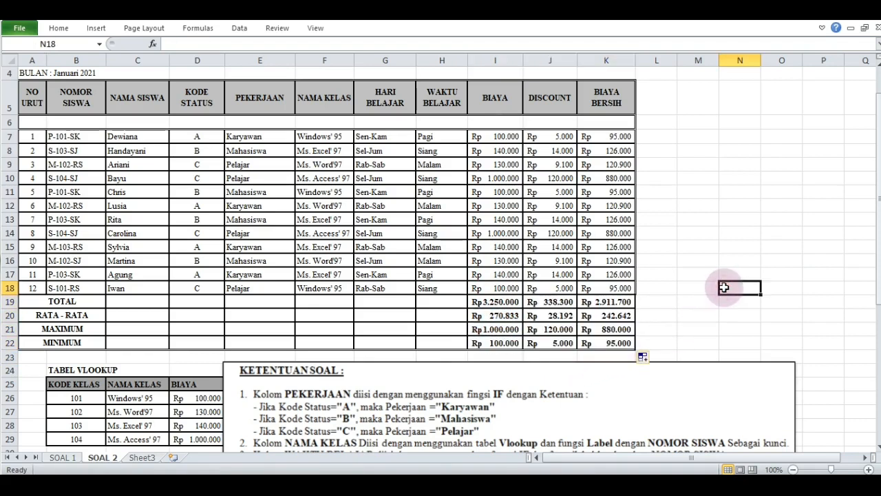